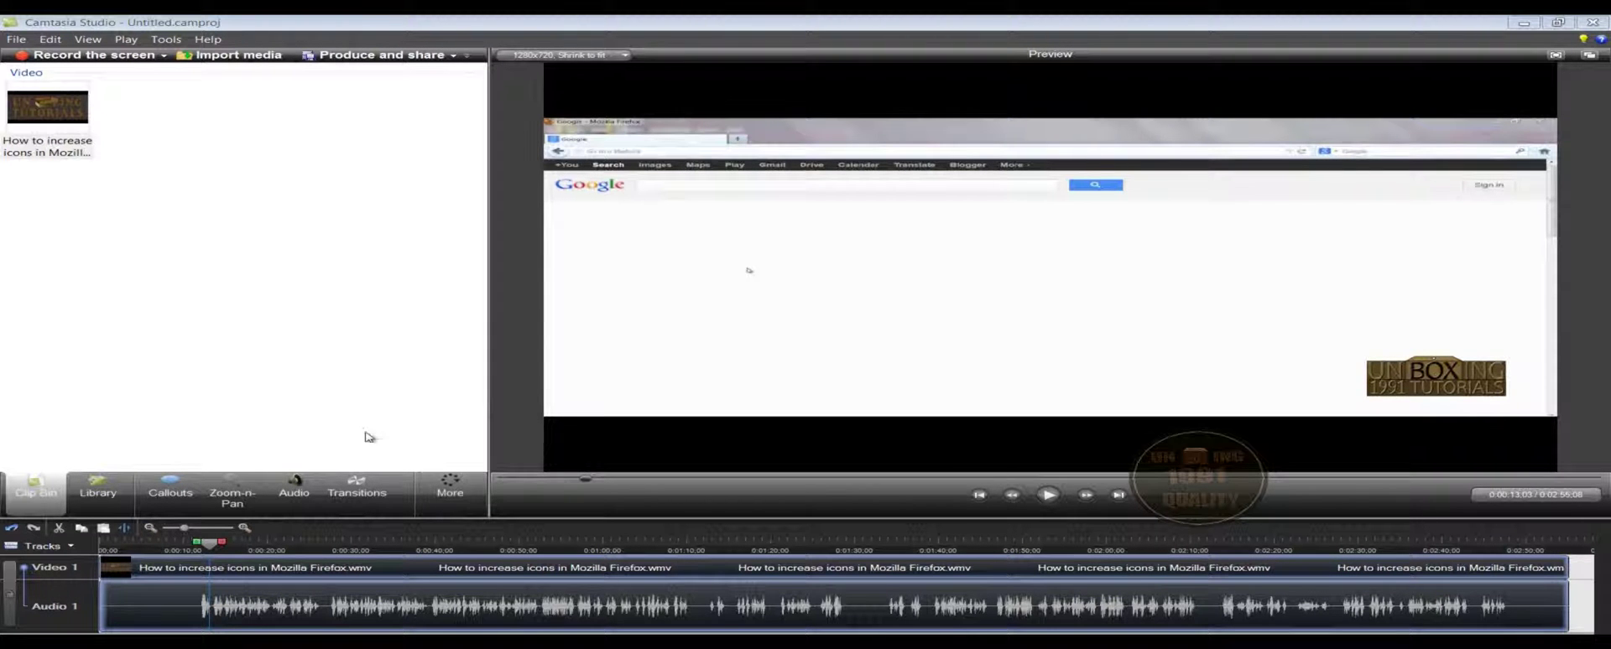
# Step: Open the Library and look through the music tracks in its Audio folder
pyautogui.click(346, 382)
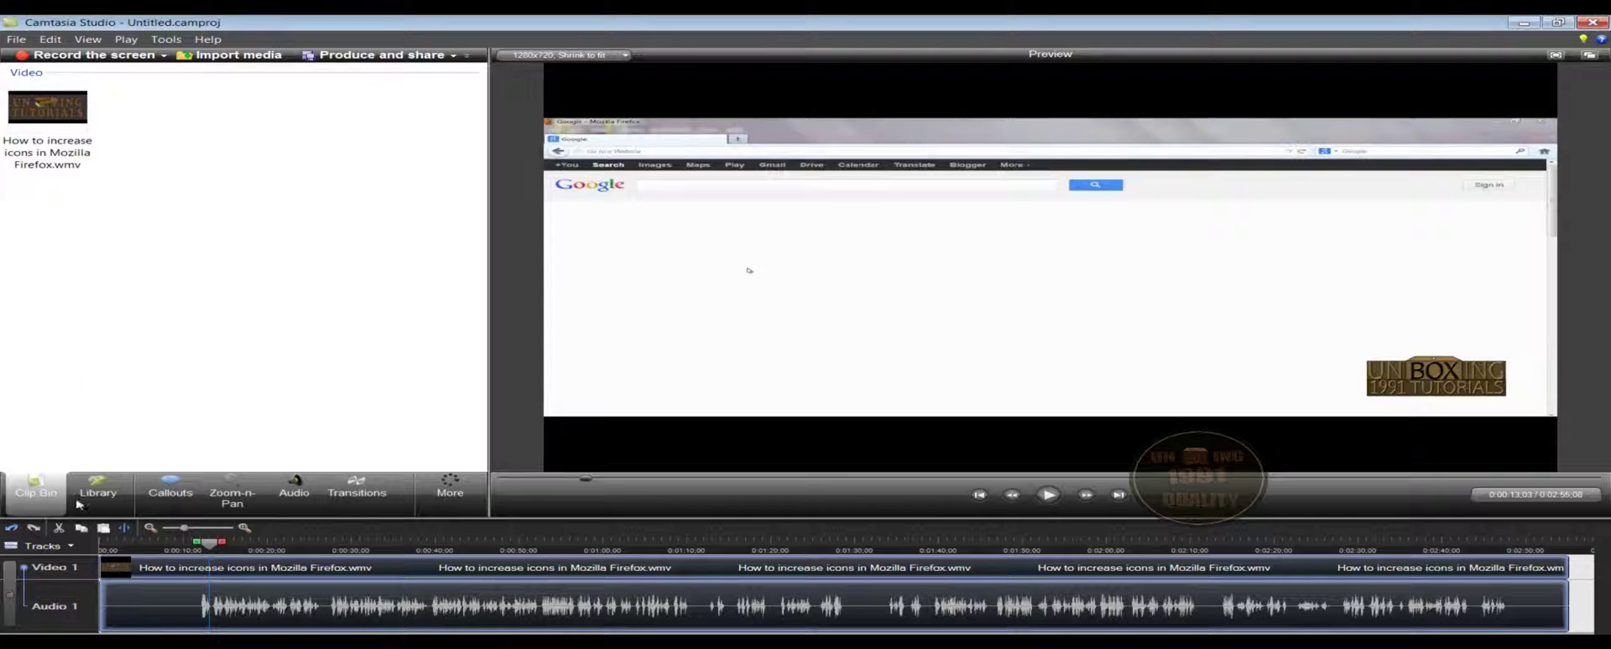
pyautogui.click(97, 492)
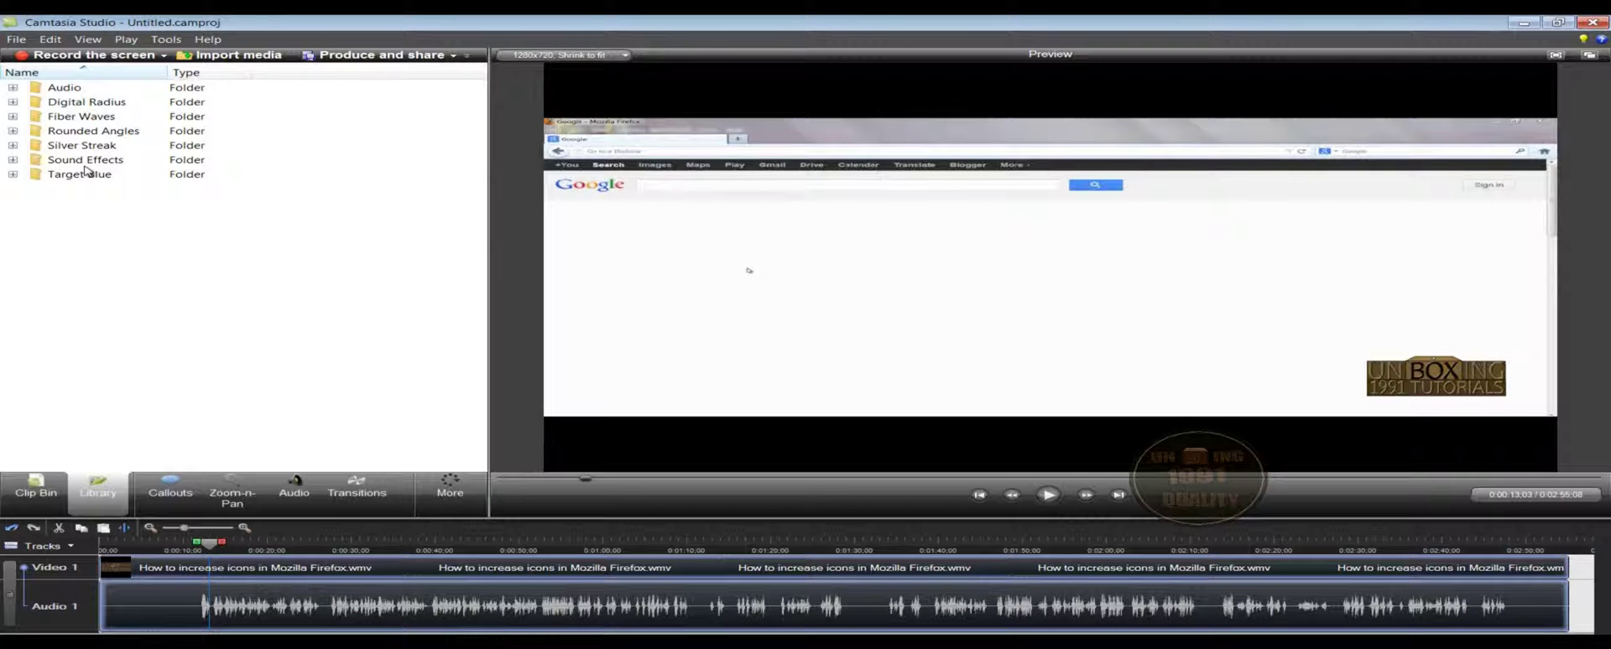
pyautogui.click(65, 89)
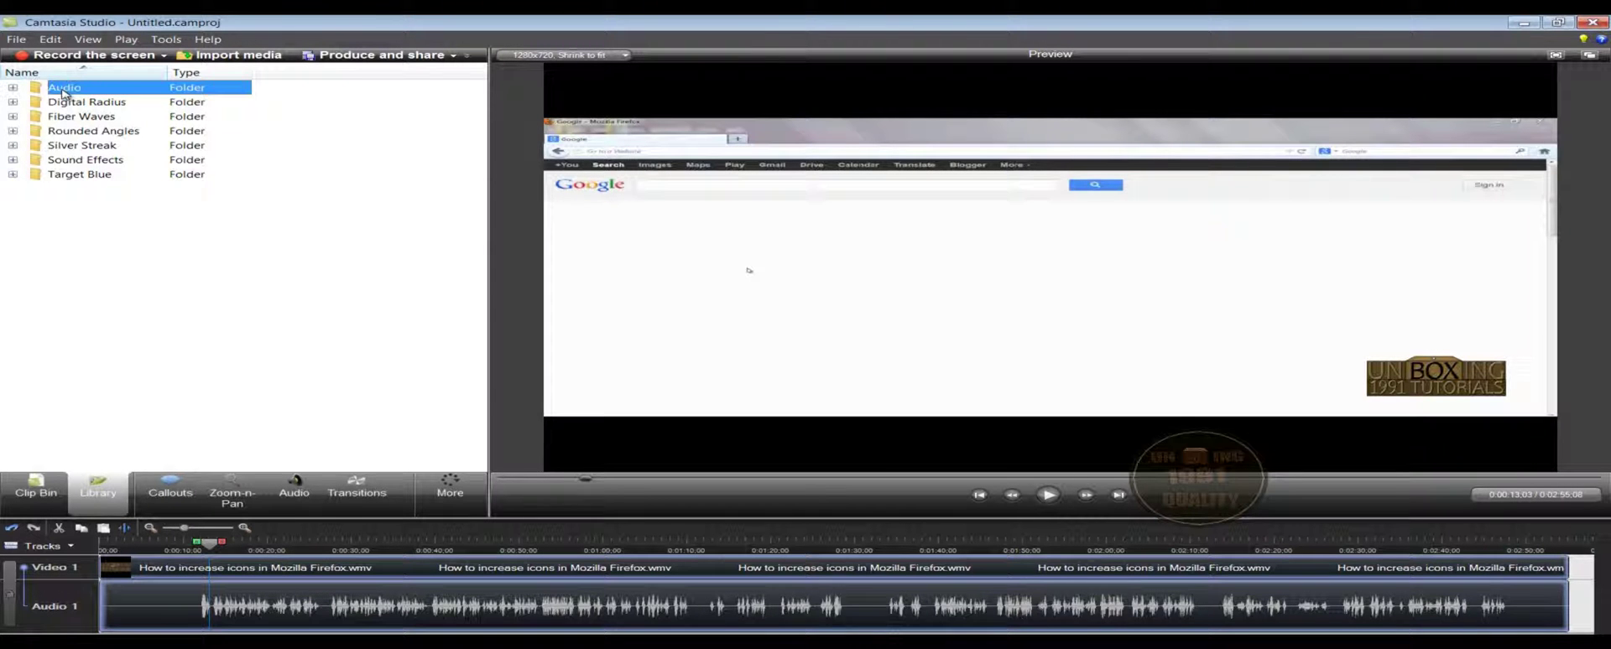
pyautogui.press('Down')
pyautogui.press('Down')
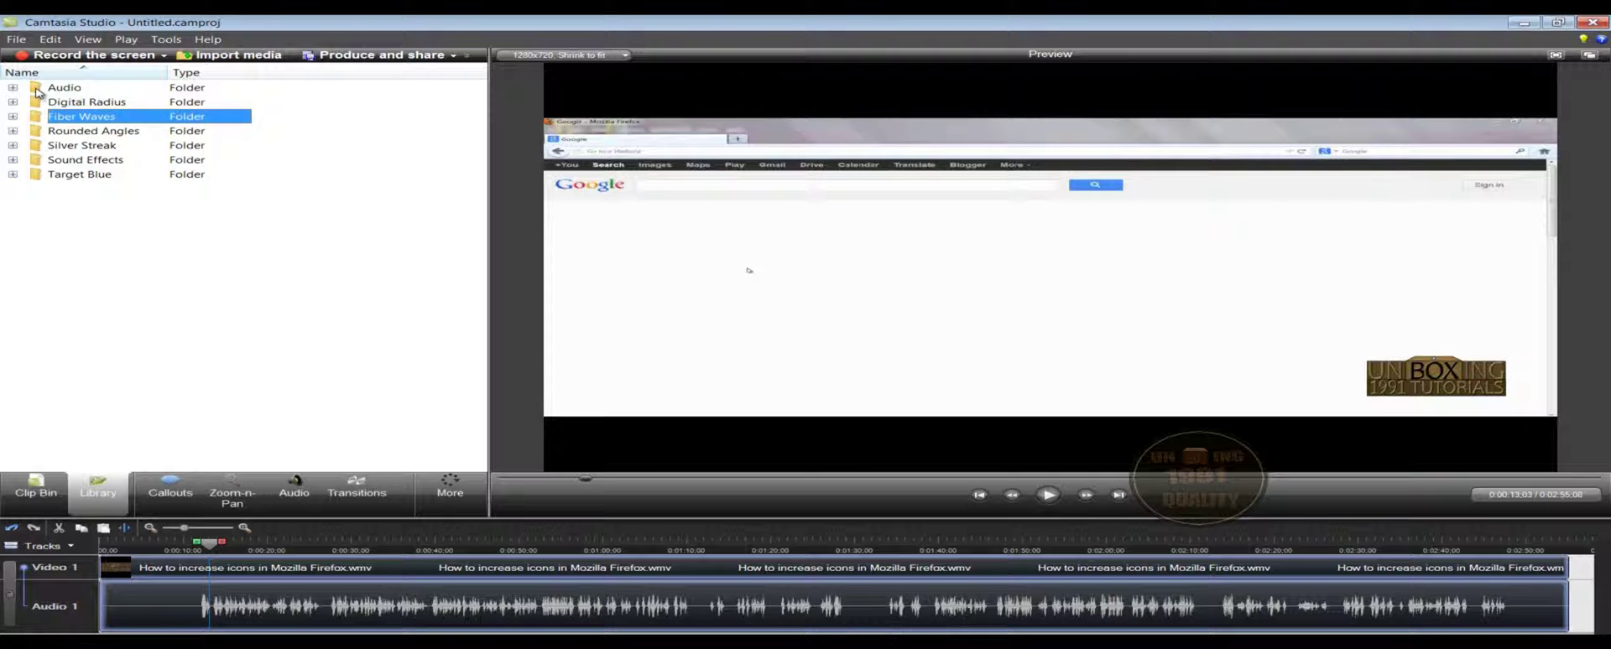
pyautogui.doubleClick(38, 93)
pyautogui.click(113, 103)
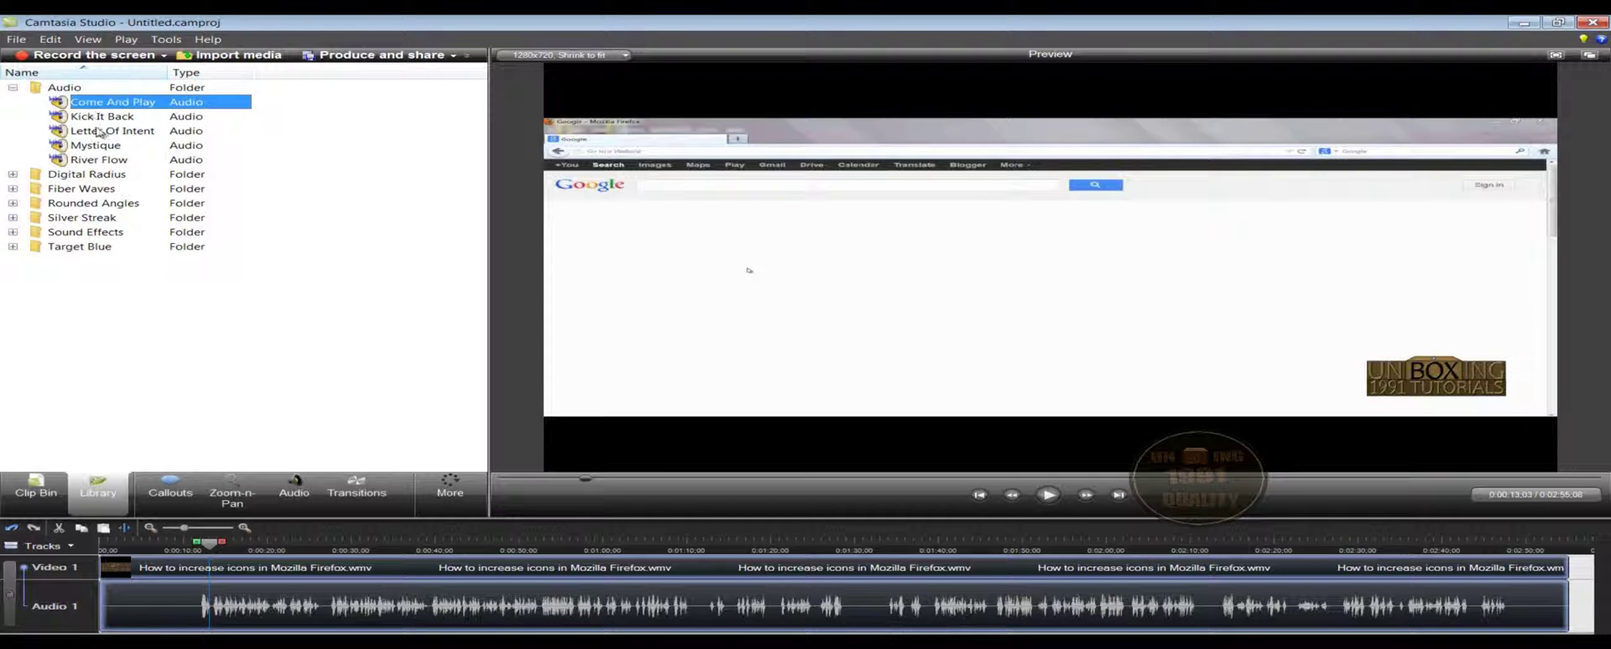
pyautogui.click(97, 115)
pyautogui.click(105, 132)
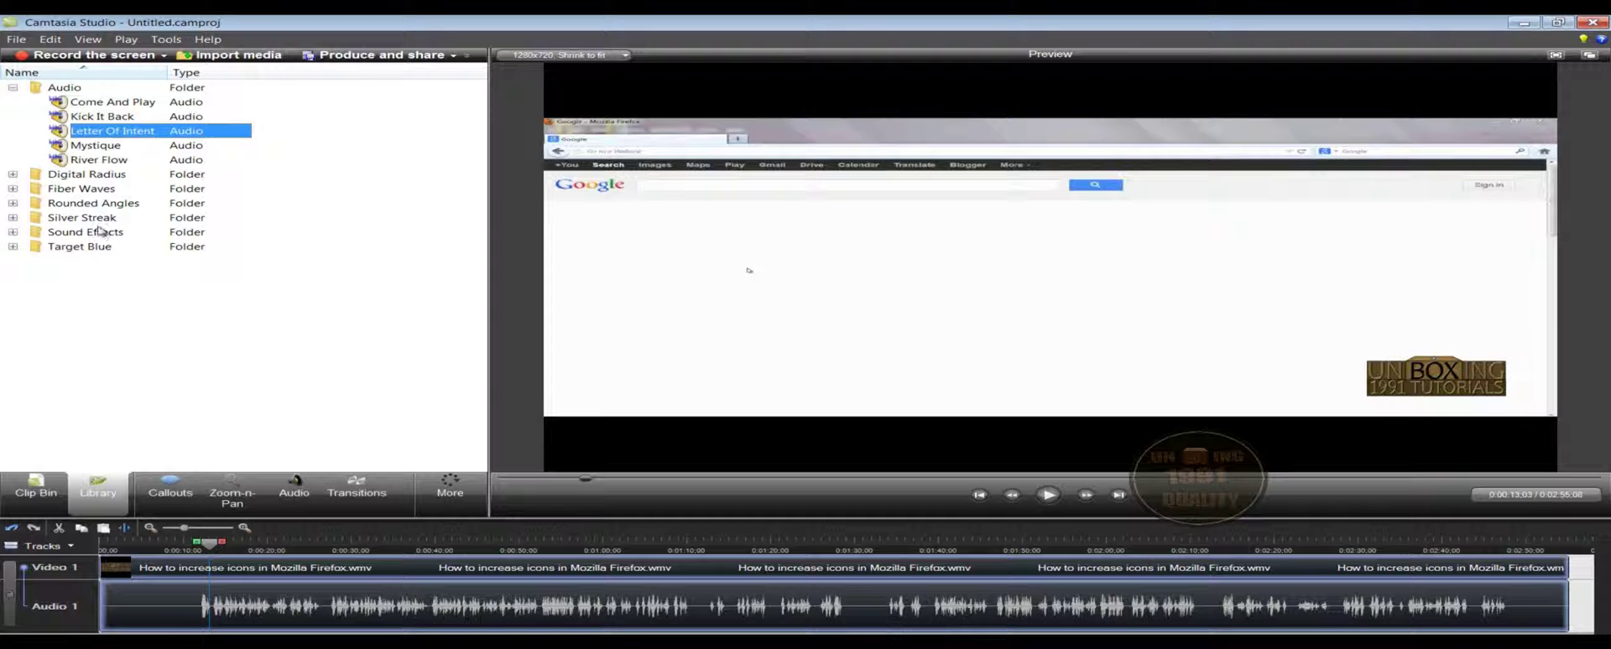
pyautogui.click(88, 298)
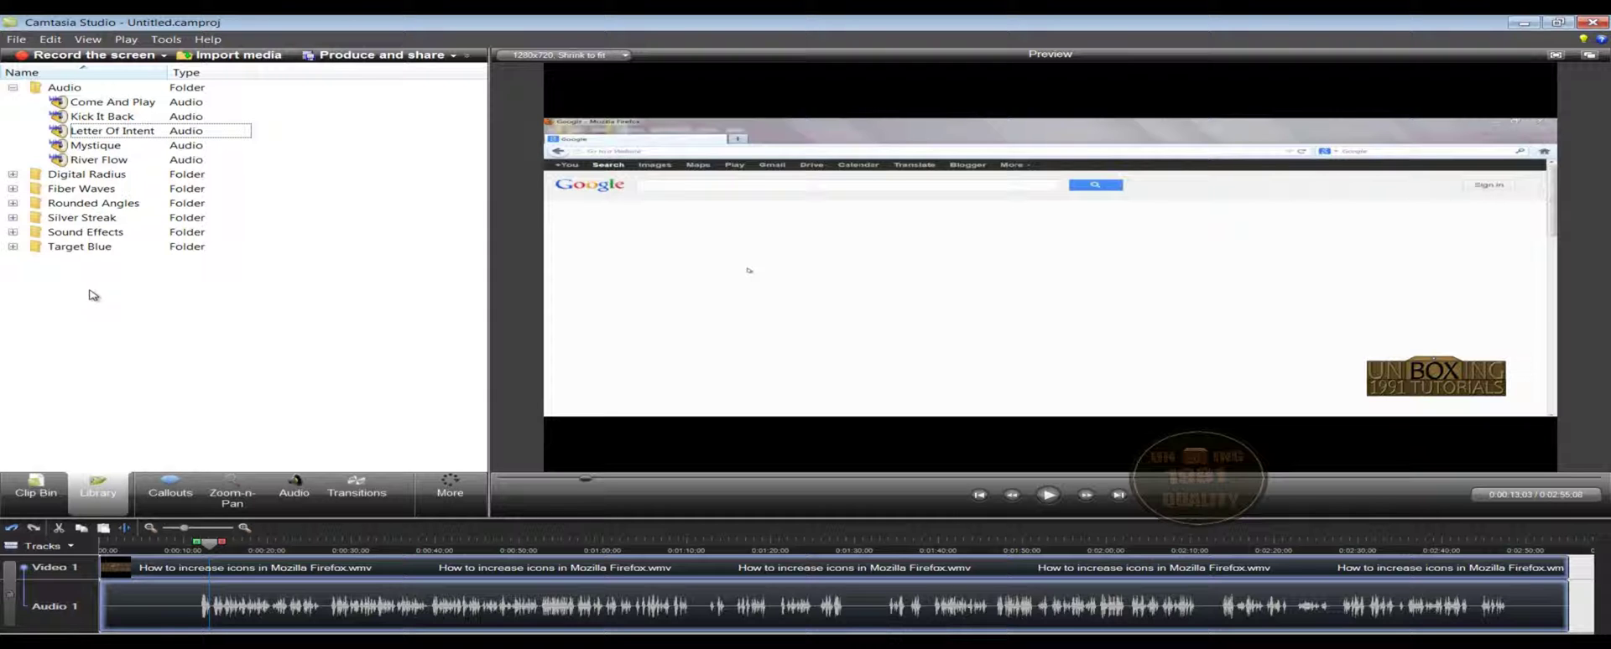
# Step: Look through the laptop and mouse click sounds in the Sound Effects folder
pyautogui.doubleClick(42, 233)
pyautogui.click(170, 248)
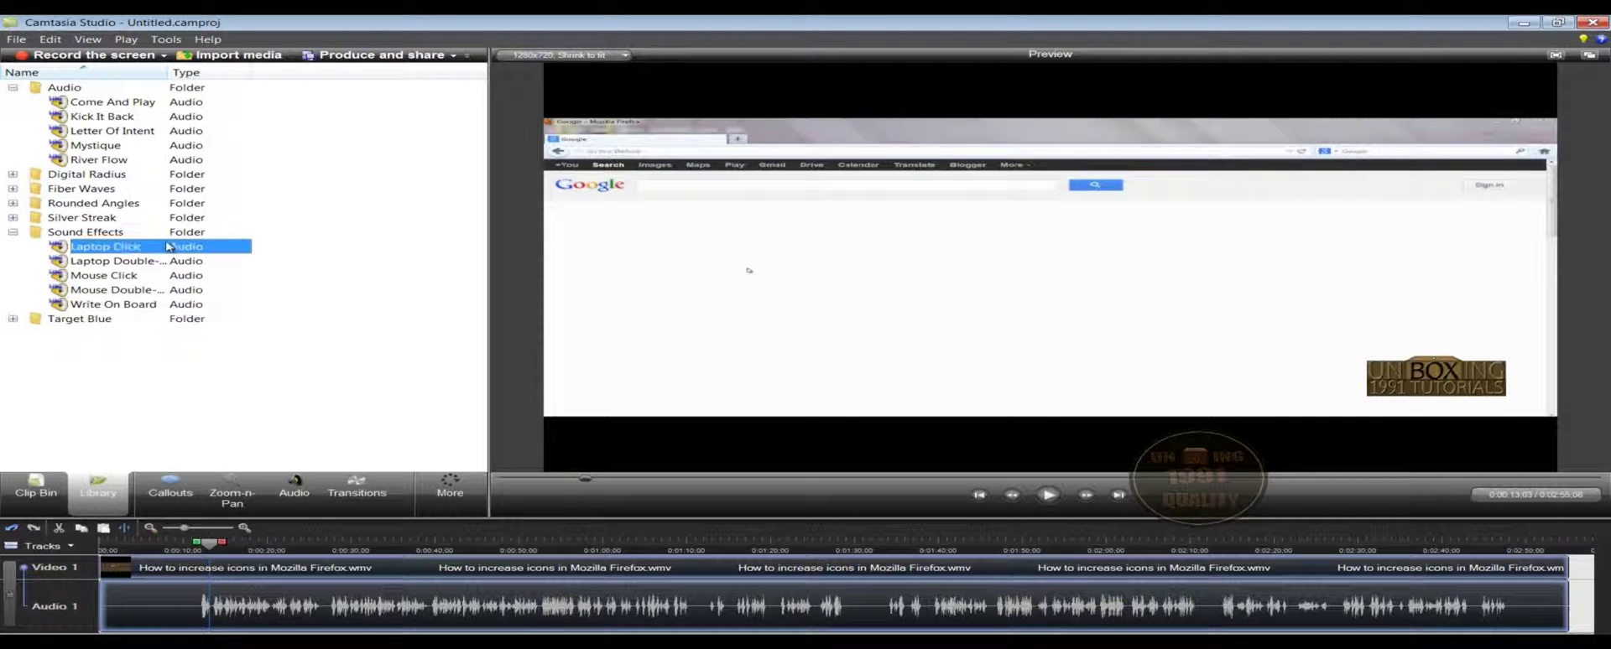
pyautogui.click(153, 263)
pyautogui.click(142, 291)
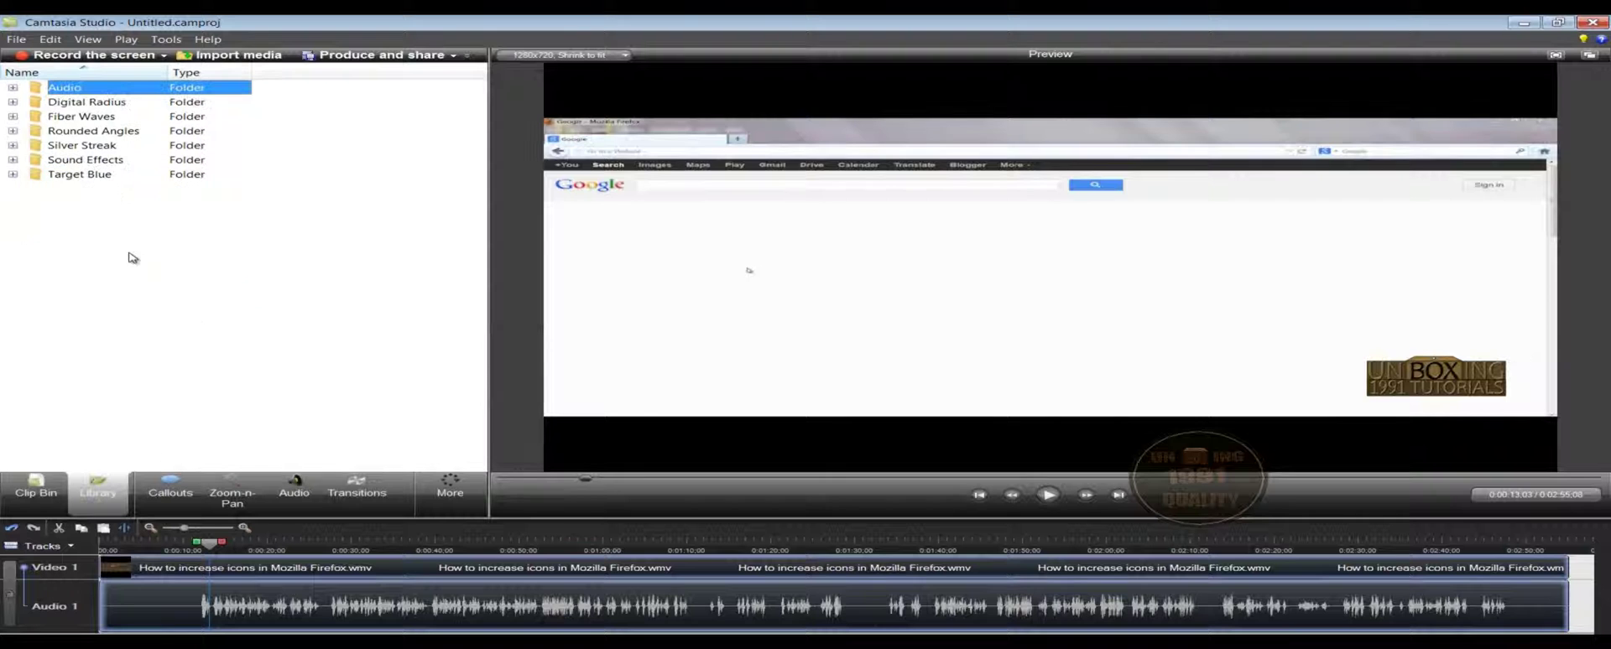
# Step: Expand the Rounded Angles folder and preview its animation video
pyautogui.click(39, 135)
pyautogui.doubleClick(39, 134)
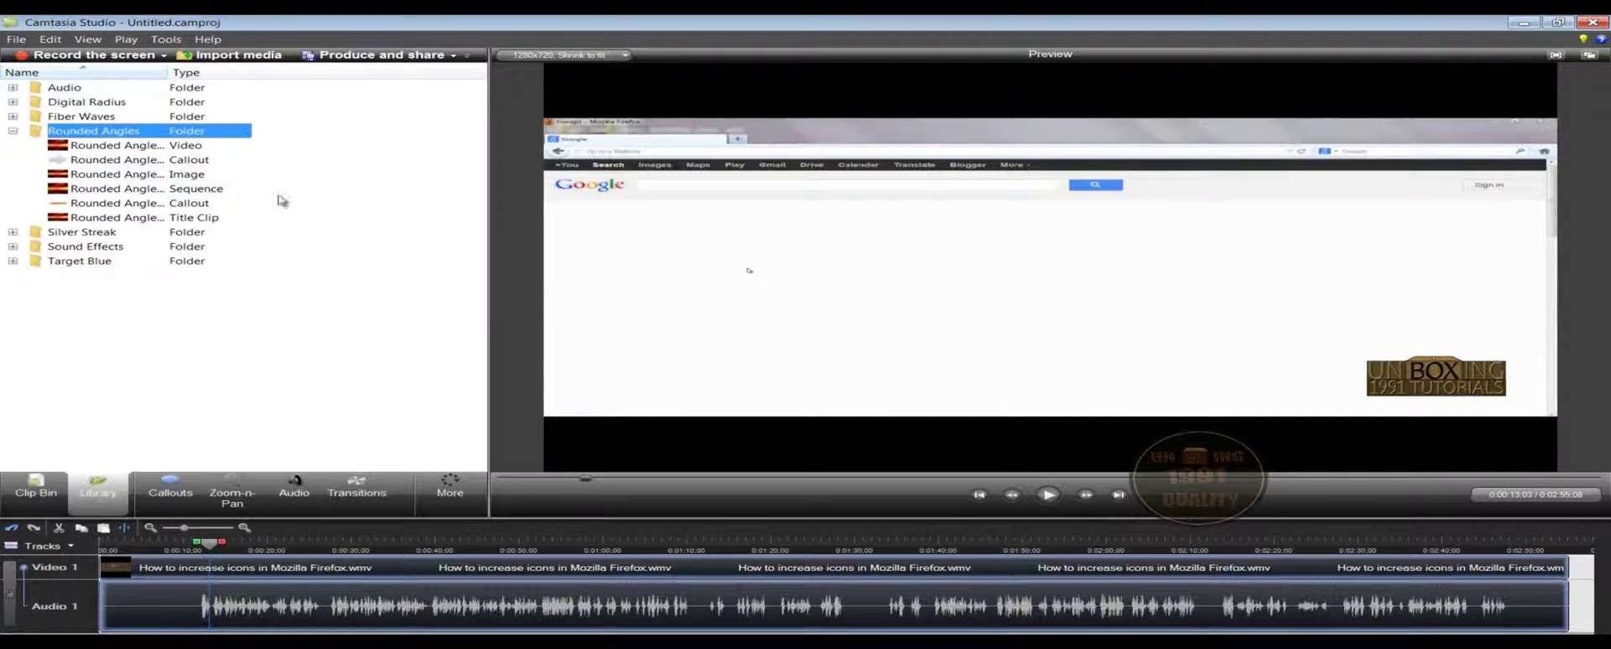
pyautogui.click(99, 146)
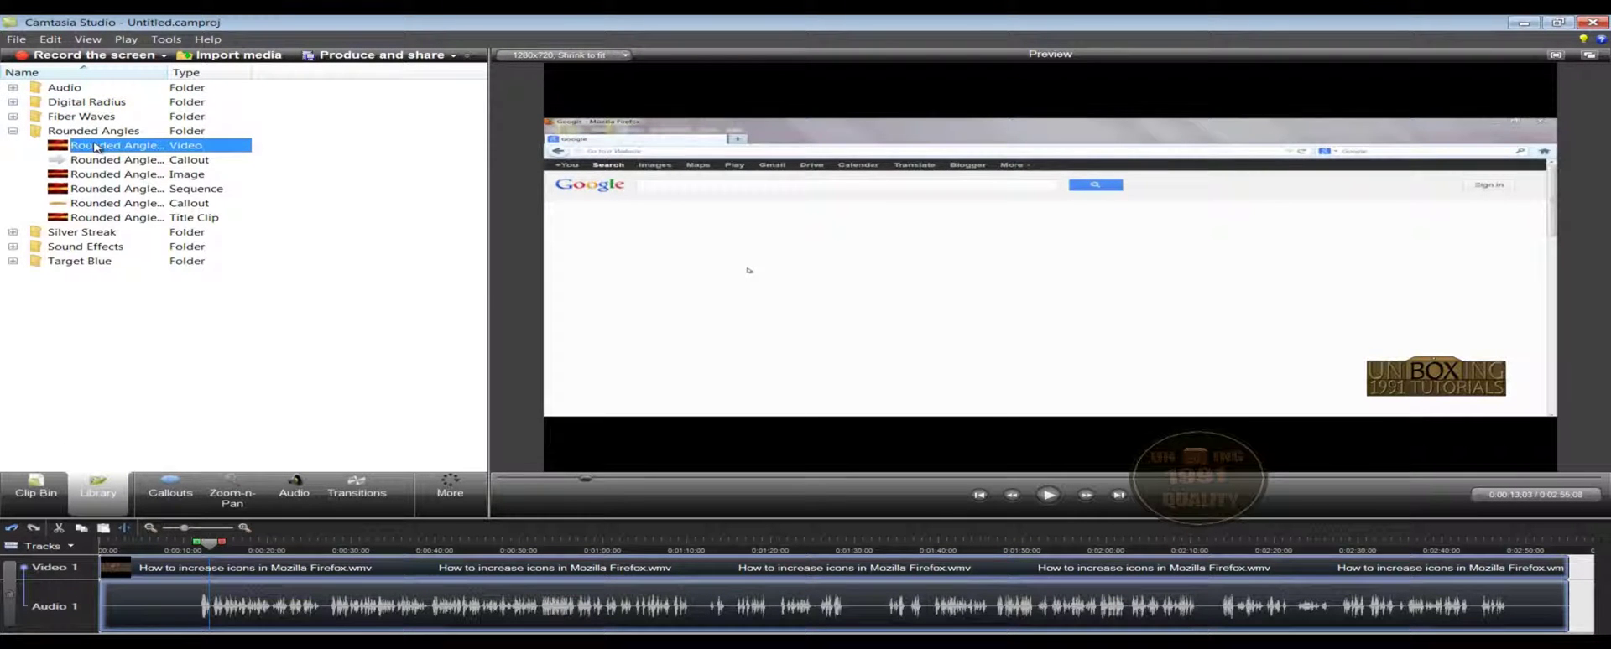
pyautogui.doubleClick(88, 147)
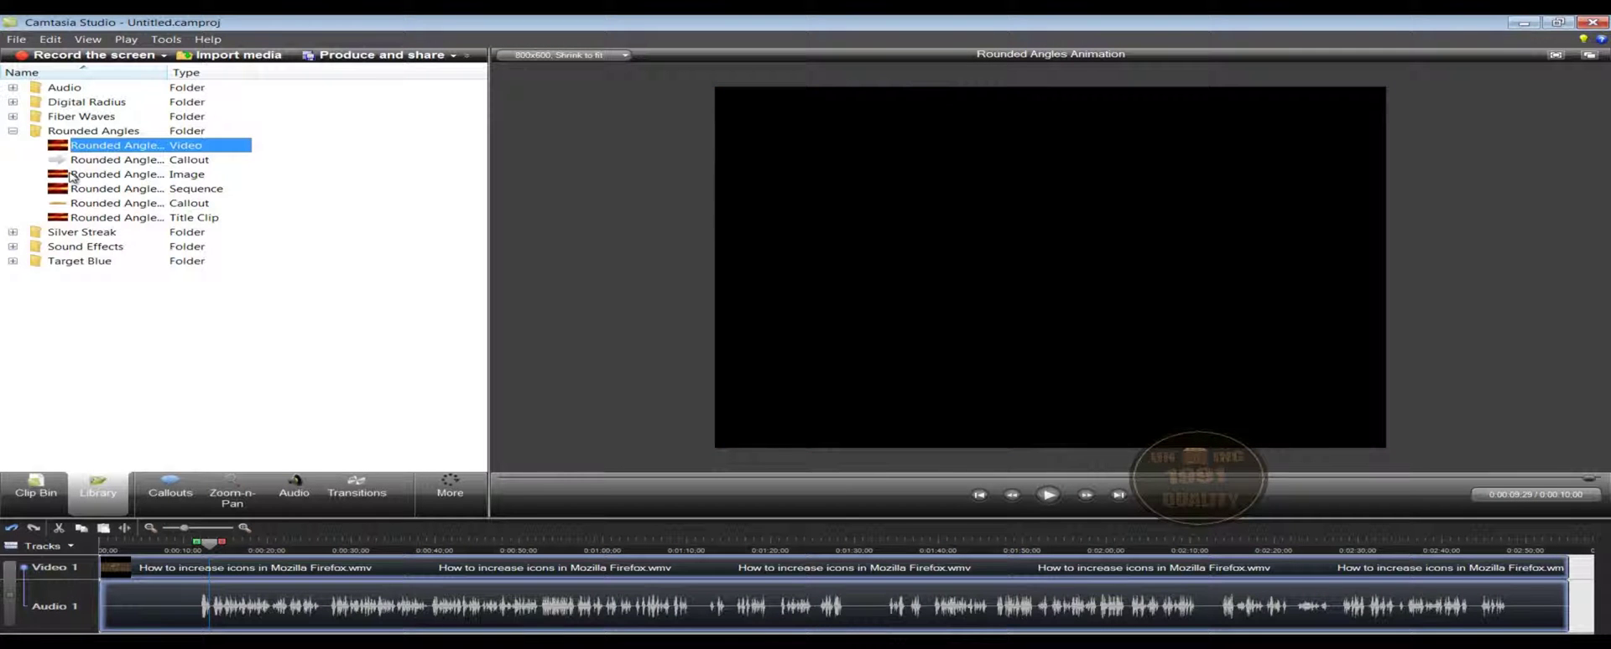
# Step: Preview the Rounded Angles background image and title clip, and collapse the folder
pyautogui.click(77, 176)
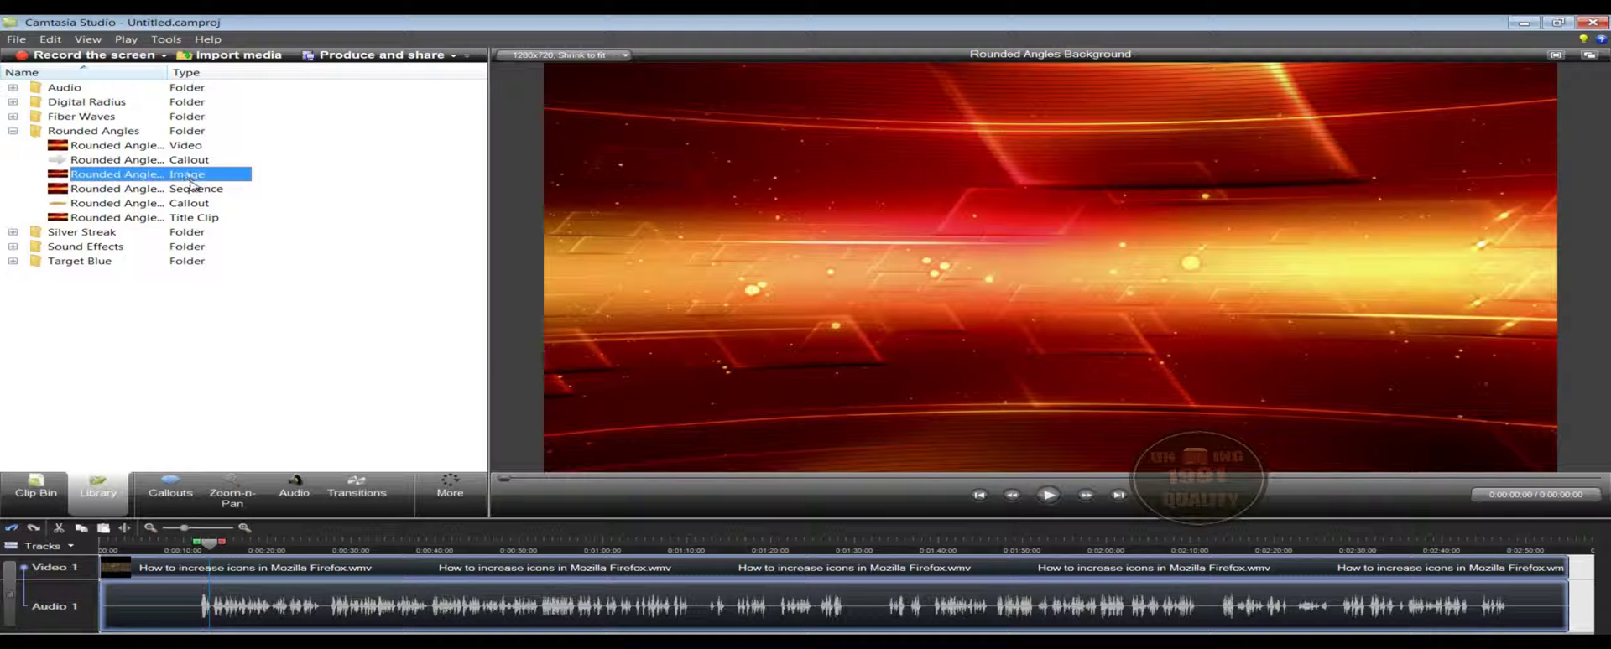
pyautogui.click(163, 148)
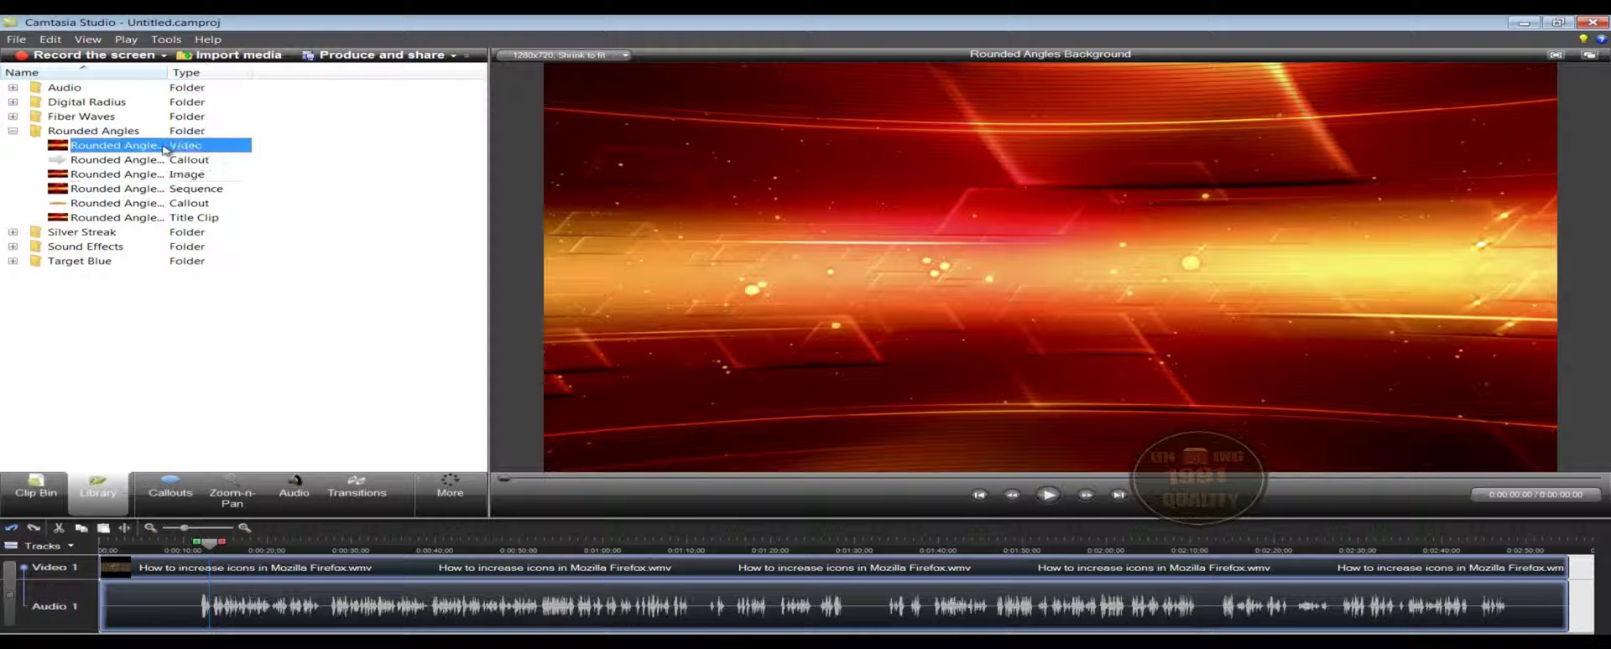
pyautogui.click(256, 349)
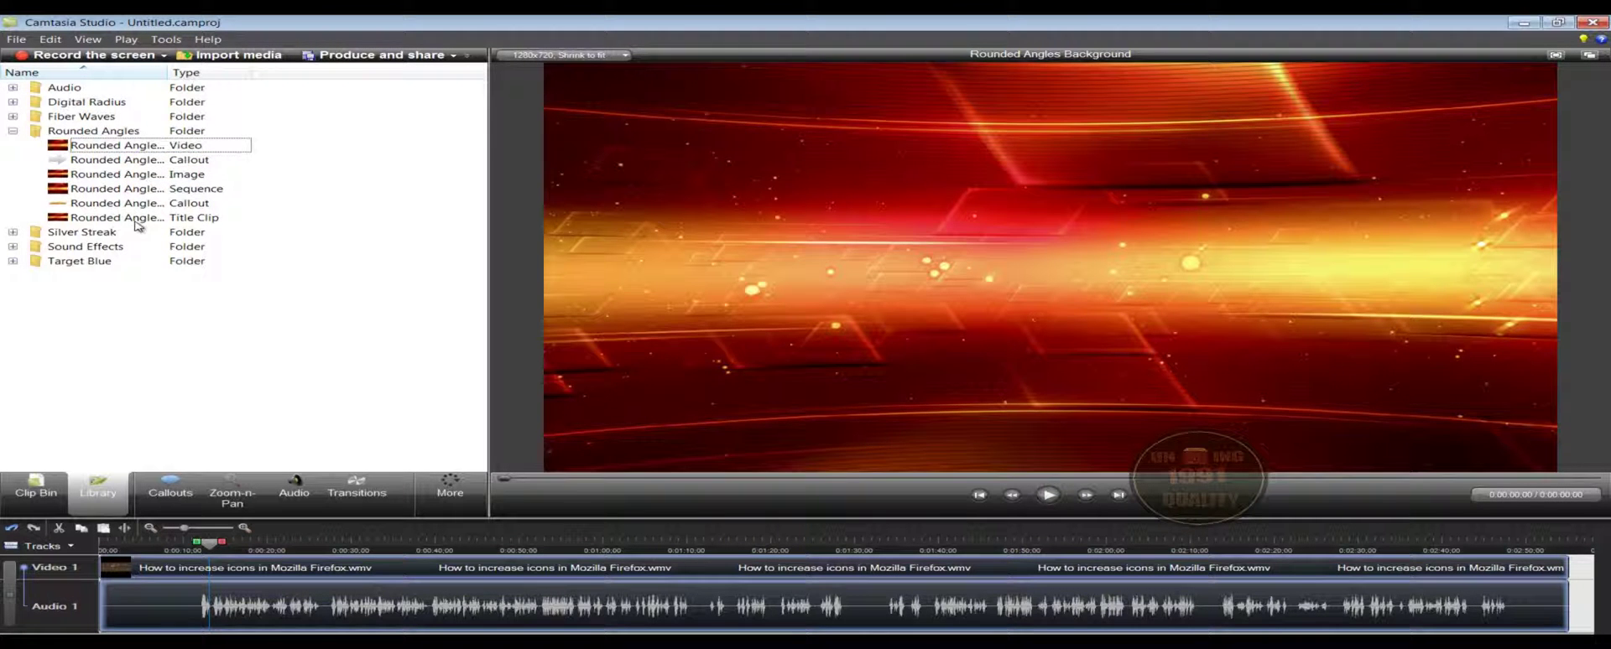
pyautogui.click(125, 221)
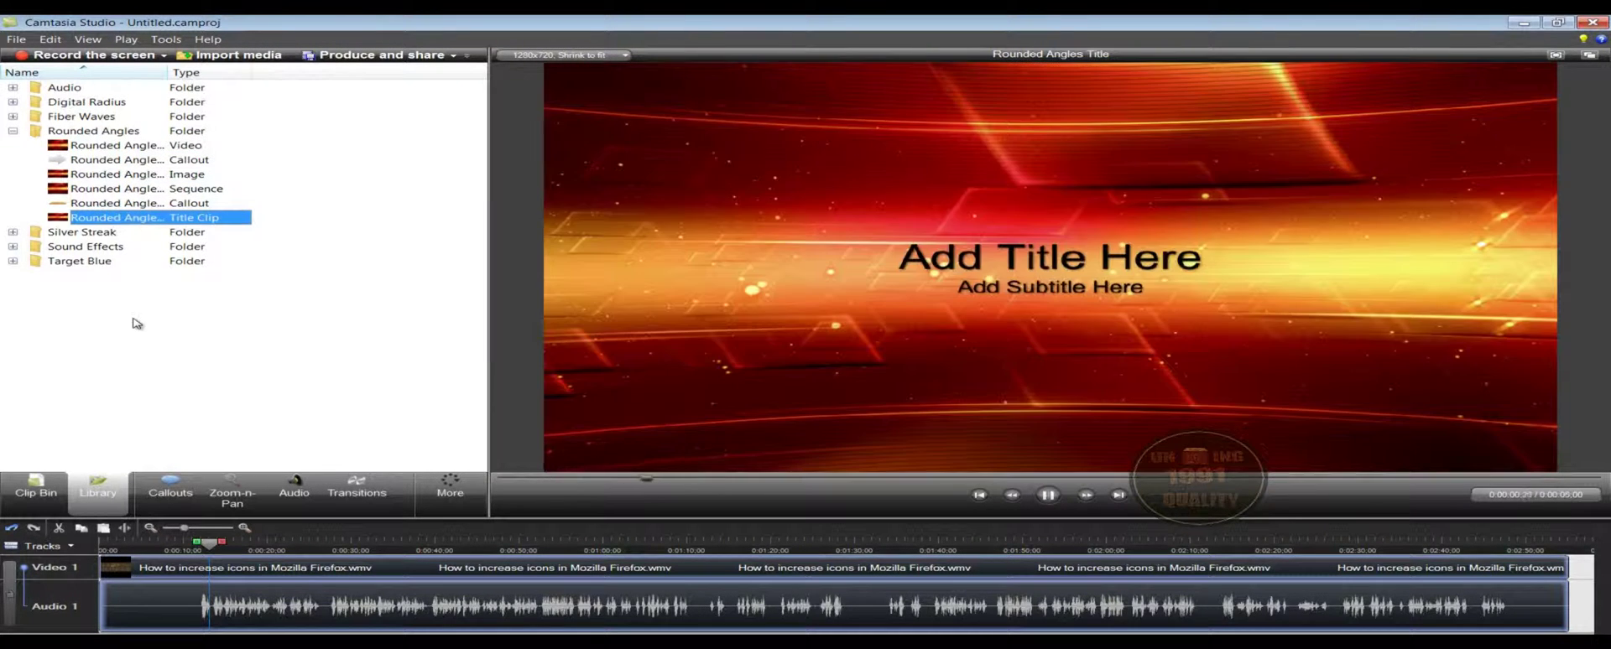
pyautogui.press('space')
pyautogui.doubleClick(61, 132)
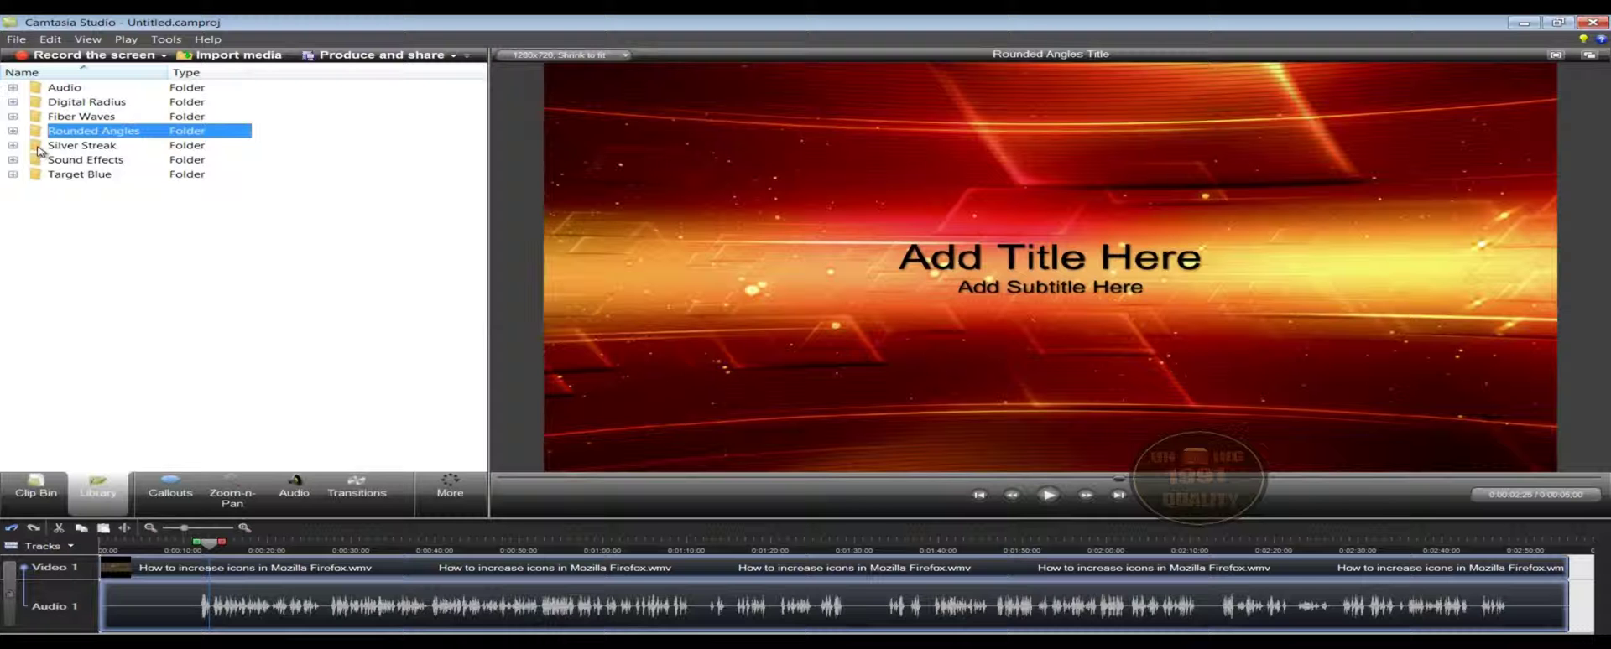
# Step: Expand the Silver Streak folder and preview its animation video
pyautogui.doubleClick(36, 147)
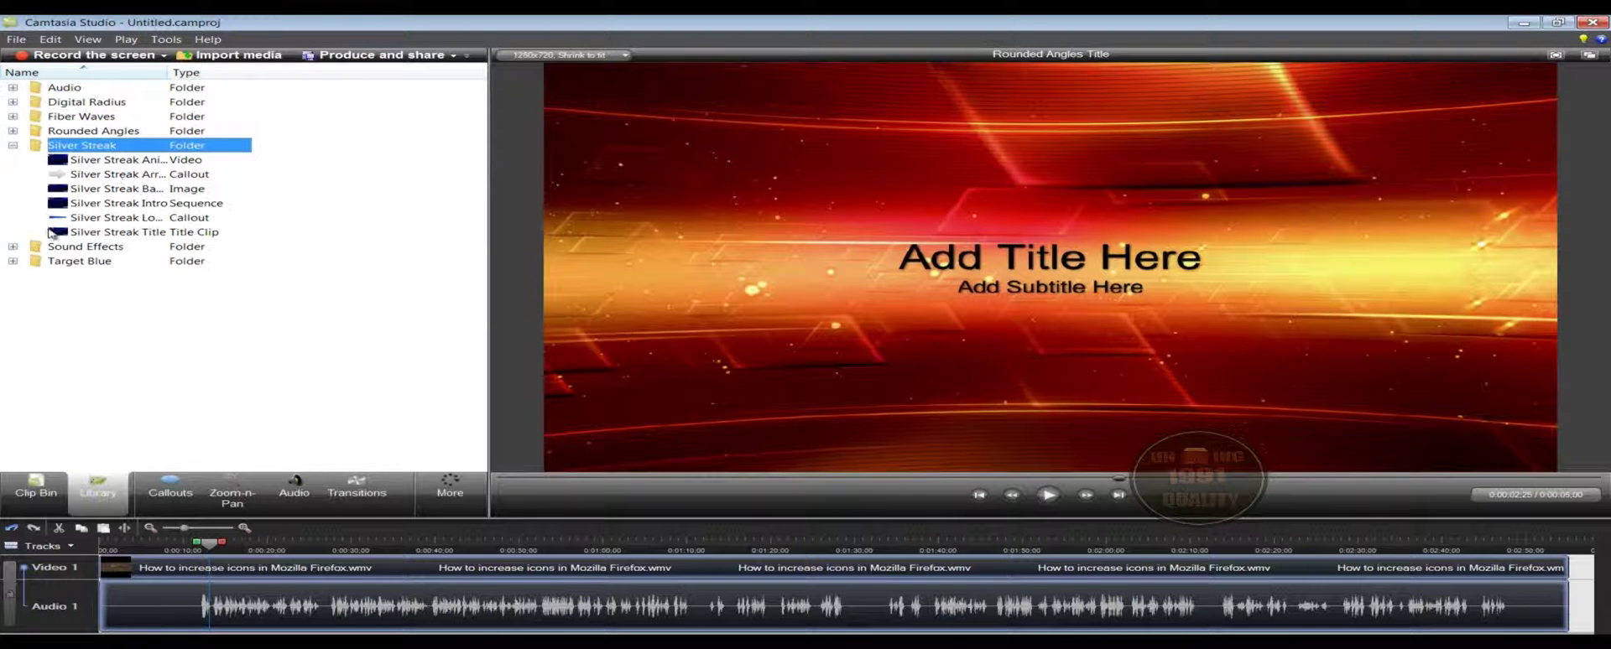
pyautogui.doubleClick(96, 160)
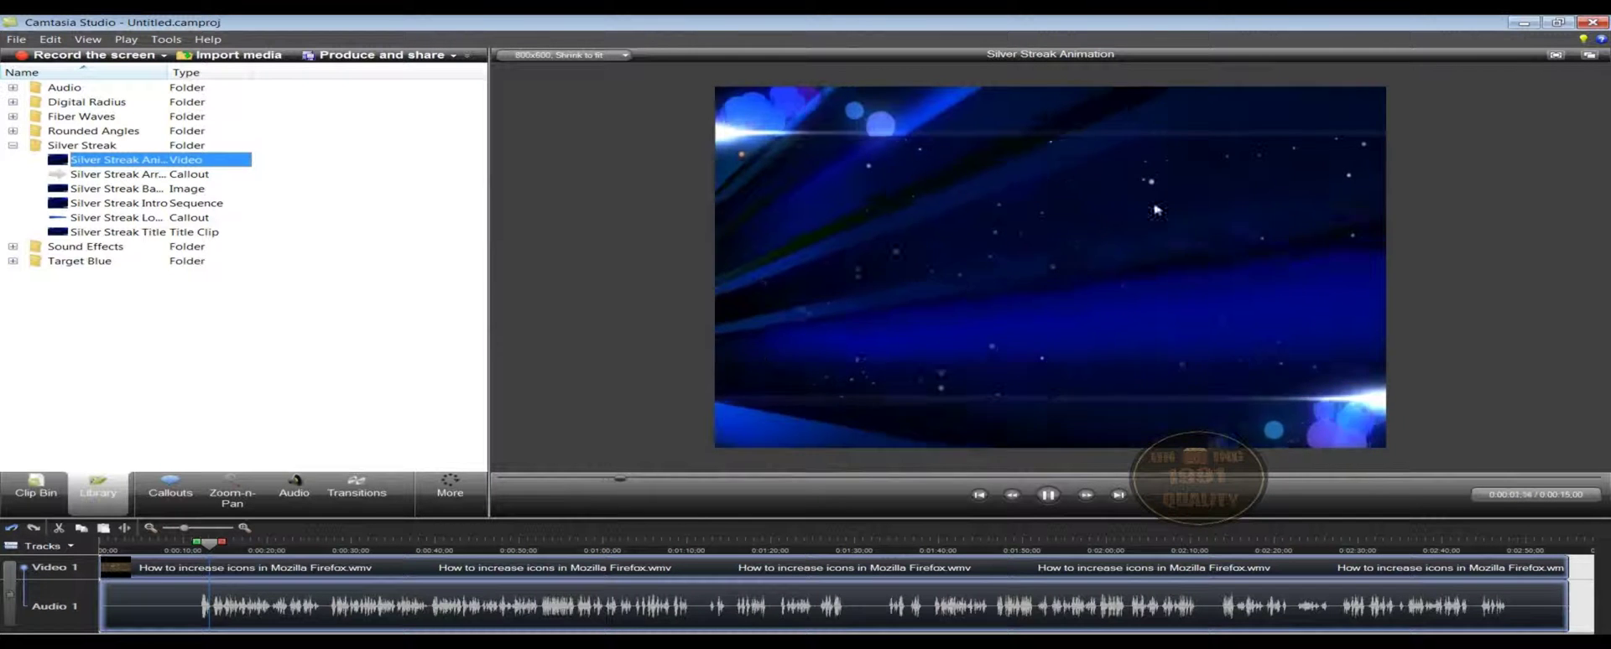
pyautogui.press('space')
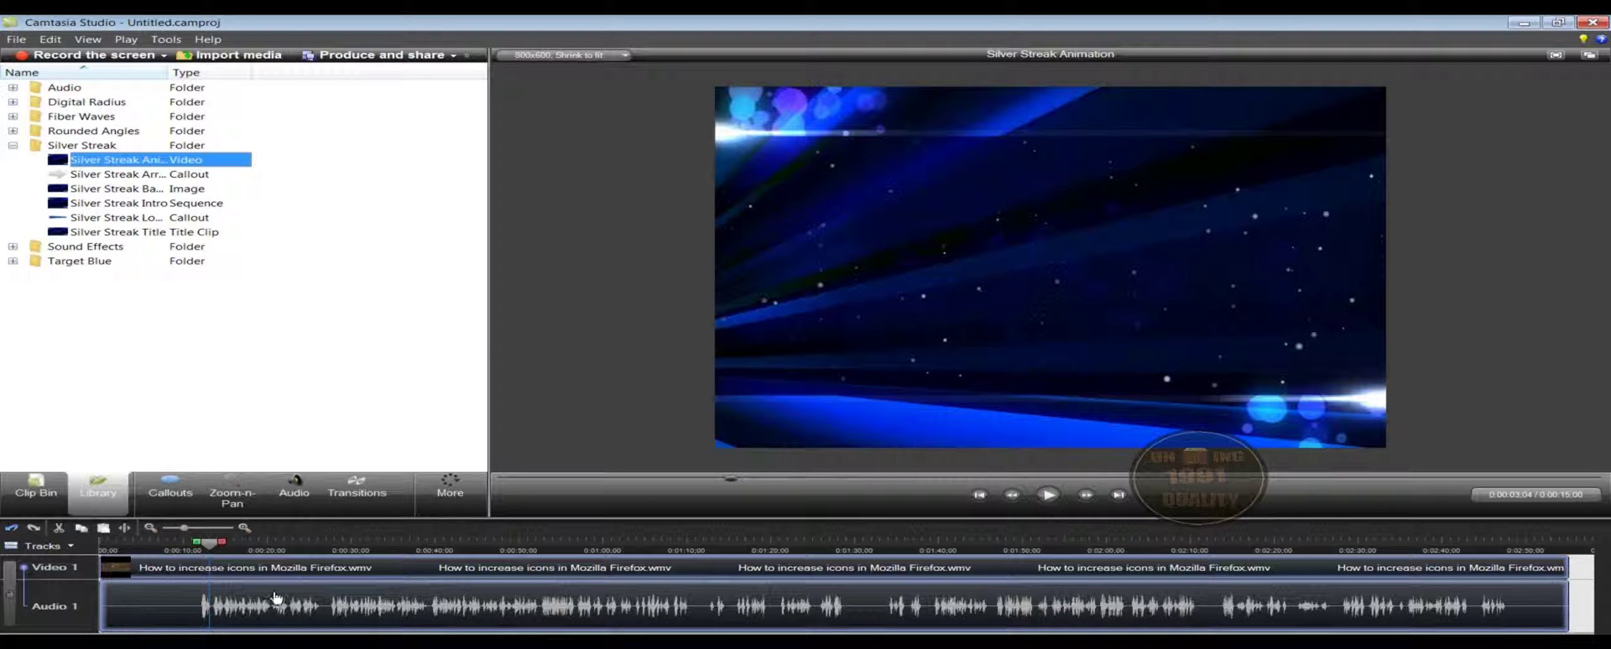
# Step: Split the Firefox icons video on the timeline at about 0:00:26;21
pyautogui.moveTo(209, 544)
pyautogui.mouseDown()
pyautogui.moveTo(342, 550)
pyautogui.moveTo(254, 550)
pyautogui.mouseUp()
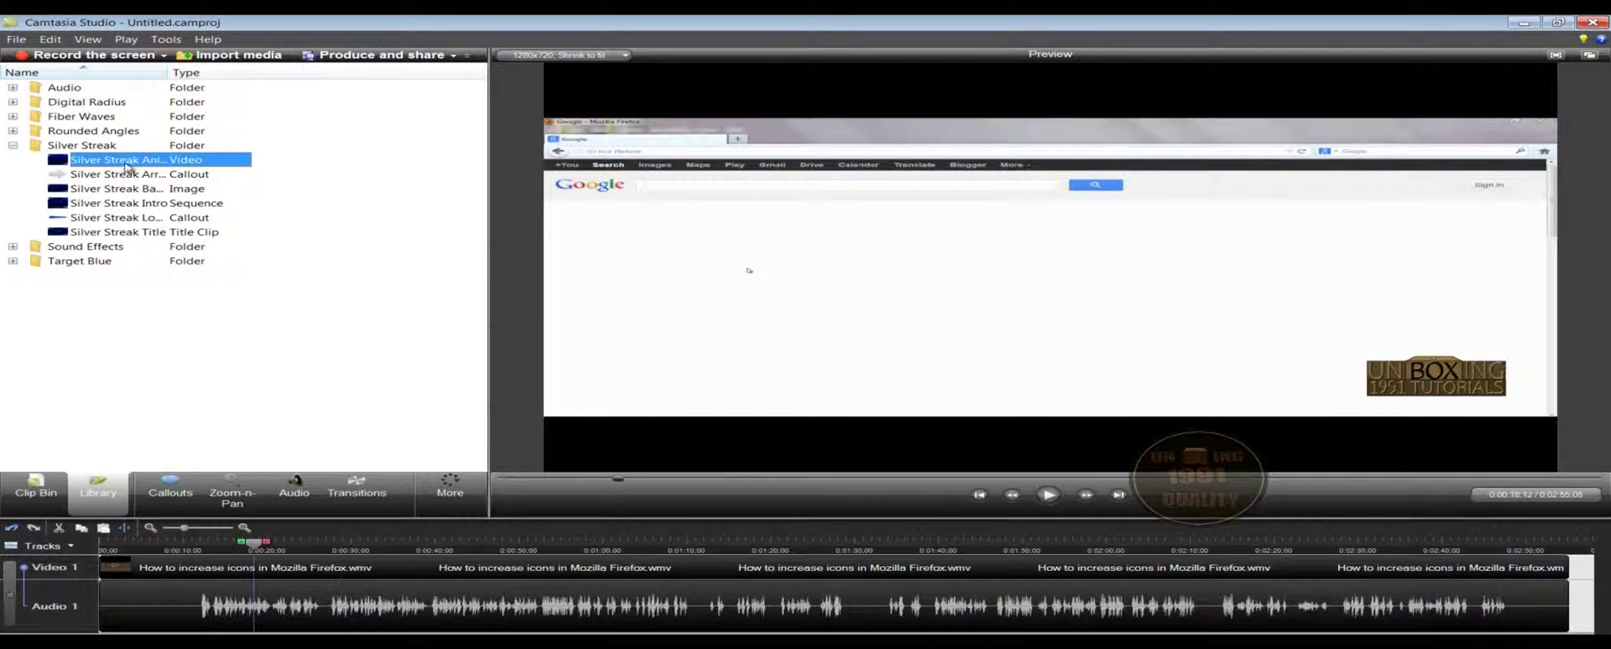
pyautogui.moveTo(253, 544); pyautogui.dragTo(323, 547)
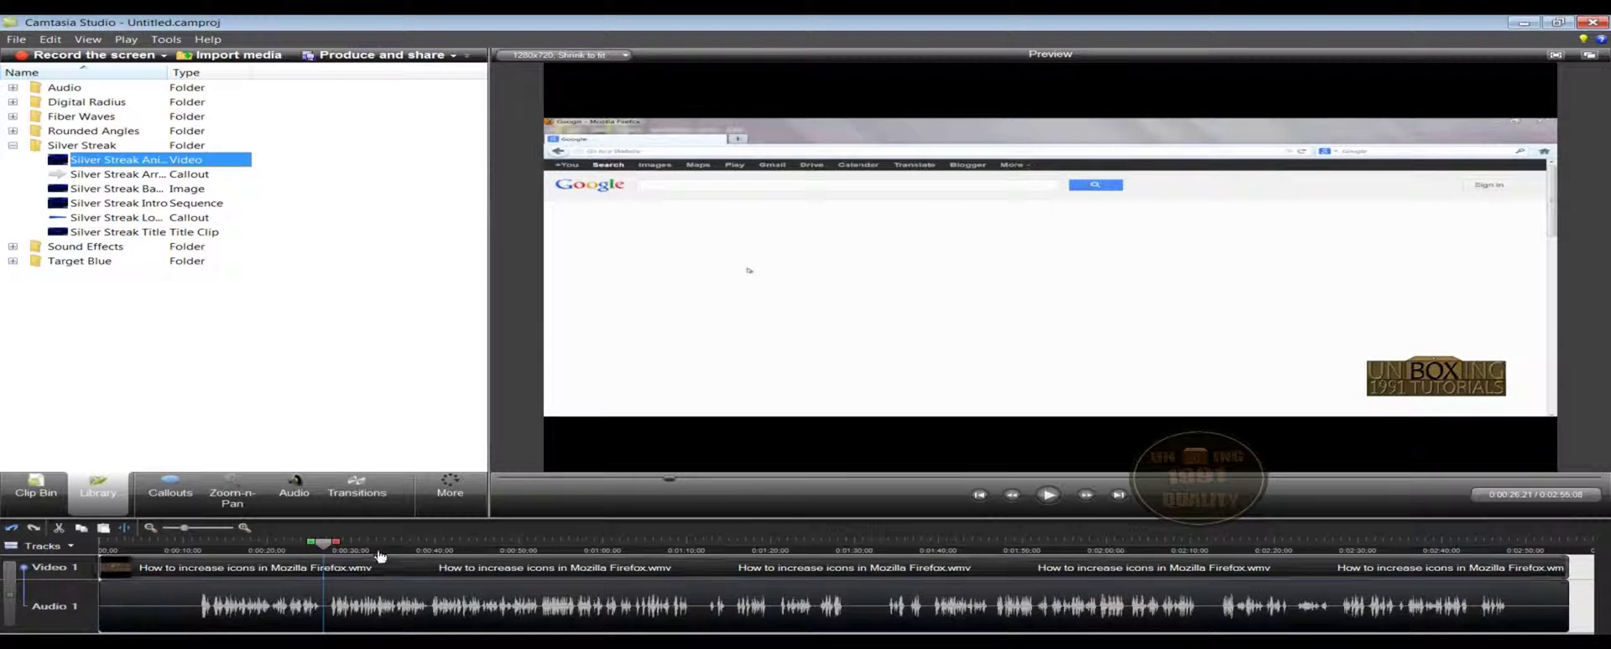
pyautogui.click(125, 528)
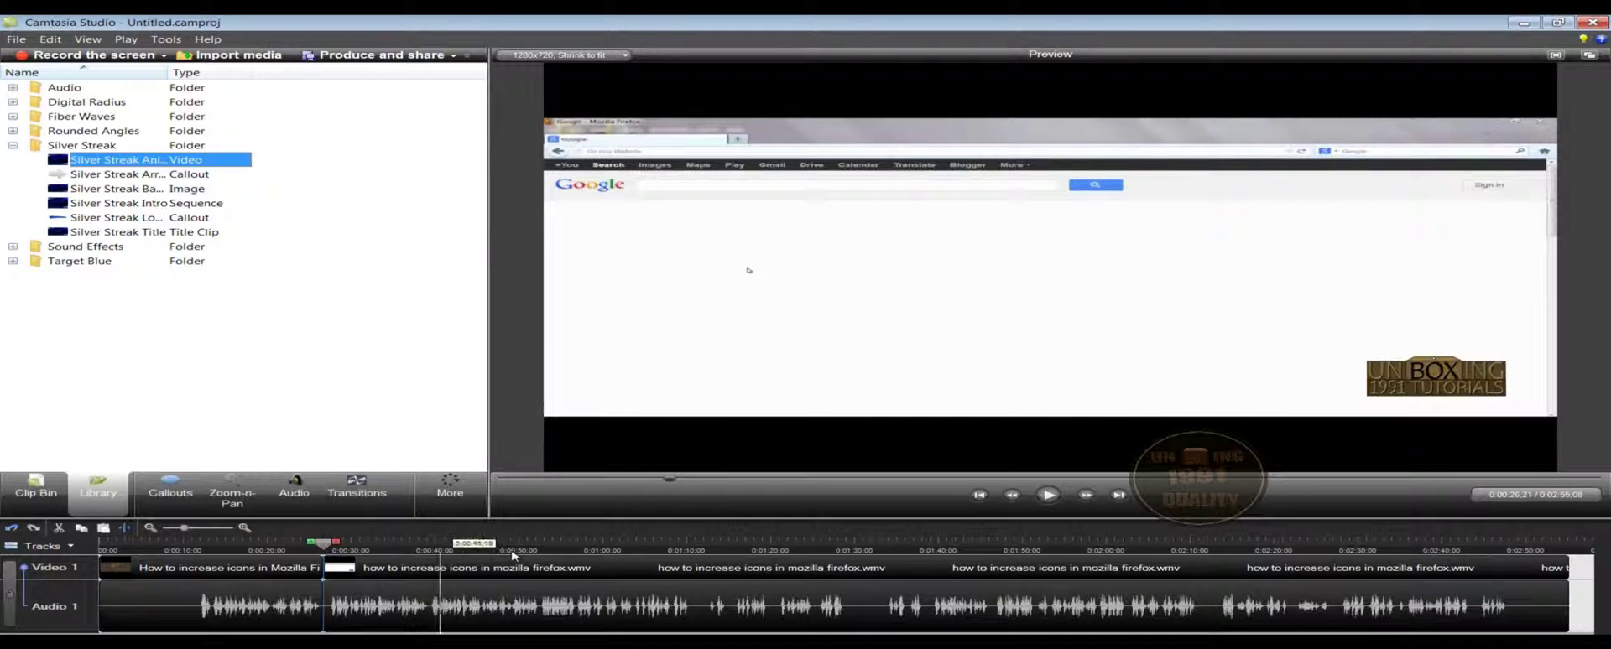
# Step: Insert the Silver Streak animation video at the split between the two parts of the clip on Video 1
pyautogui.click(387, 575)
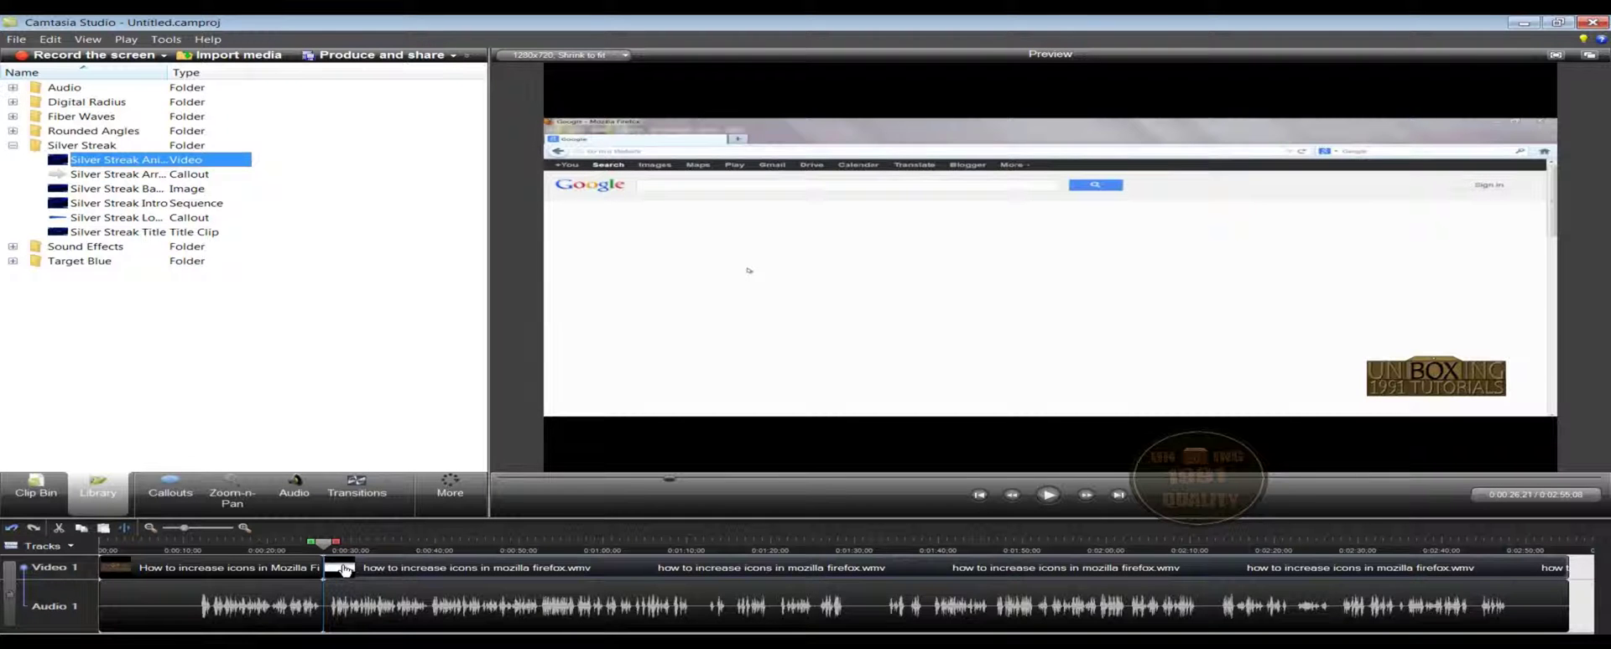
pyautogui.click(264, 578)
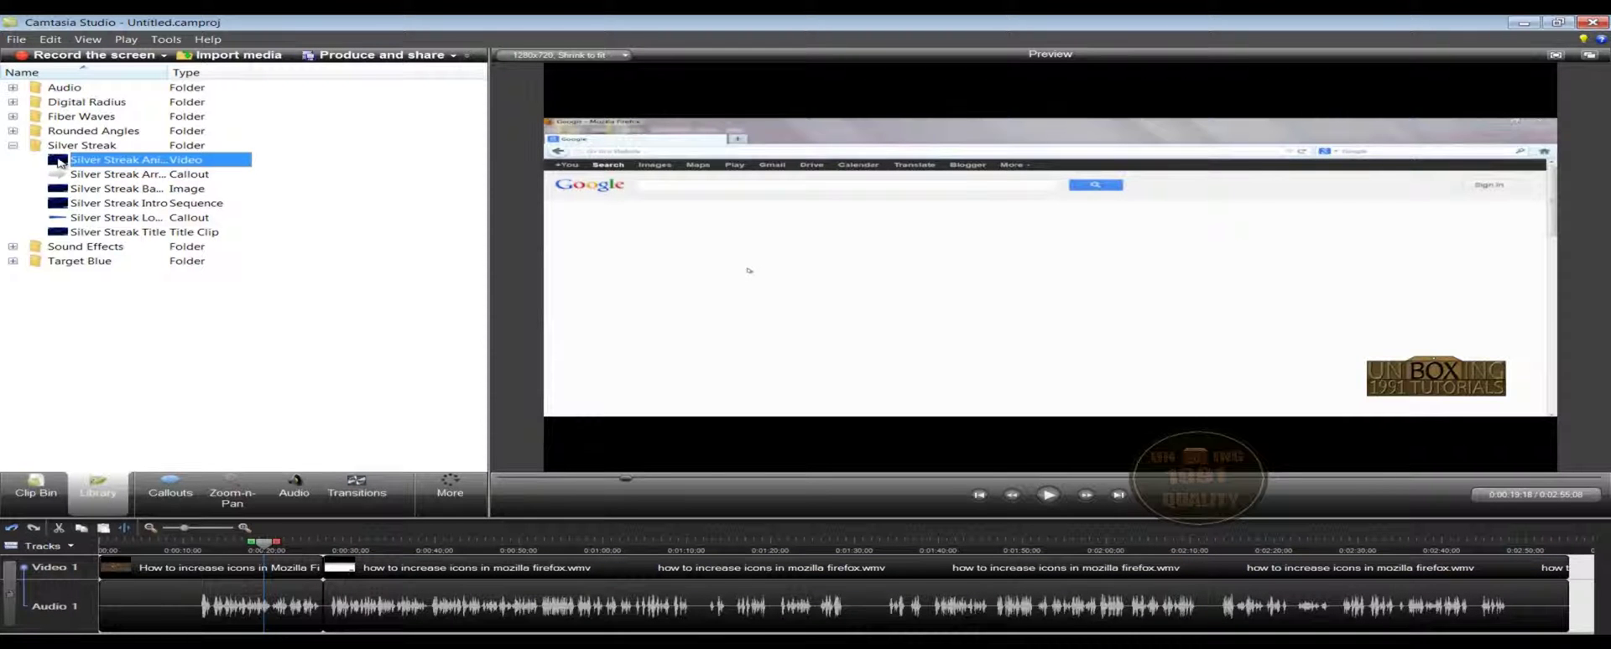
pyautogui.moveTo(61, 162)
pyautogui.mouseDown()
pyautogui.moveTo(242, 328)
pyautogui.moveTo(340, 585)
pyautogui.moveTo(323, 570)
pyautogui.mouseUp()
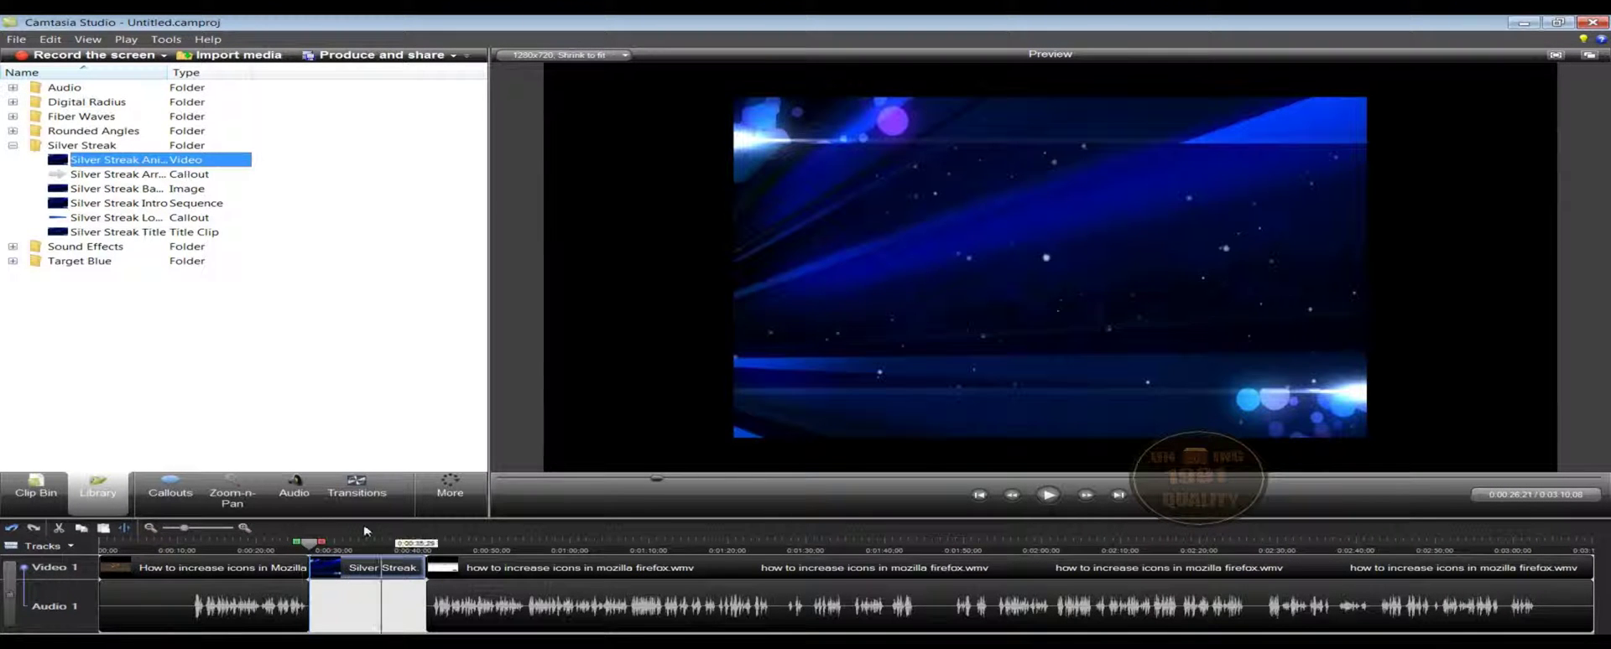
# Step: Play the timeline from about 0:00:23 to check the cut into the Silver Streak animation
pyautogui.click(285, 544)
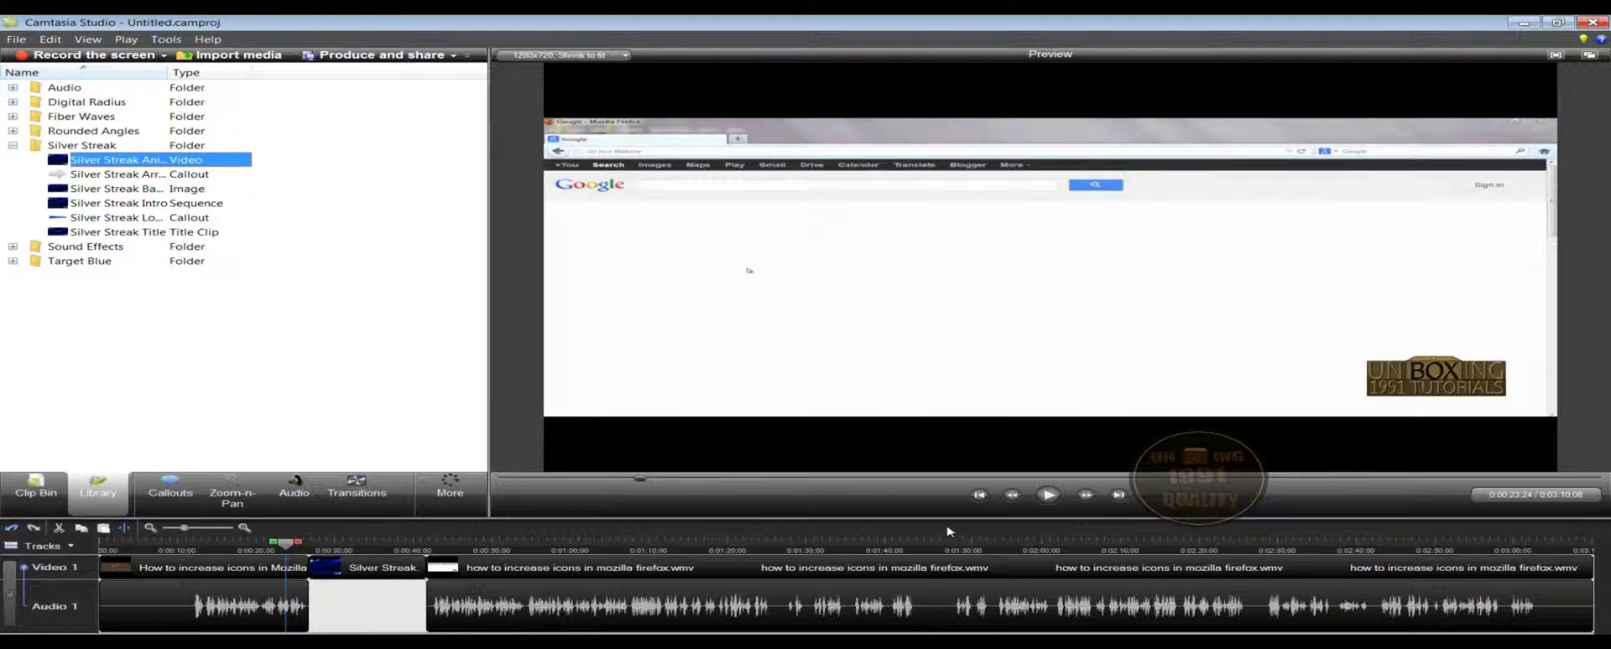
pyautogui.click(1048, 495)
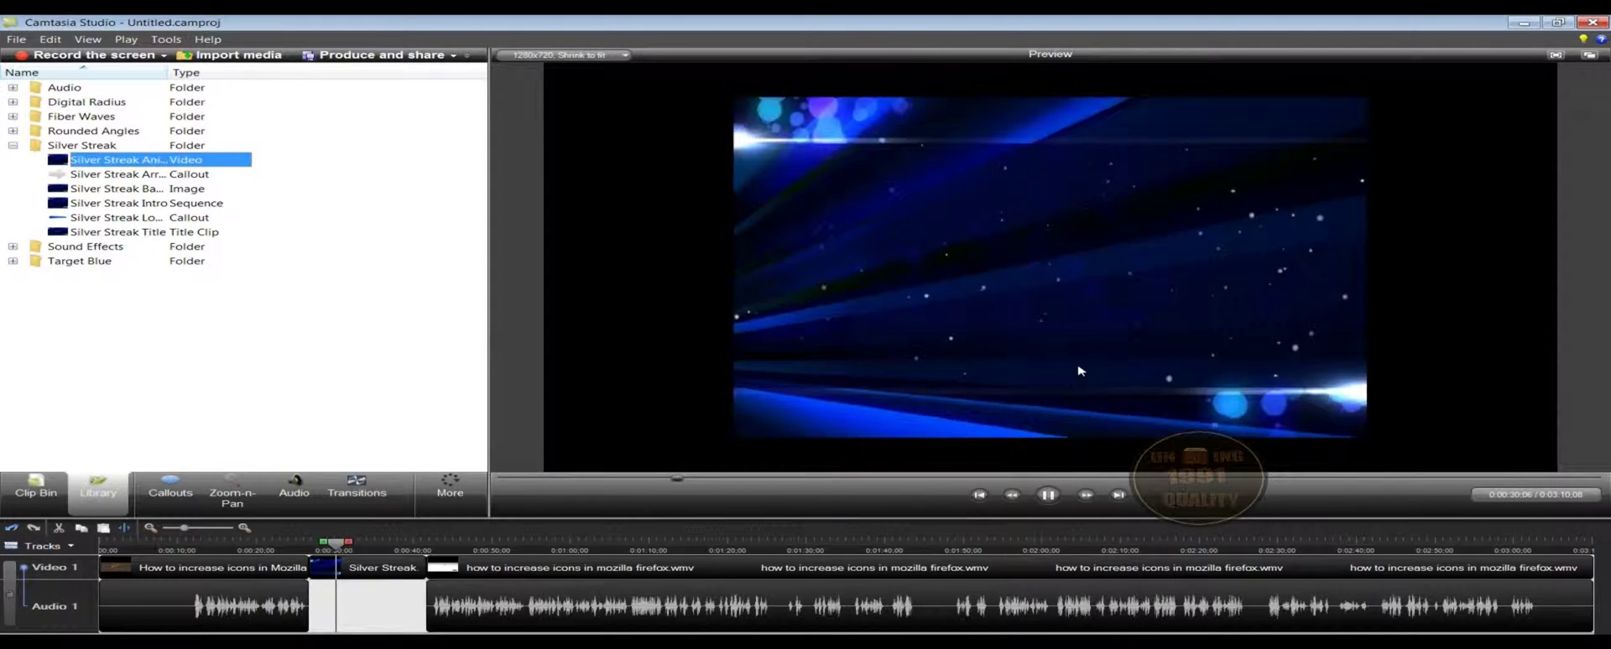
pyautogui.click(1048, 495)
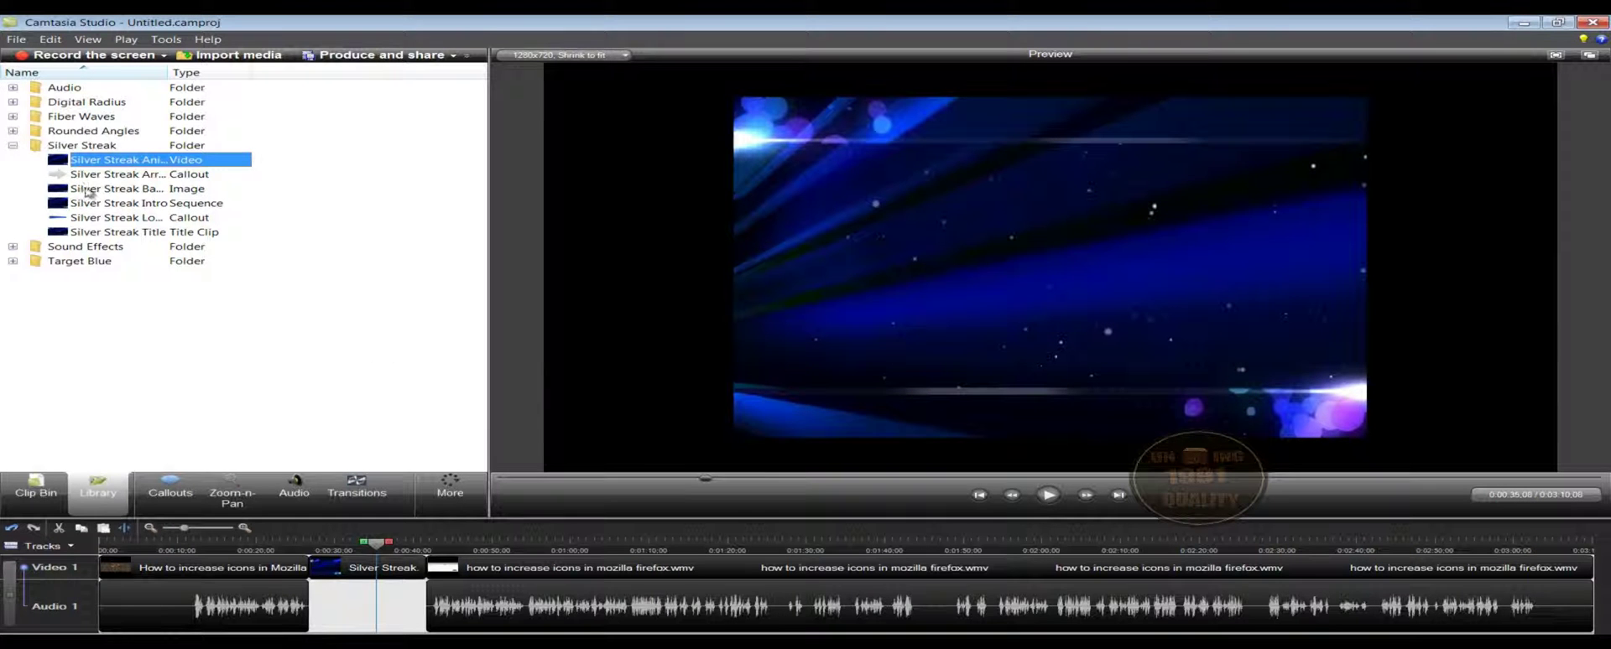
# Step: Add the Mystique music track from the Library's Audio folder to the timeline on the Audio 2 track
pyautogui.doubleClick(37, 148)
pyautogui.doubleClick(36, 89)
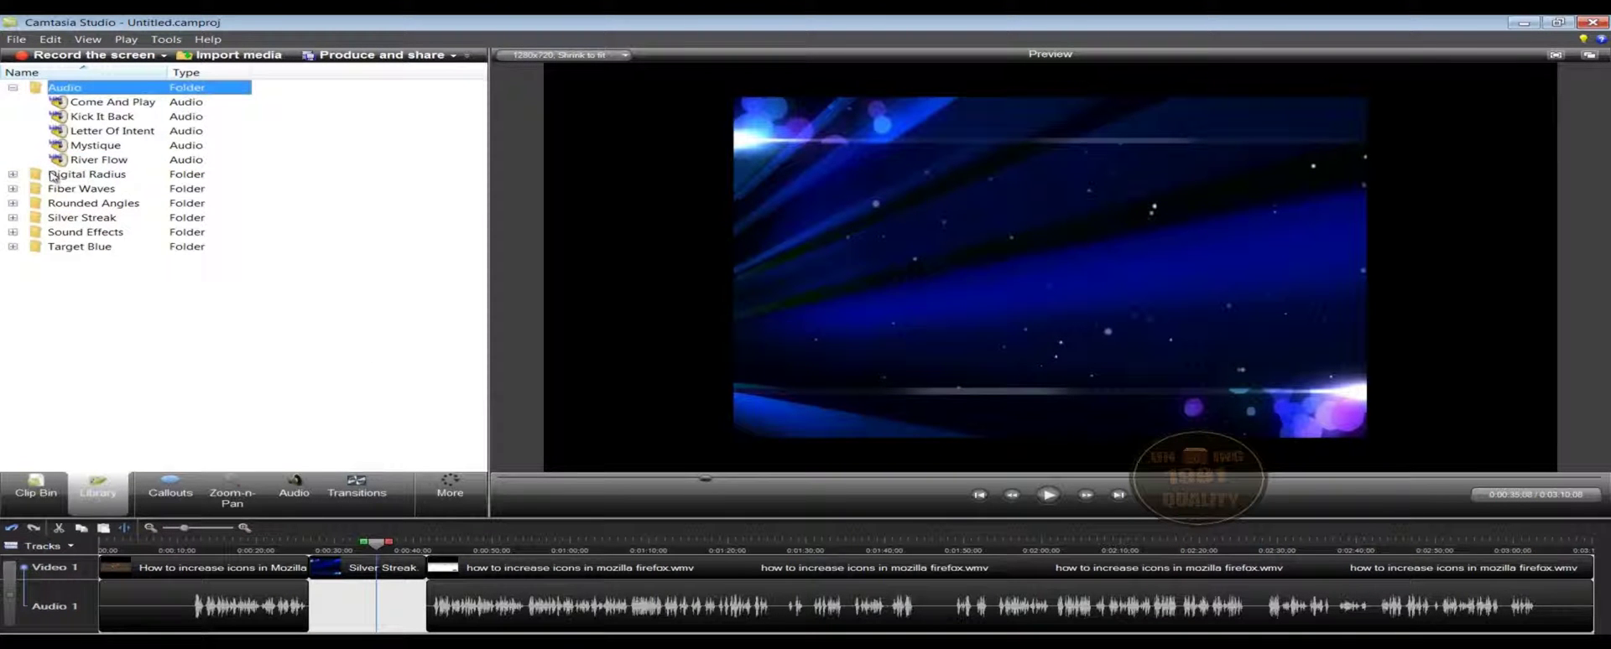
pyautogui.click(88, 148)
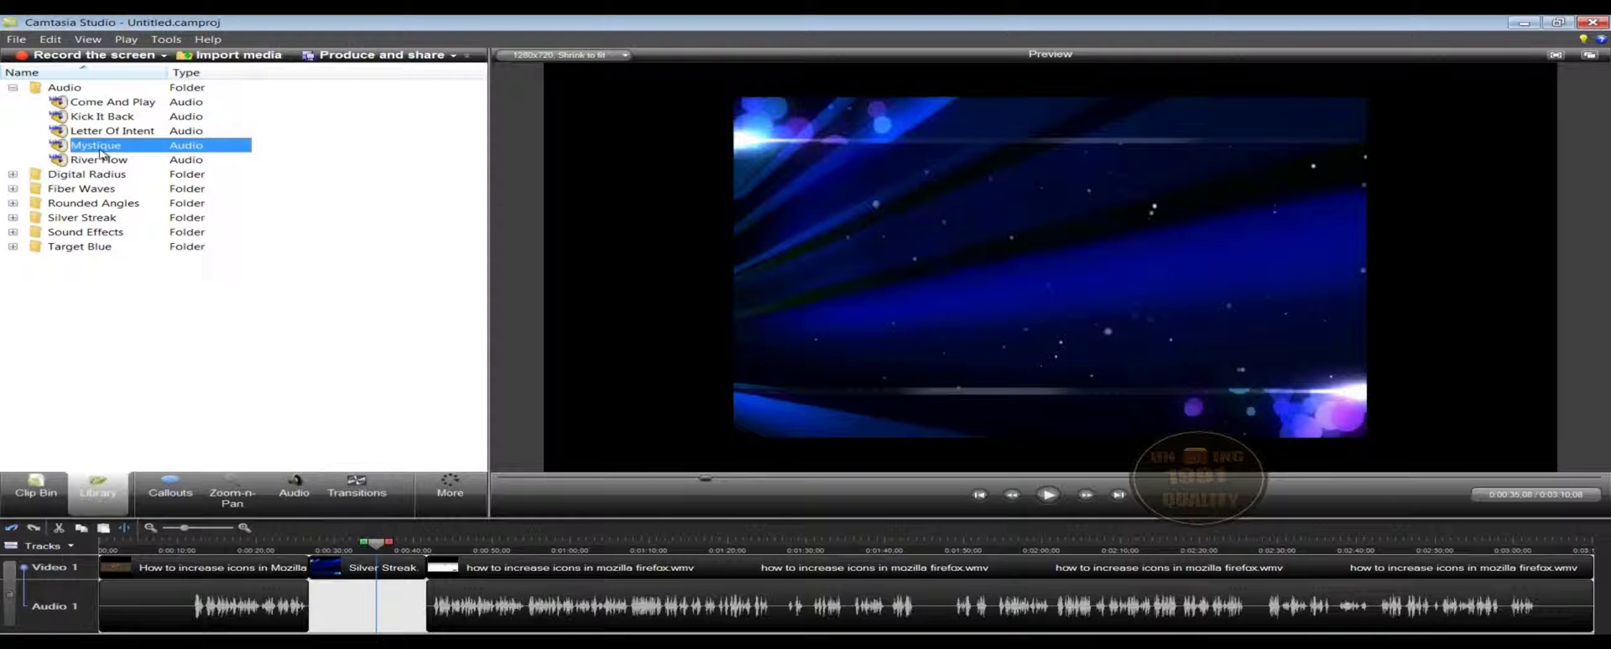
pyautogui.moveTo(99, 150)
pyautogui.mouseDown()
pyautogui.moveTo(295, 225)
pyautogui.moveTo(393, 495)
pyautogui.moveTo(358, 606)
pyautogui.moveTo(340, 600)
pyautogui.moveTo(322, 432)
pyautogui.moveTo(328, 261)
pyautogui.moveTo(380, 582)
pyautogui.moveTo(345, 535)
pyautogui.moveTo(335, 398)
pyautogui.moveTo(315, 557)
pyautogui.moveTo(343, 617)
pyautogui.moveTo(143, 622)
pyautogui.moveTo(351, 588)
pyautogui.moveTo(373, 621)
pyautogui.moveTo(295, 609)
pyautogui.mouseUp()
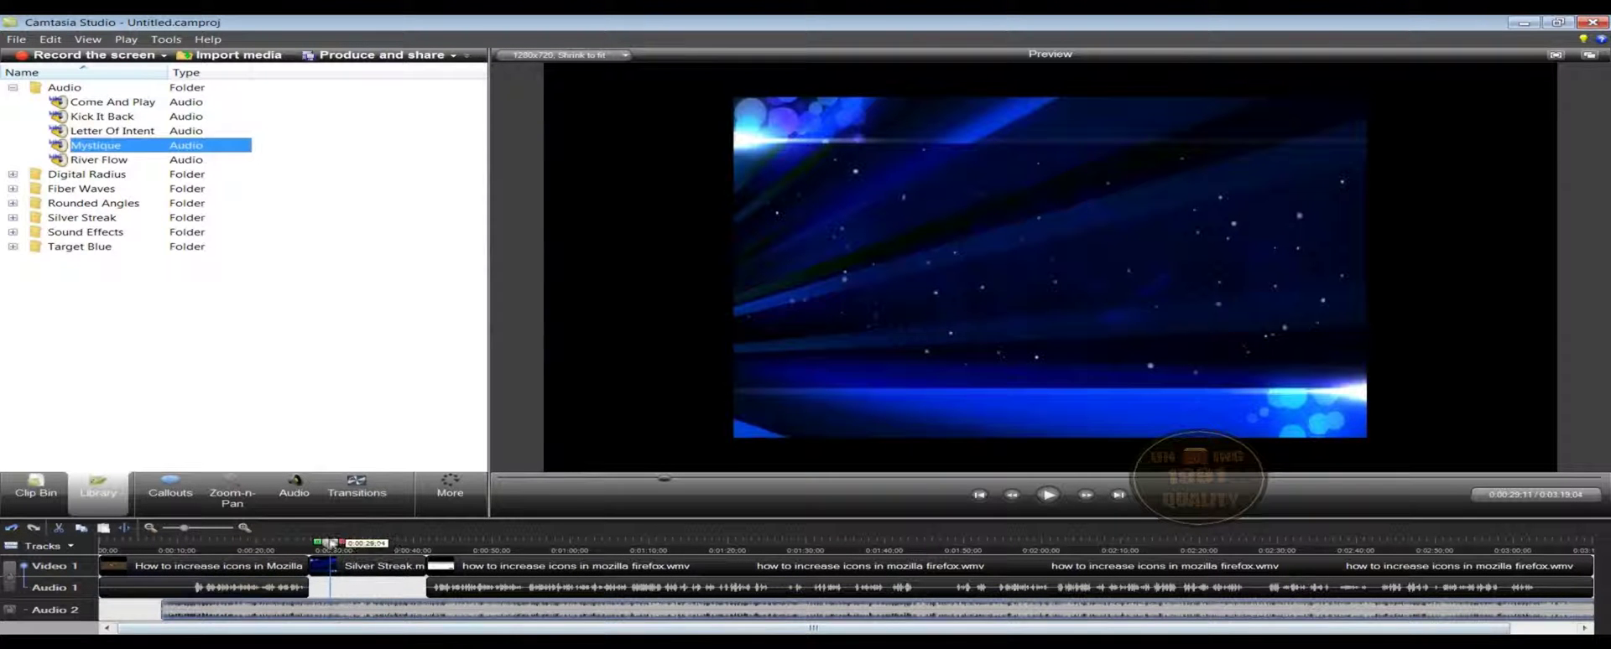
# Step: Play the timeline from about 0:00:25 to check the Mystique music under the Silver Streak animation
pyautogui.moveTo(330, 543); pyautogui.dragTo(298, 543)
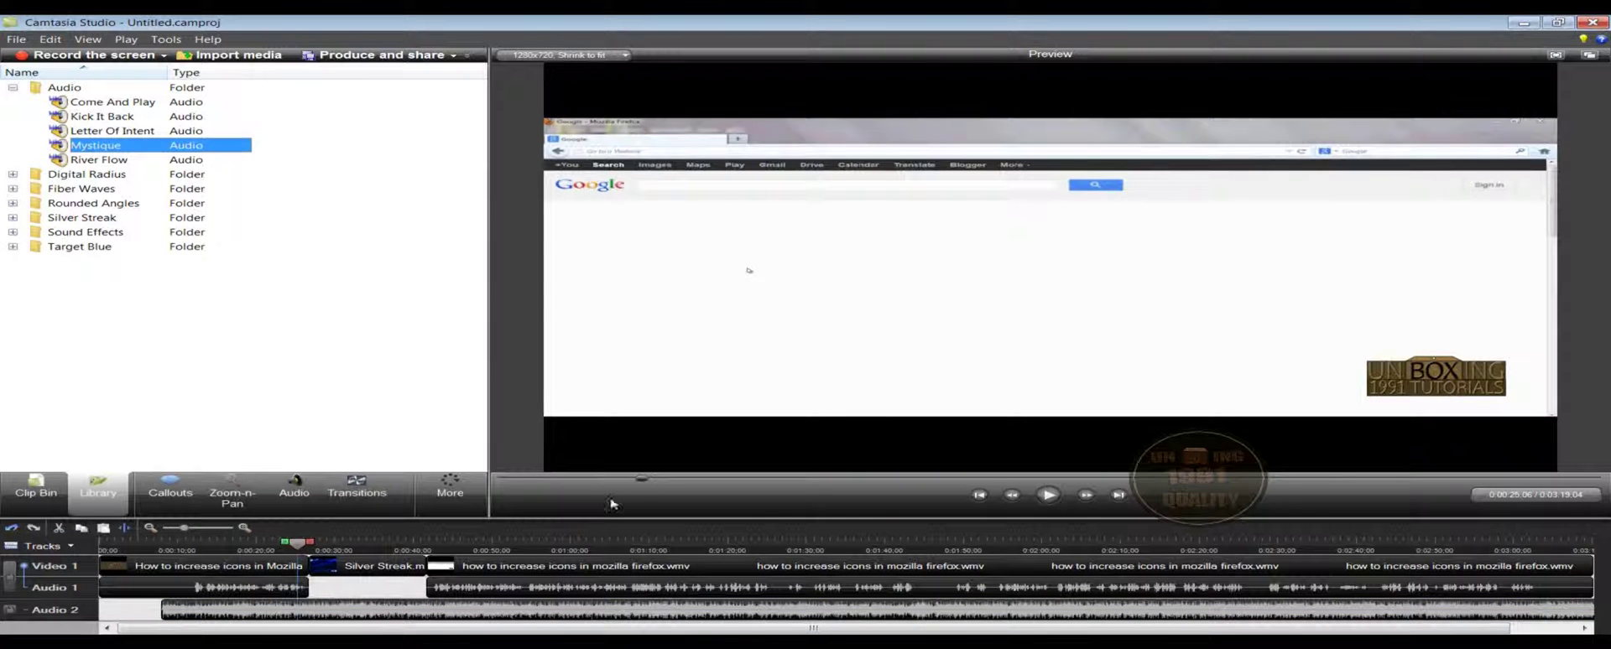
pyautogui.click(1062, 499)
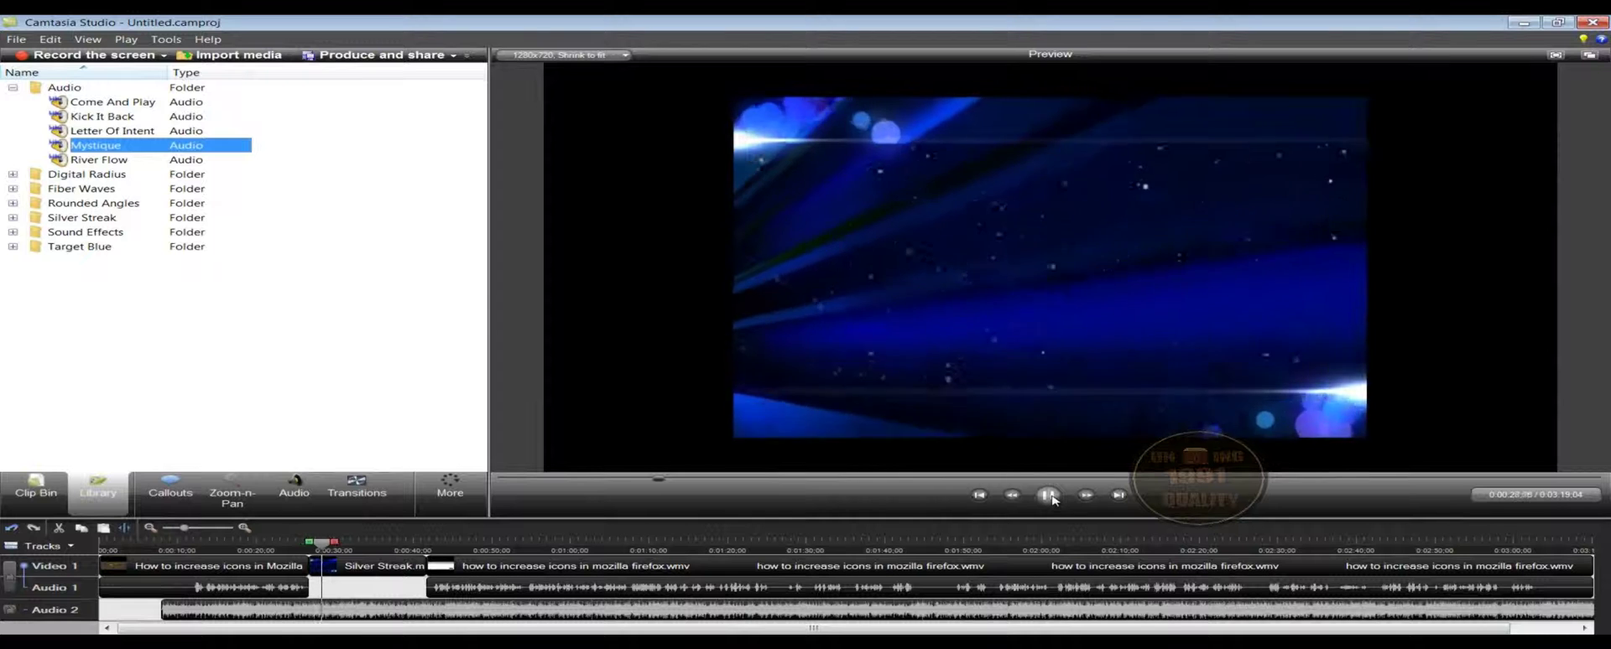
pyautogui.click(1049, 495)
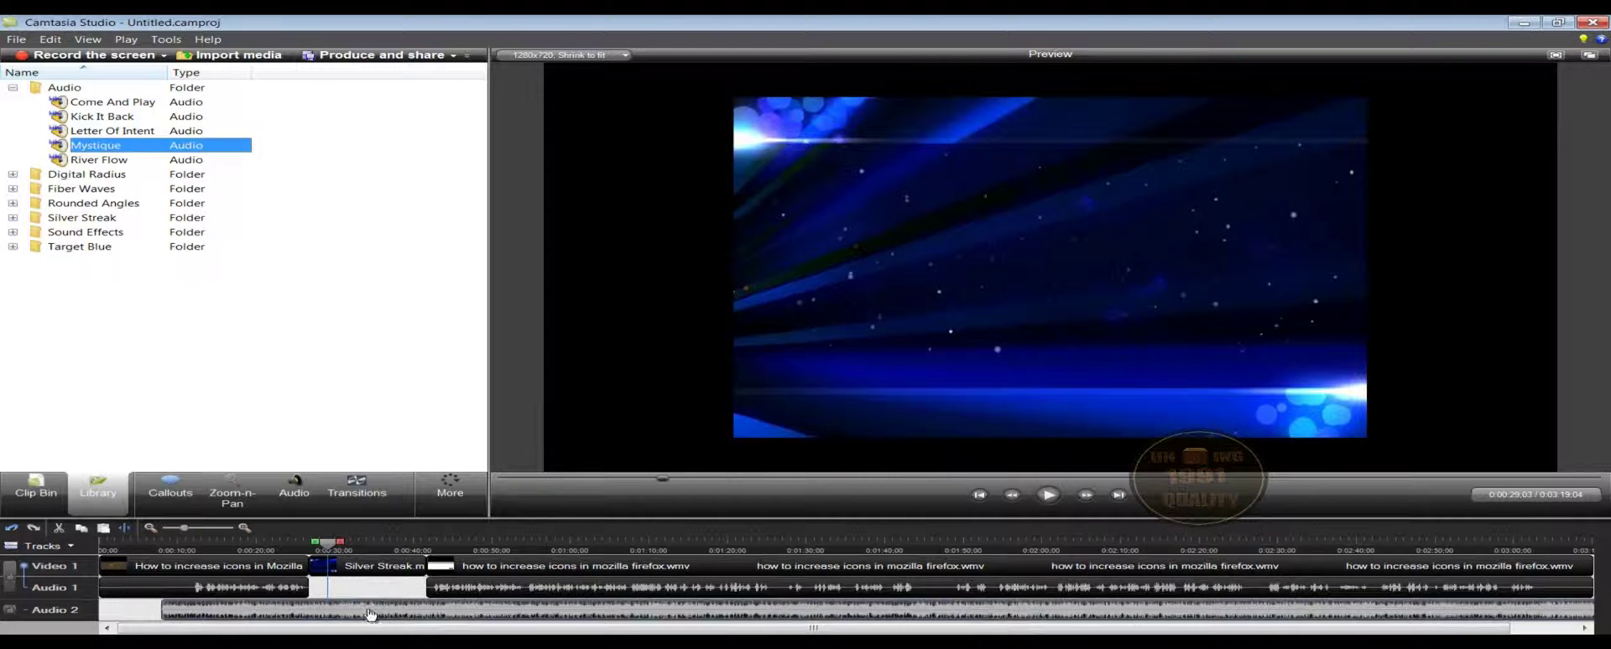
# Step: Collapse the Library's Audio folder and look through the available callout shapes
pyautogui.doubleClick(46, 91)
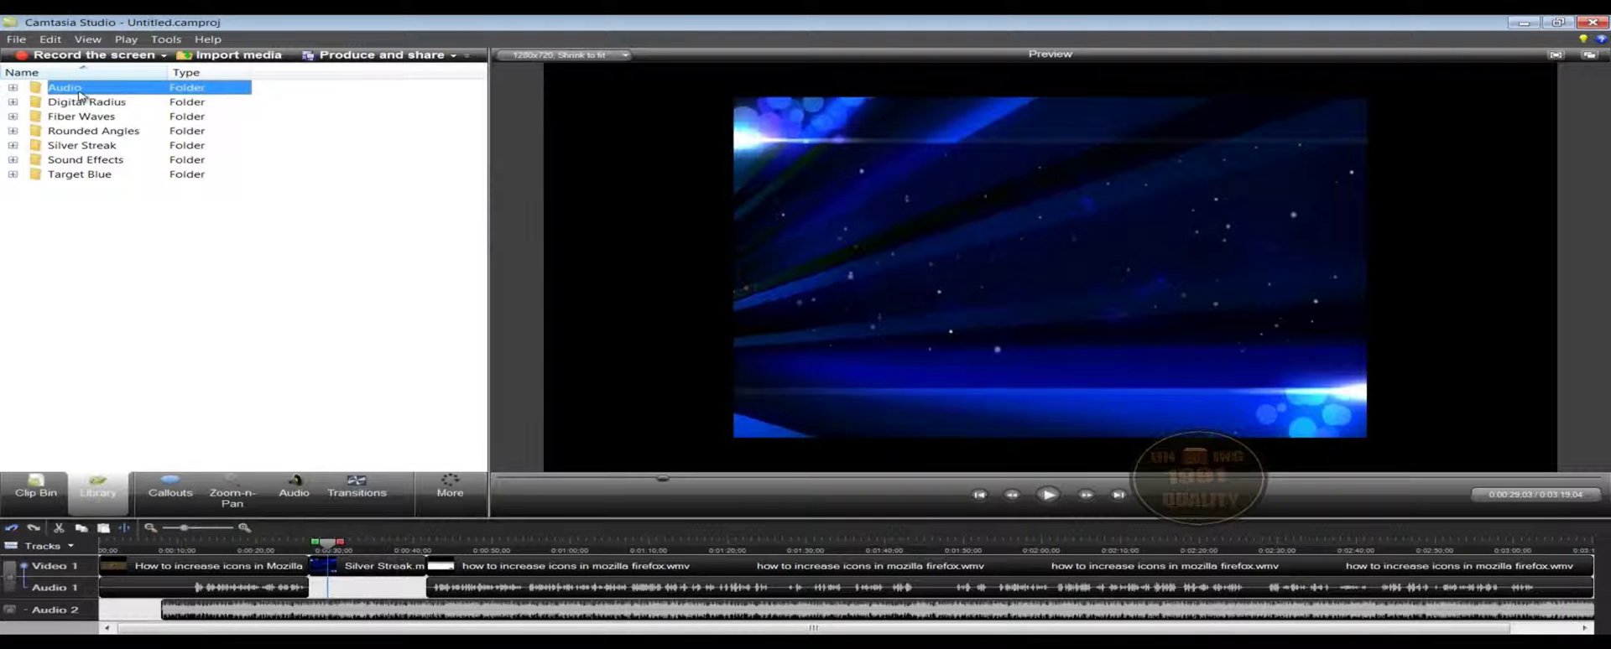
pyautogui.click(67, 287)
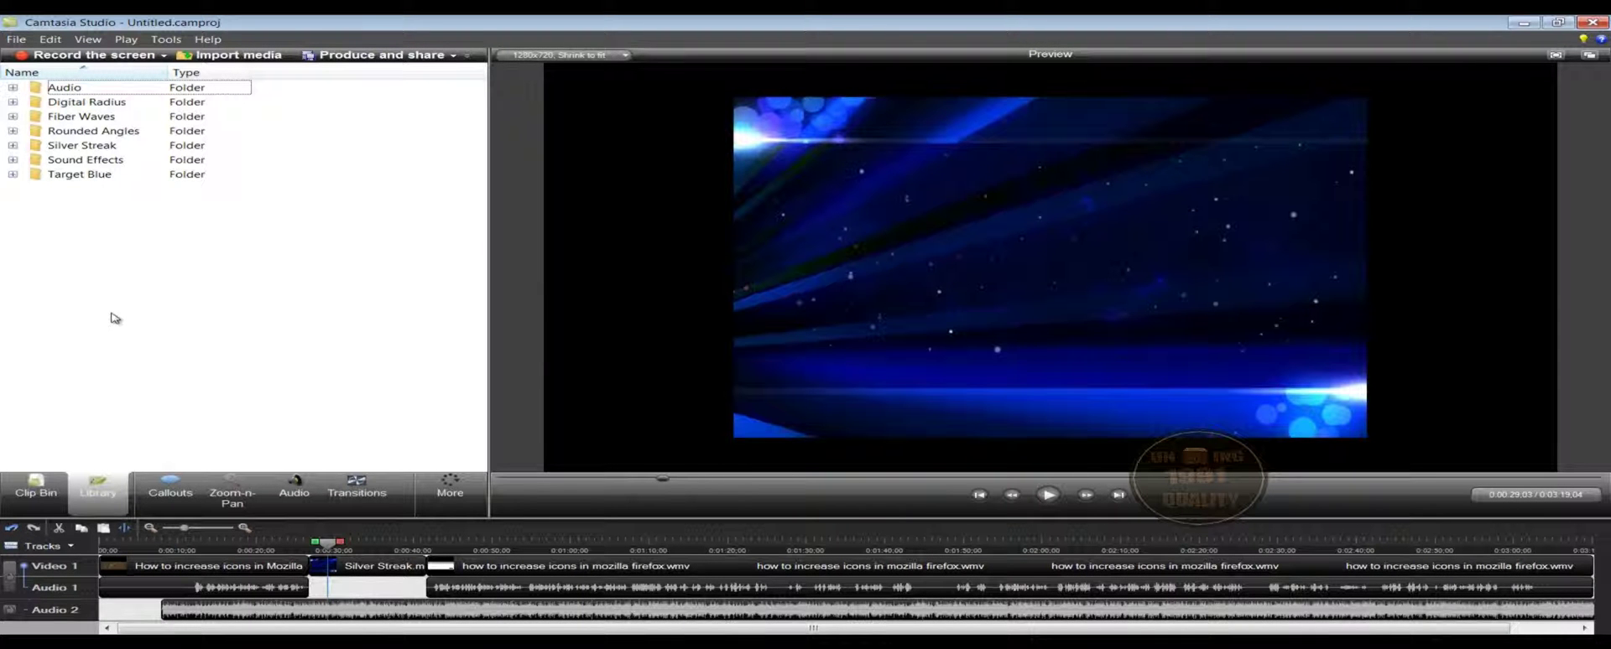
pyautogui.click(169, 496)
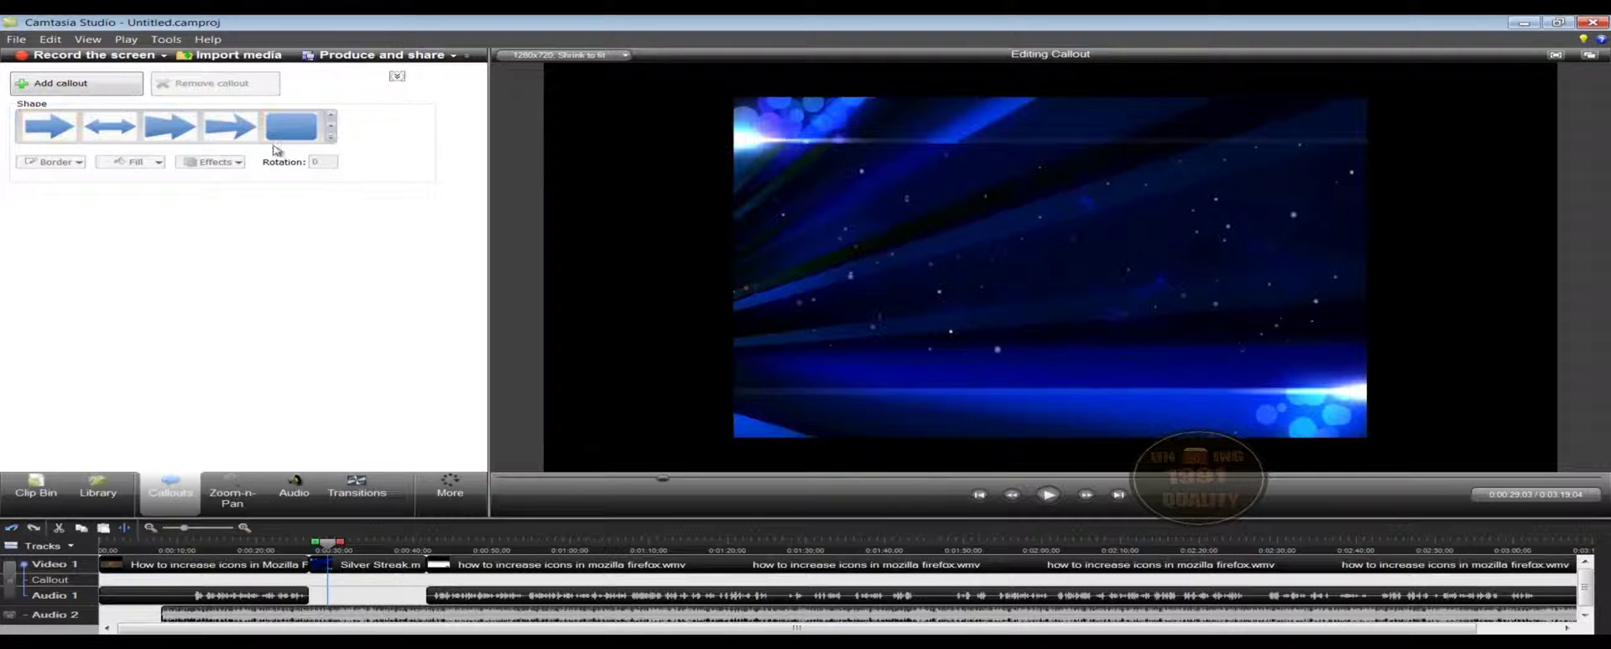
pyautogui.click(332, 140)
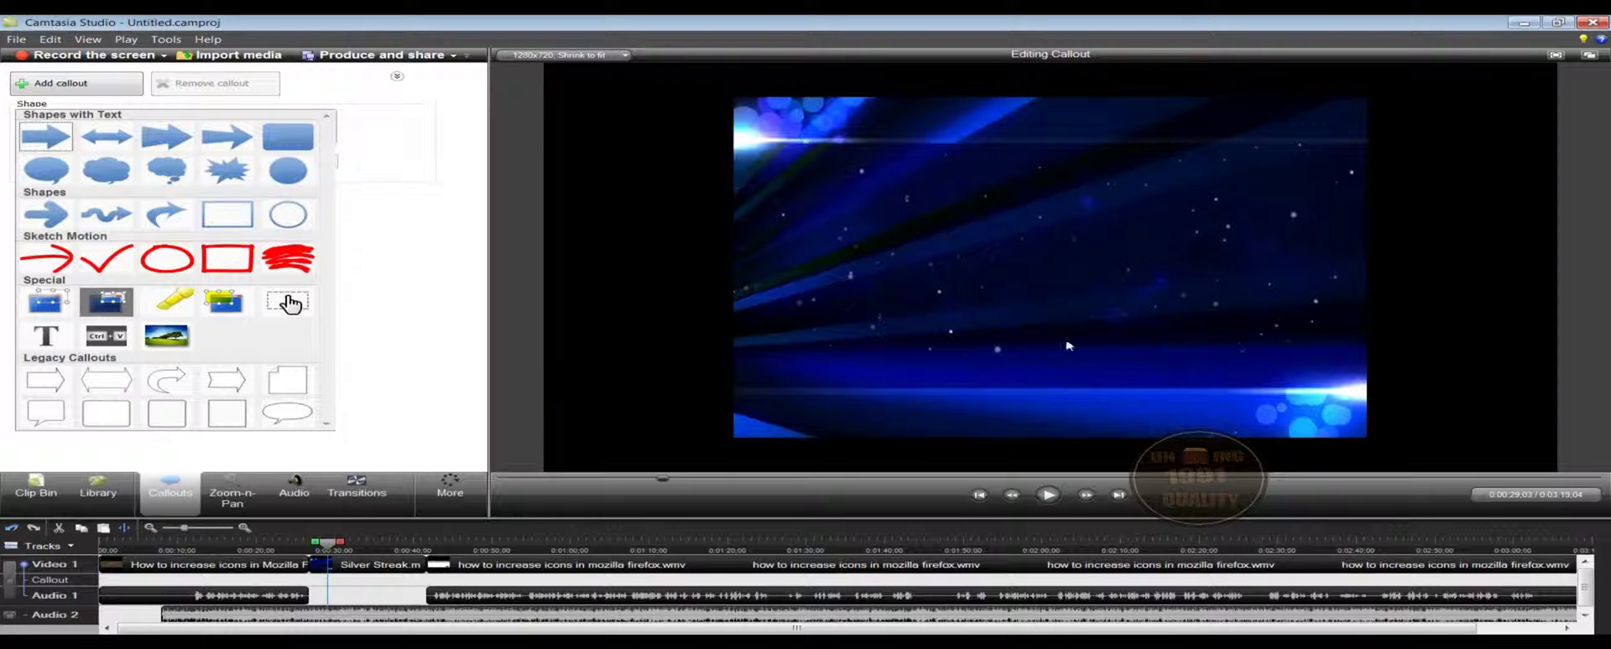
pyautogui.click(431, 207)
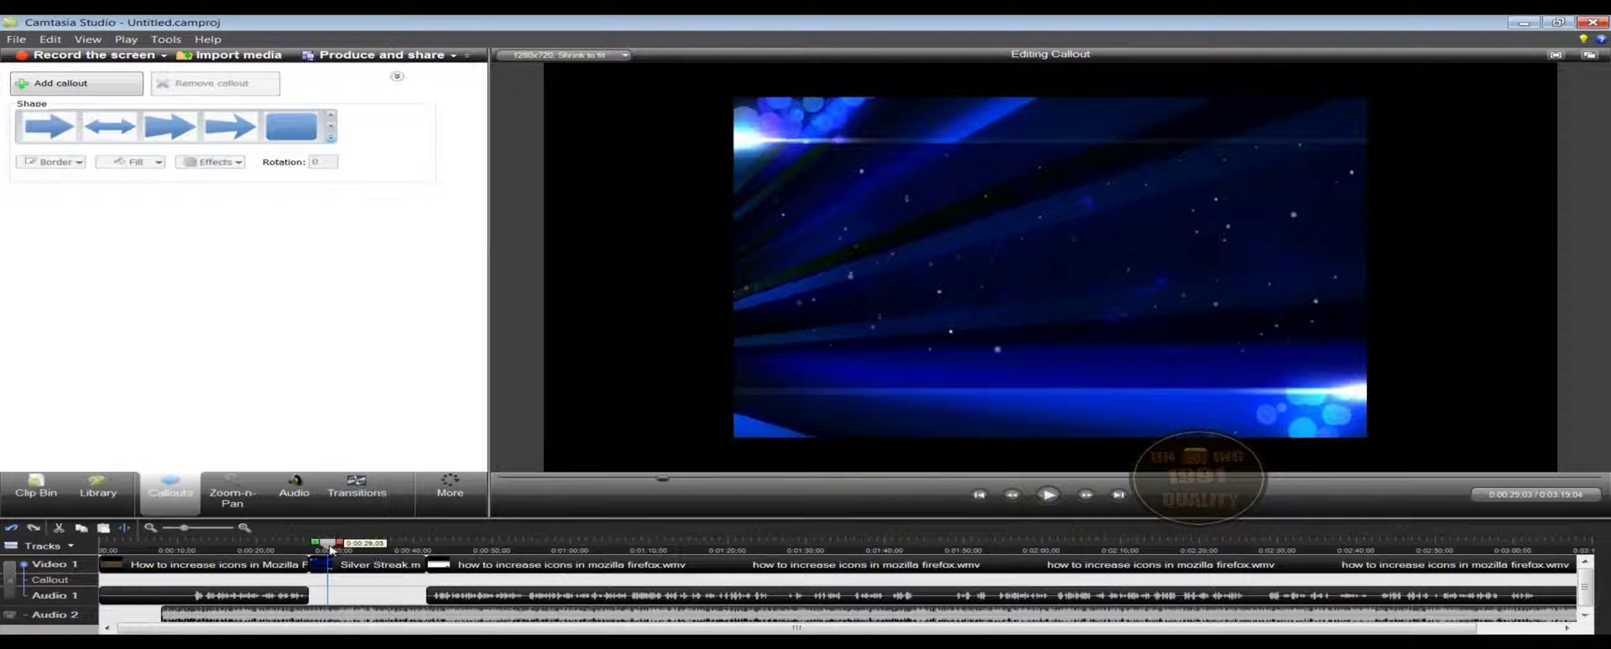
# Step: Add a Wide Arrow callout at about 0:00:18 on the timeline and place it over the upper part of the Google page
pyautogui.moveTo(327, 545); pyautogui.dragTo(294, 547)
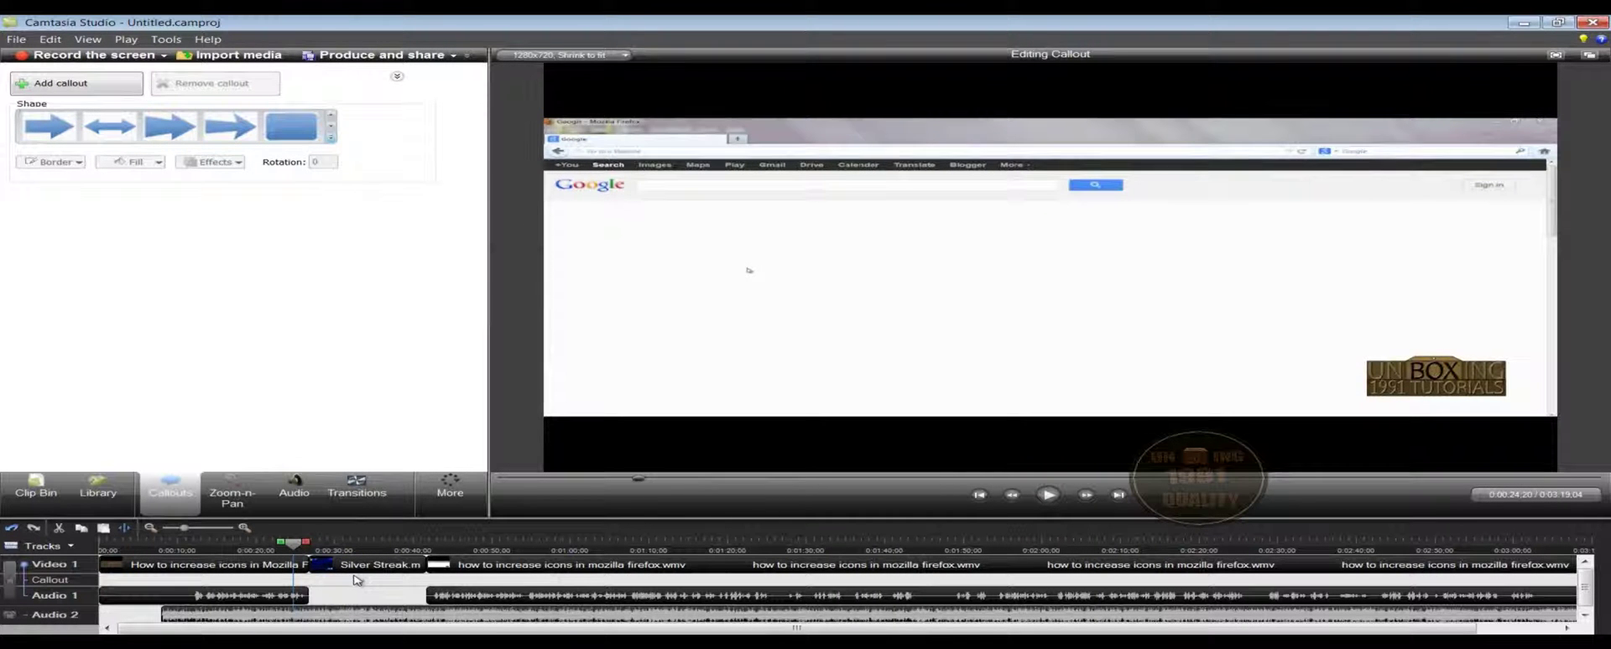
pyautogui.moveTo(294, 543); pyautogui.dragTo(262, 547)
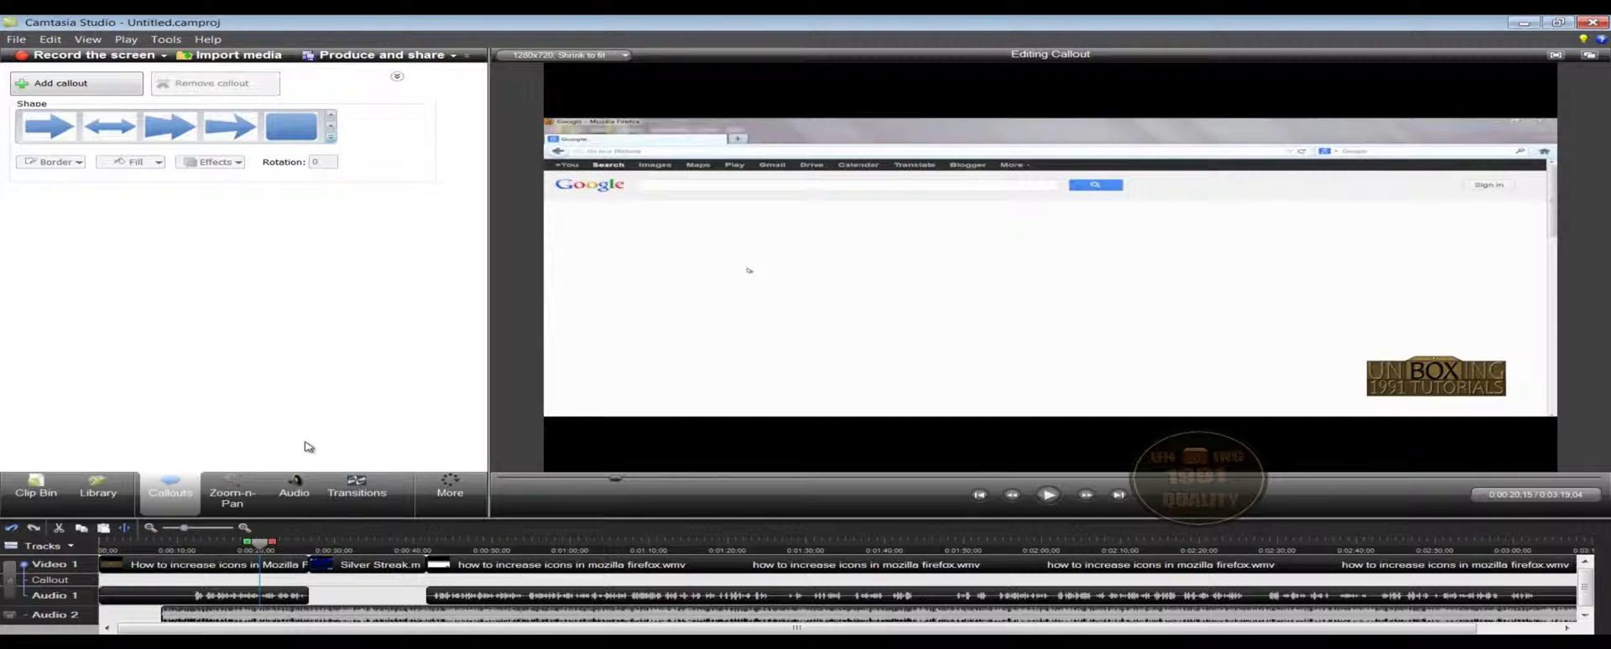
pyautogui.moveTo(388, 544); pyautogui.dragTo(247, 554)
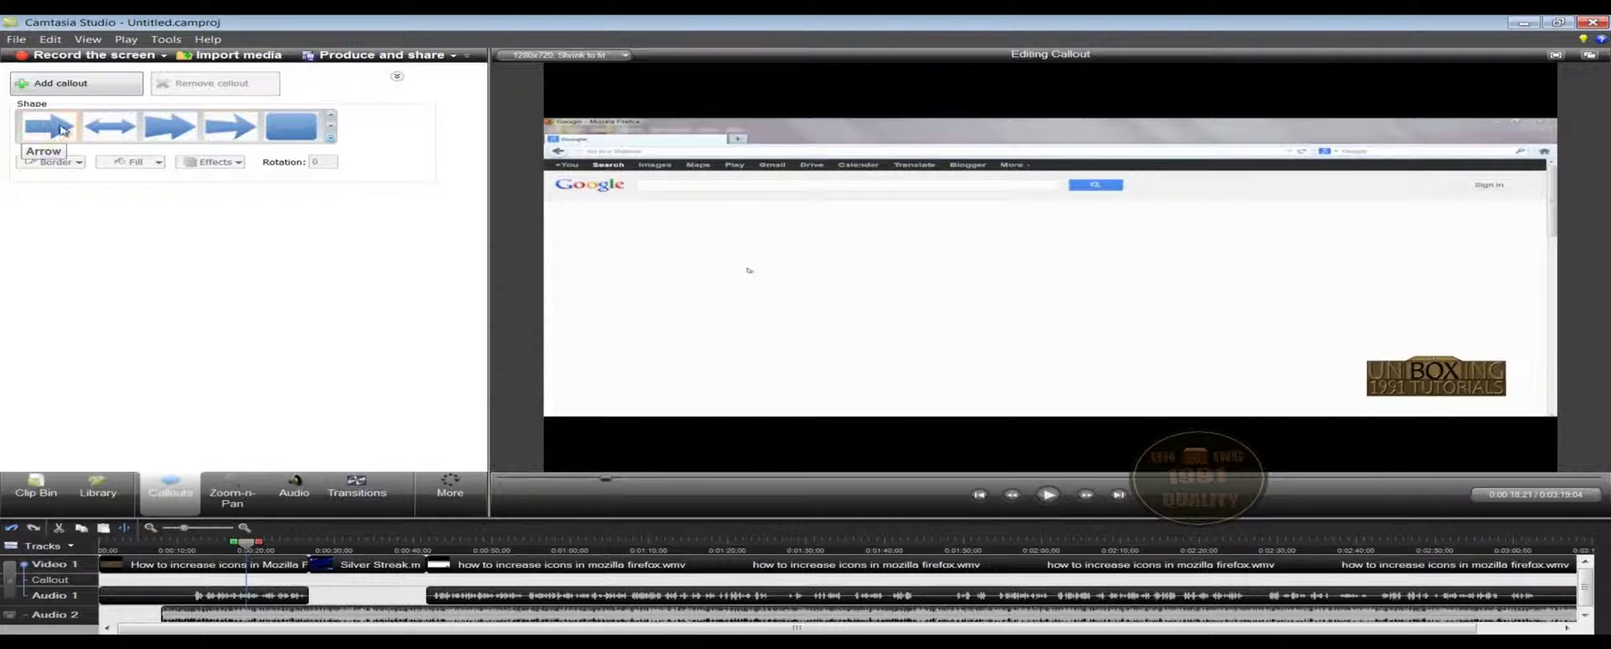
pyautogui.click(331, 137)
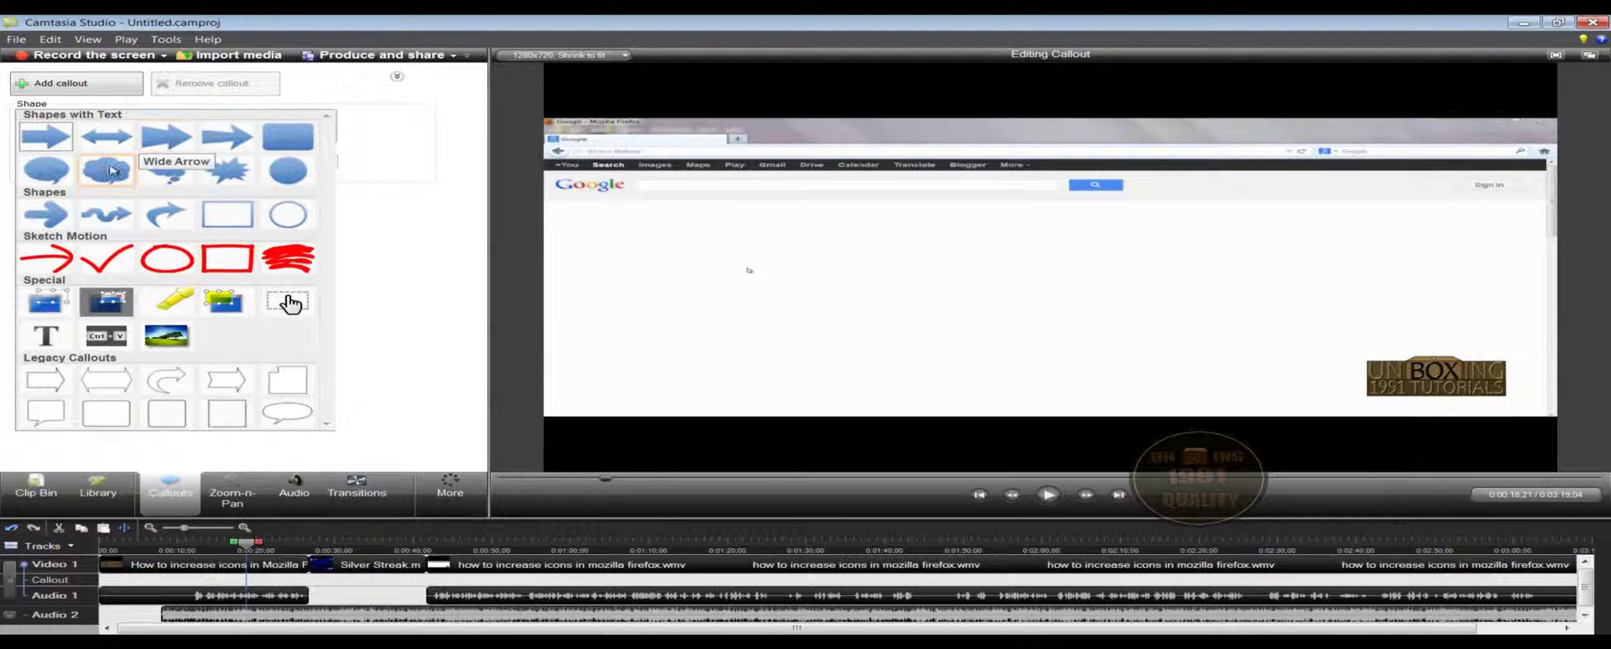
pyautogui.click(169, 141)
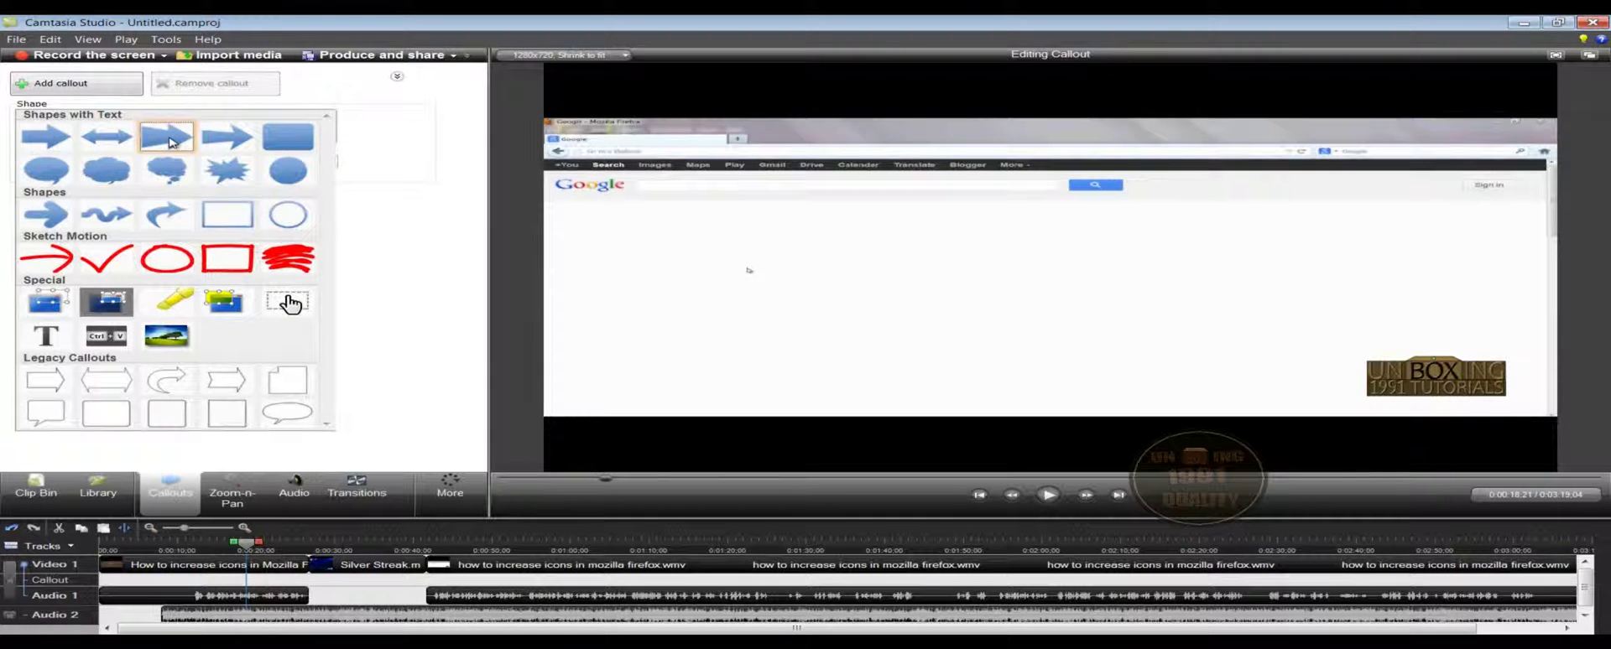
pyautogui.moveTo(690, 140); pyautogui.dragTo(888, 218)
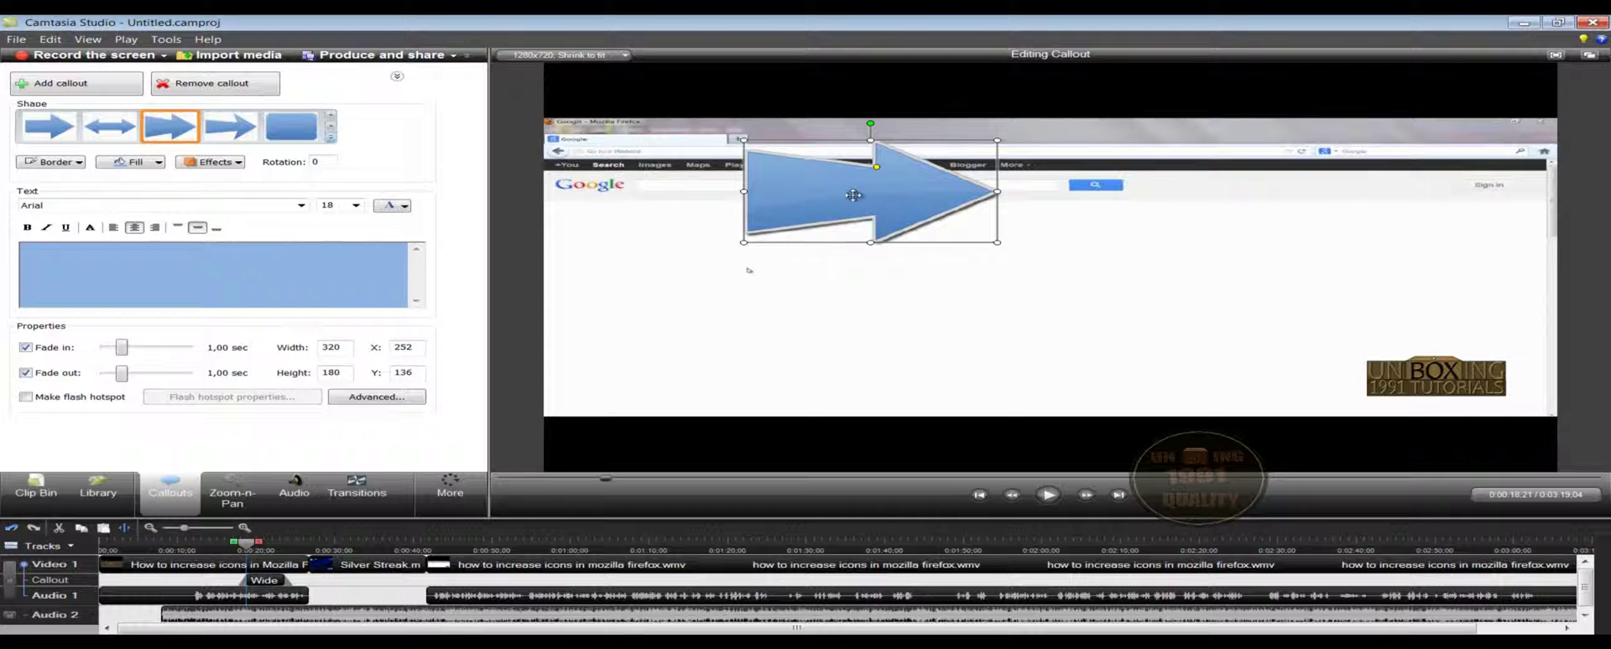
# Step: Shift the arrow callout slightly down and resize it to about 318 wide by 128 high
pyautogui.moveTo(852, 195); pyautogui.dragTo(857, 209)
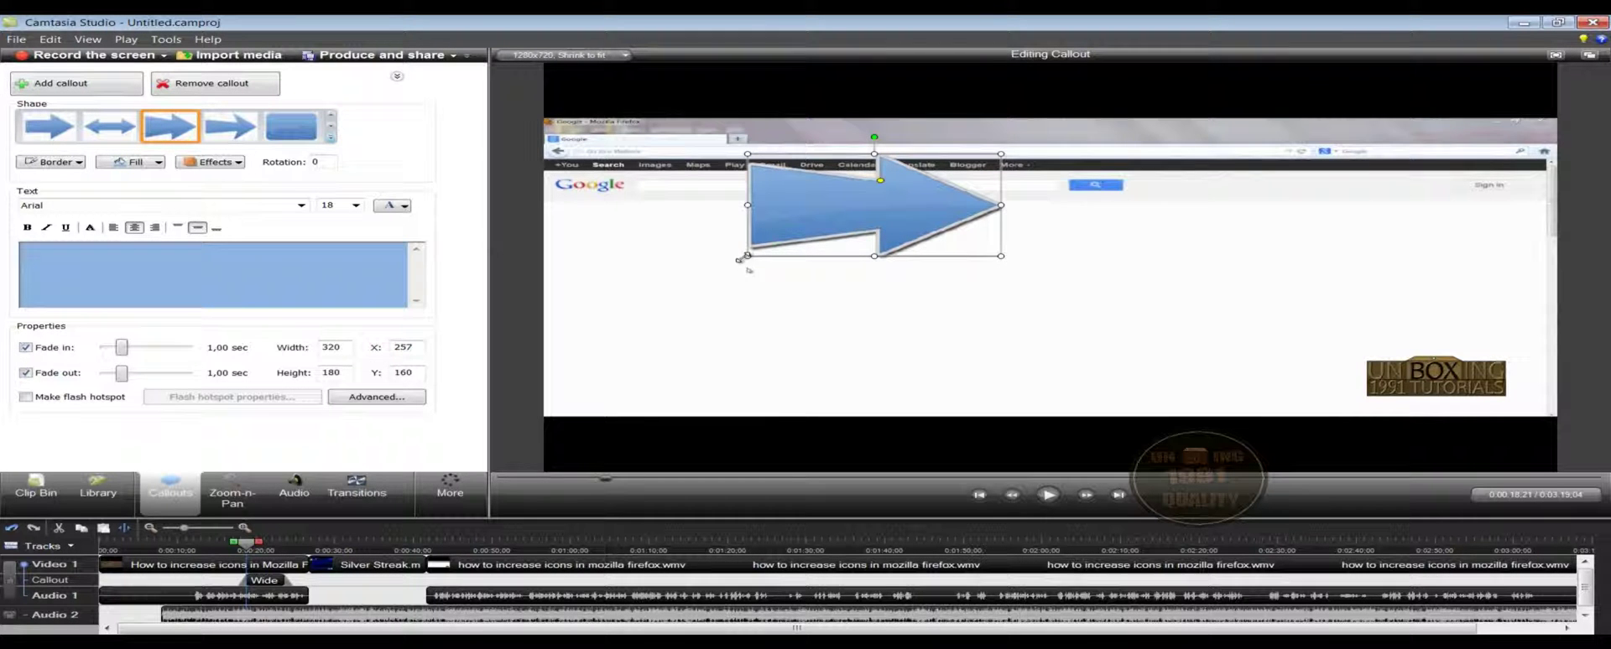
pyautogui.moveTo(744, 259); pyautogui.dragTo(640, 348)
pyautogui.moveTo(728, 282)
pyautogui.mouseDown()
pyautogui.moveTo(856, 216)
pyautogui.moveTo(629, 373)
pyautogui.moveTo(730, 280)
pyautogui.moveTo(827, 244)
pyautogui.moveTo(707, 335)
pyautogui.moveTo(842, 231)
pyautogui.moveTo(964, 167)
pyautogui.moveTo(715, 290)
pyautogui.moveTo(744, 252)
pyautogui.moveTo(749, 270)
pyautogui.mouseUp()
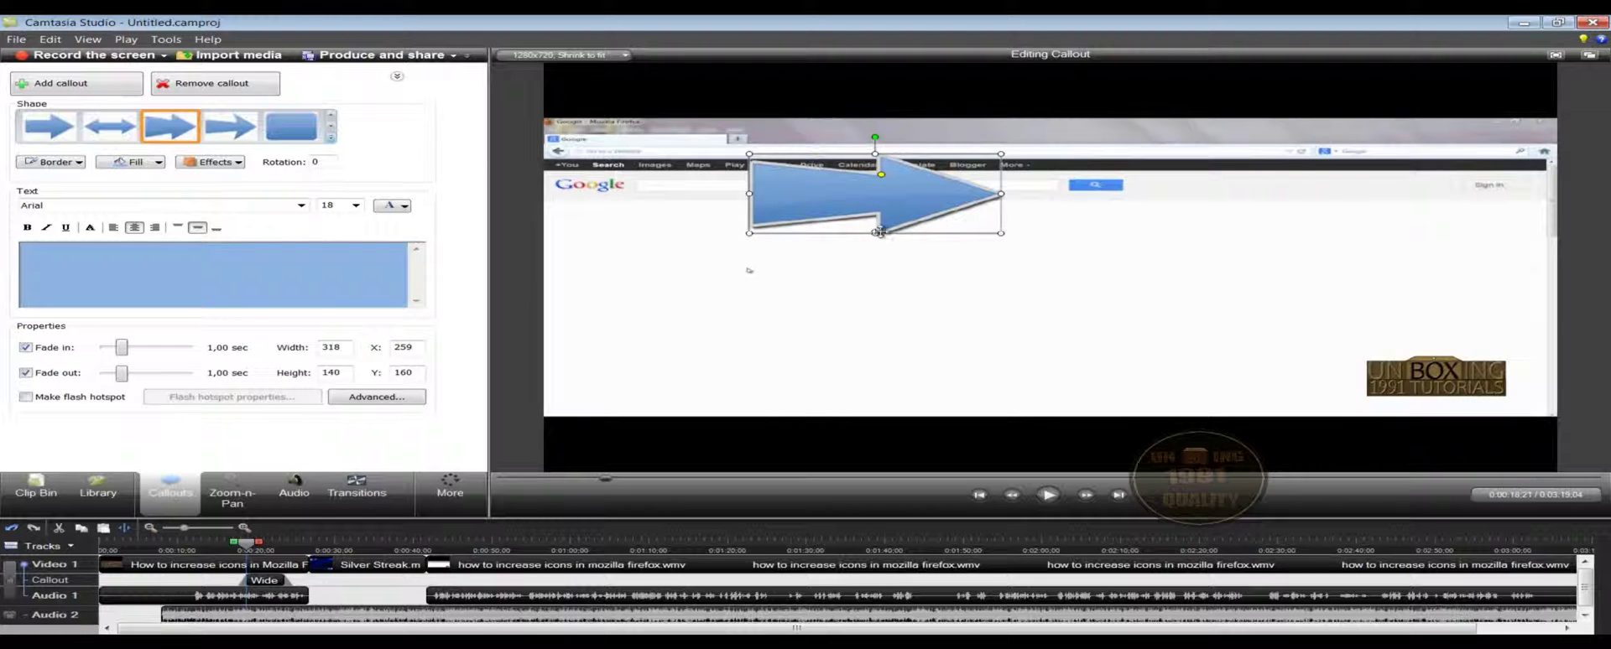
pyautogui.moveTo(875, 233)
pyautogui.mouseDown()
pyautogui.moveTo(872, 323)
pyautogui.moveTo(877, 193)
pyautogui.moveTo(890, 226)
pyautogui.mouseUp()
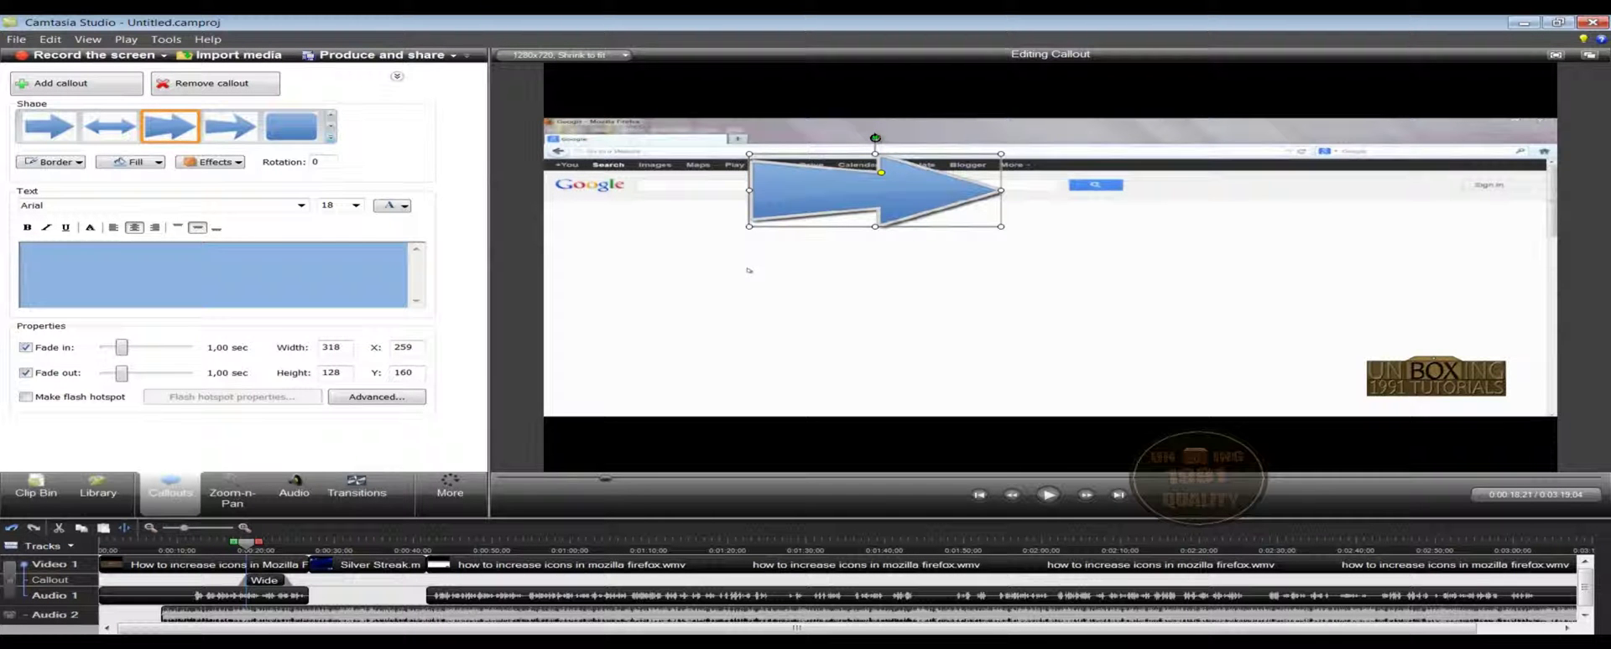
# Step: Rotate the arrow callout to 33, adjust its head proportions, and move it so the tip points at the Google search button
pyautogui.moveTo(875, 136); pyautogui.dragTo(926, 198)
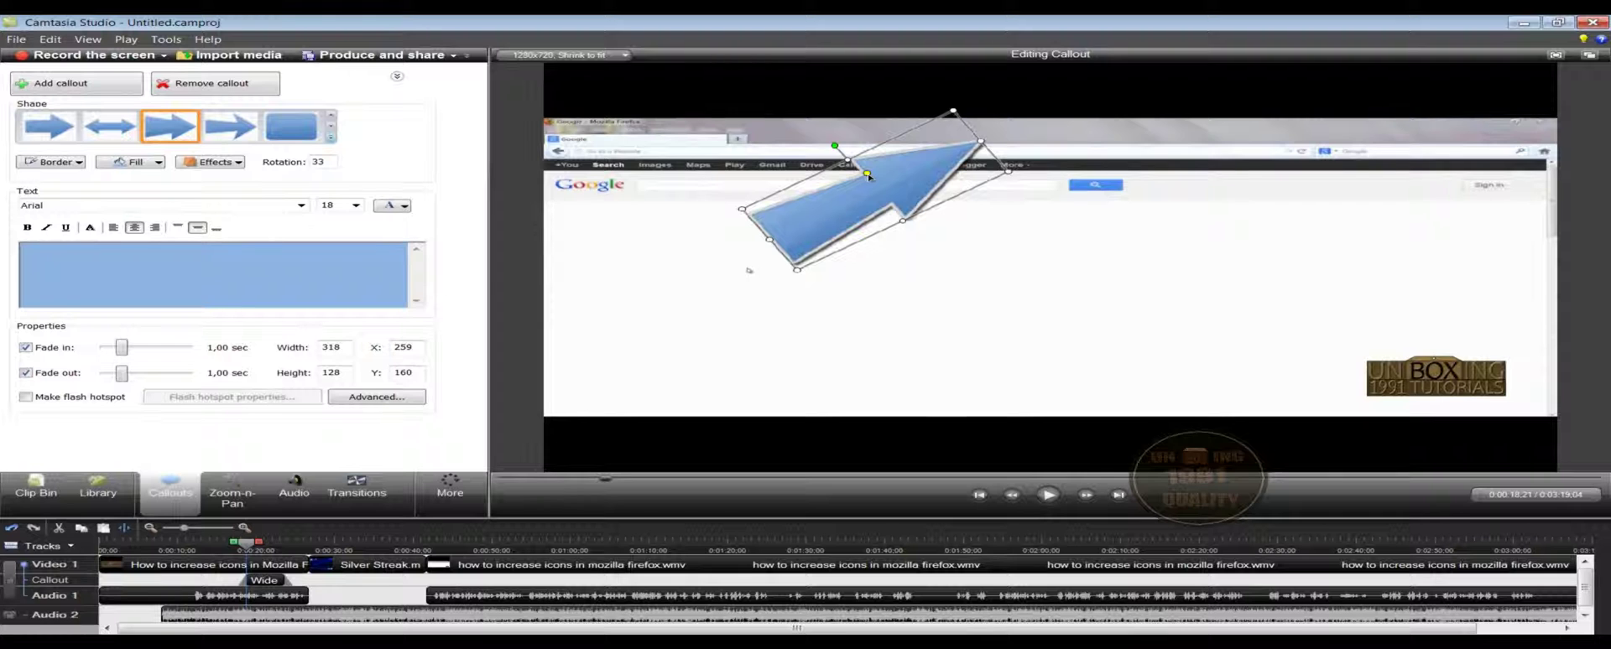
pyautogui.moveTo(869, 176); pyautogui.dragTo(881, 185)
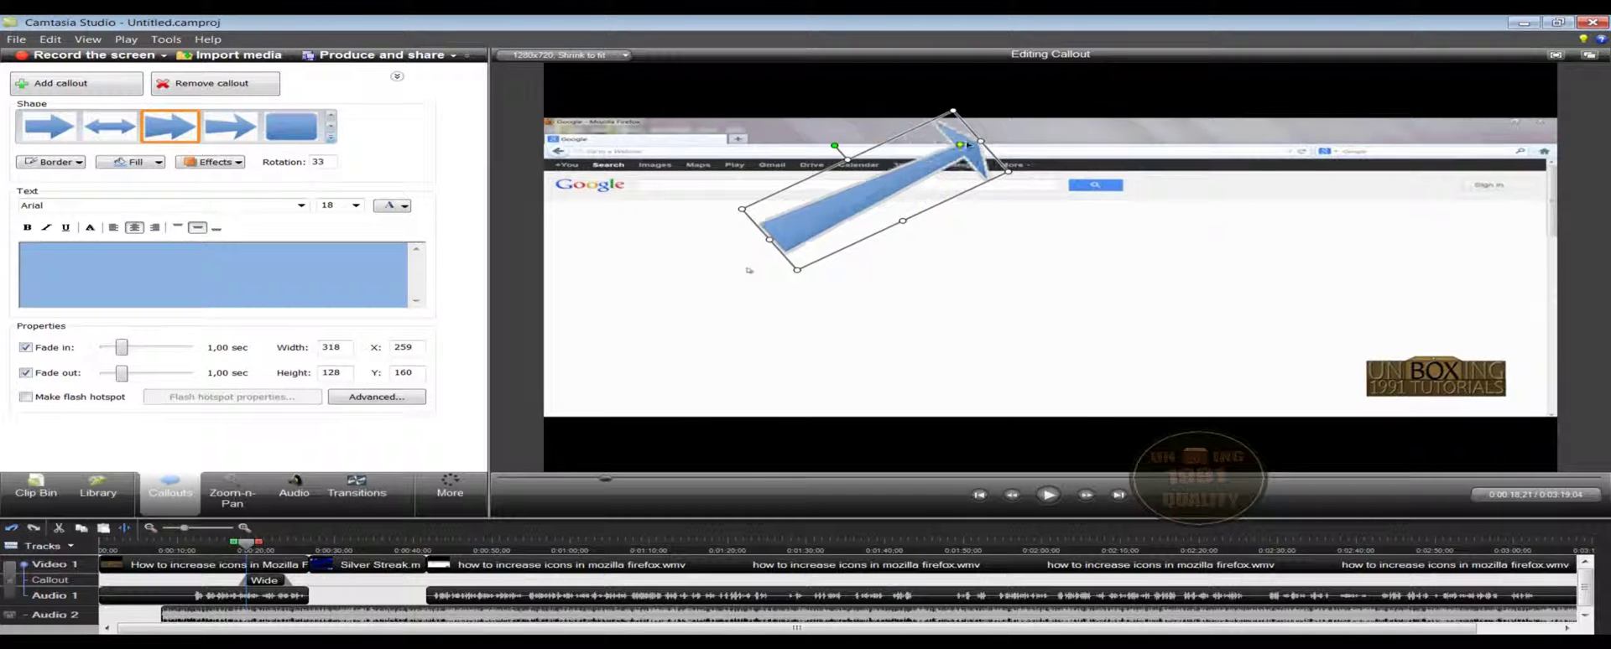
pyautogui.moveTo(851, 173); pyautogui.dragTo(896, 170)
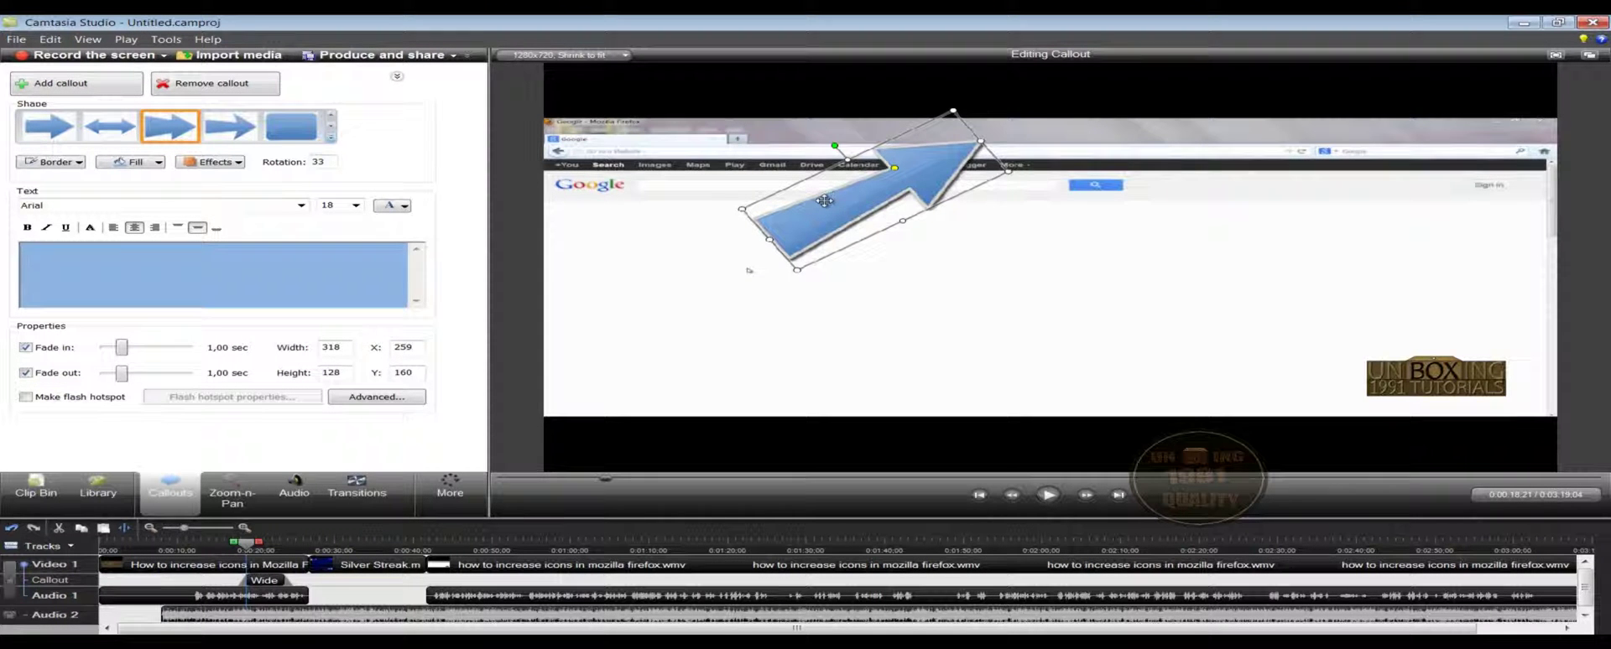
pyautogui.moveTo(825, 200); pyautogui.dragTo(900, 254)
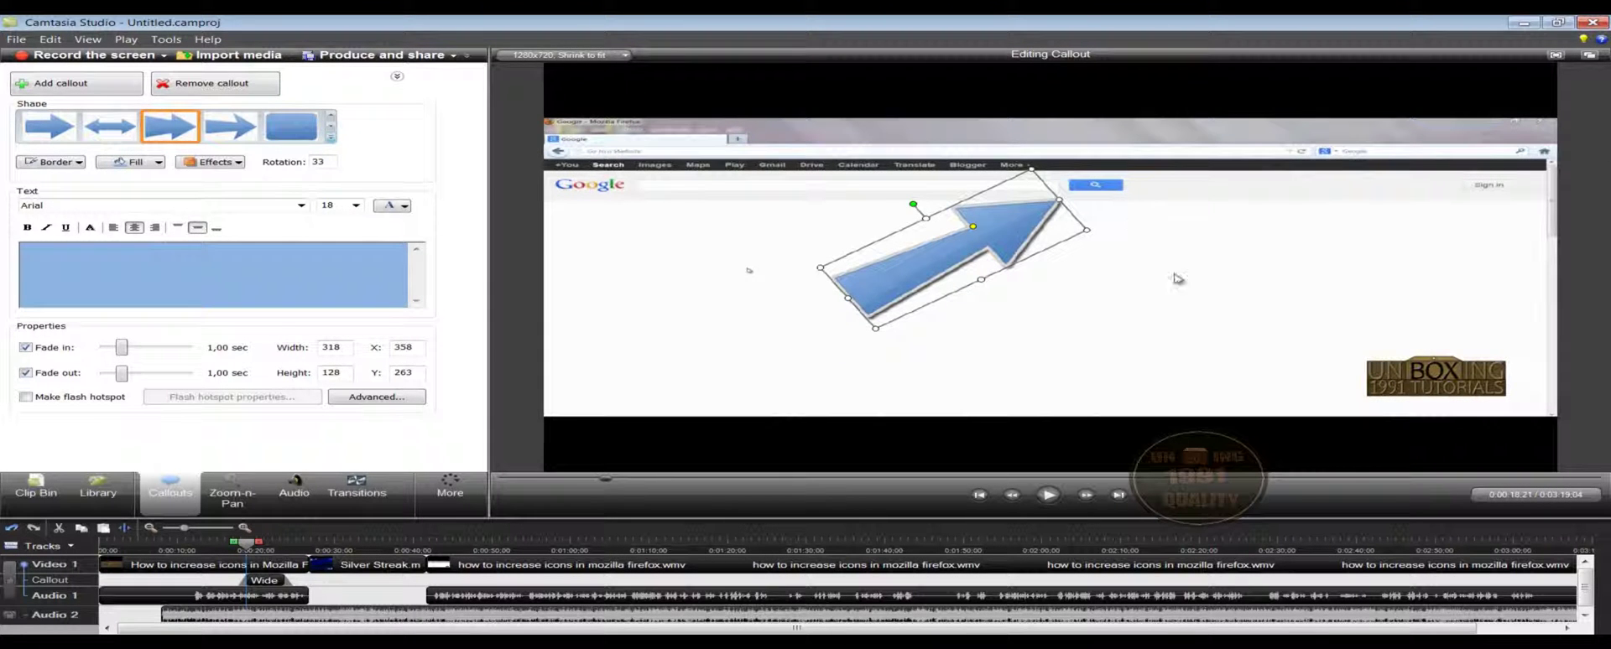
pyautogui.click(1268, 265)
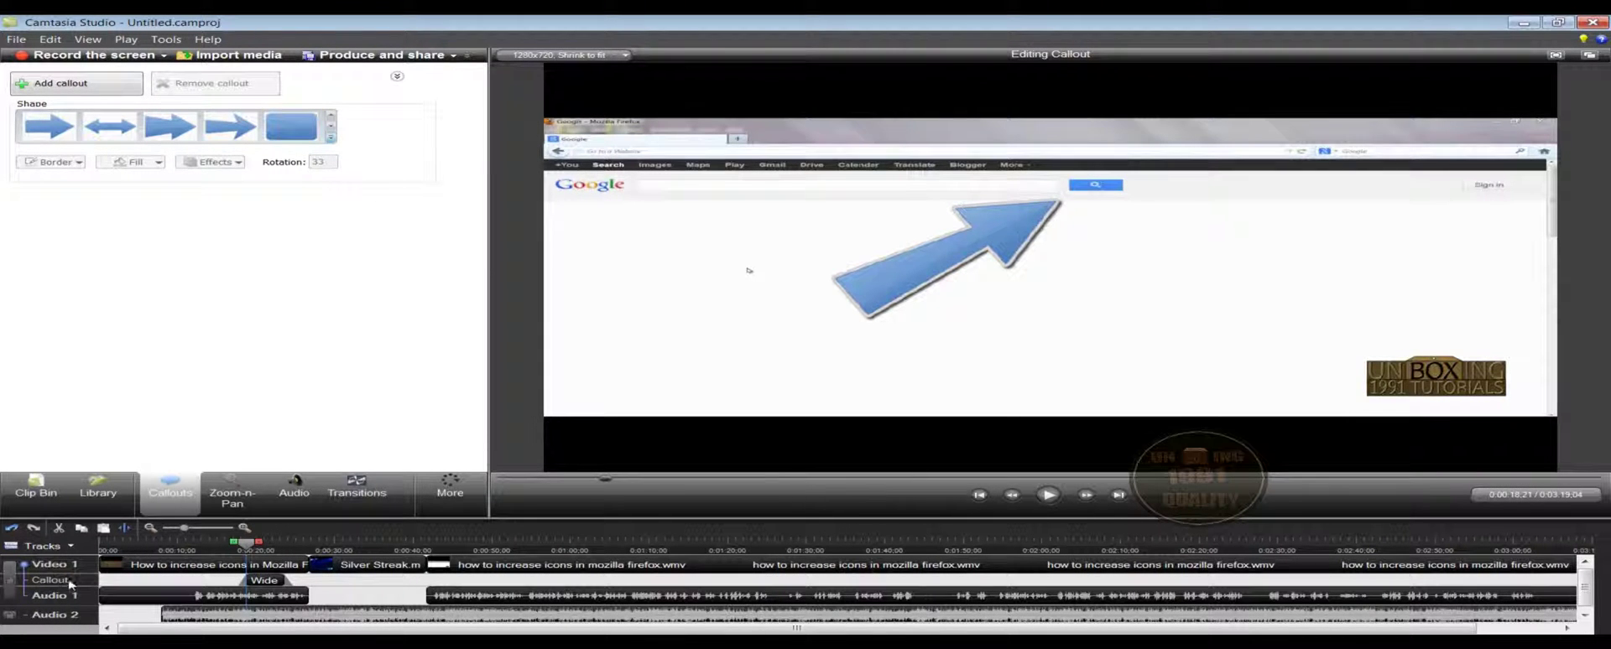
# Step: Give the arrow callout on the Callout track a black border and a light grey fill
pyautogui.click(260, 585)
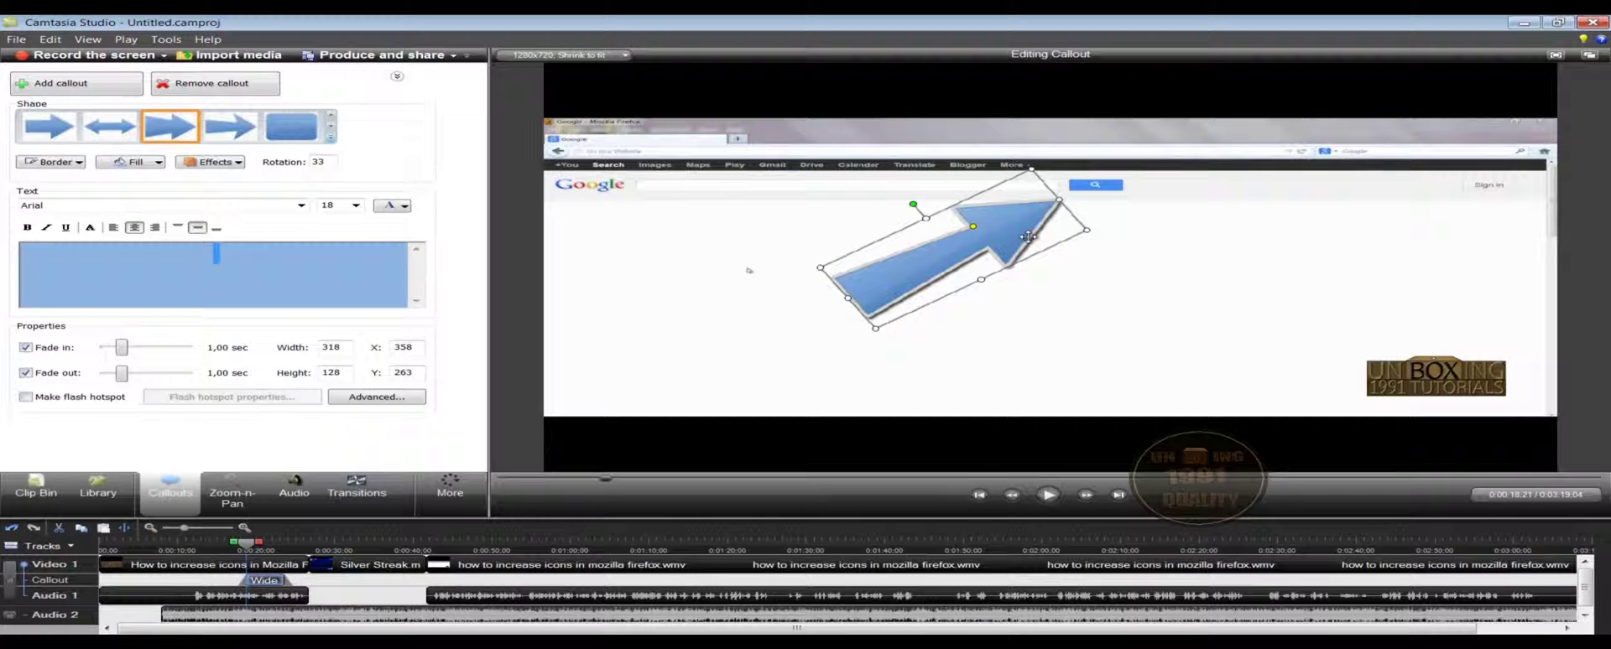
pyautogui.click(1267, 299)
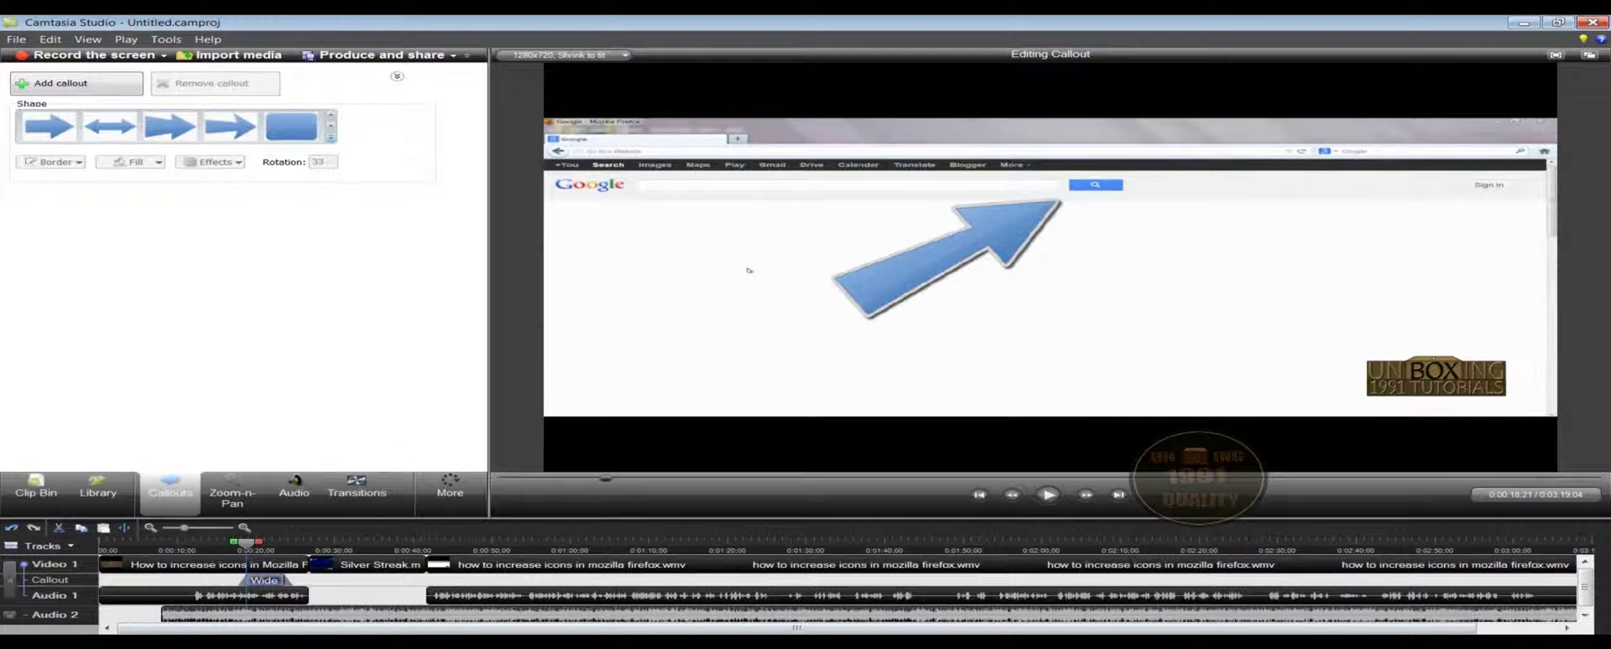
pyautogui.click(267, 583)
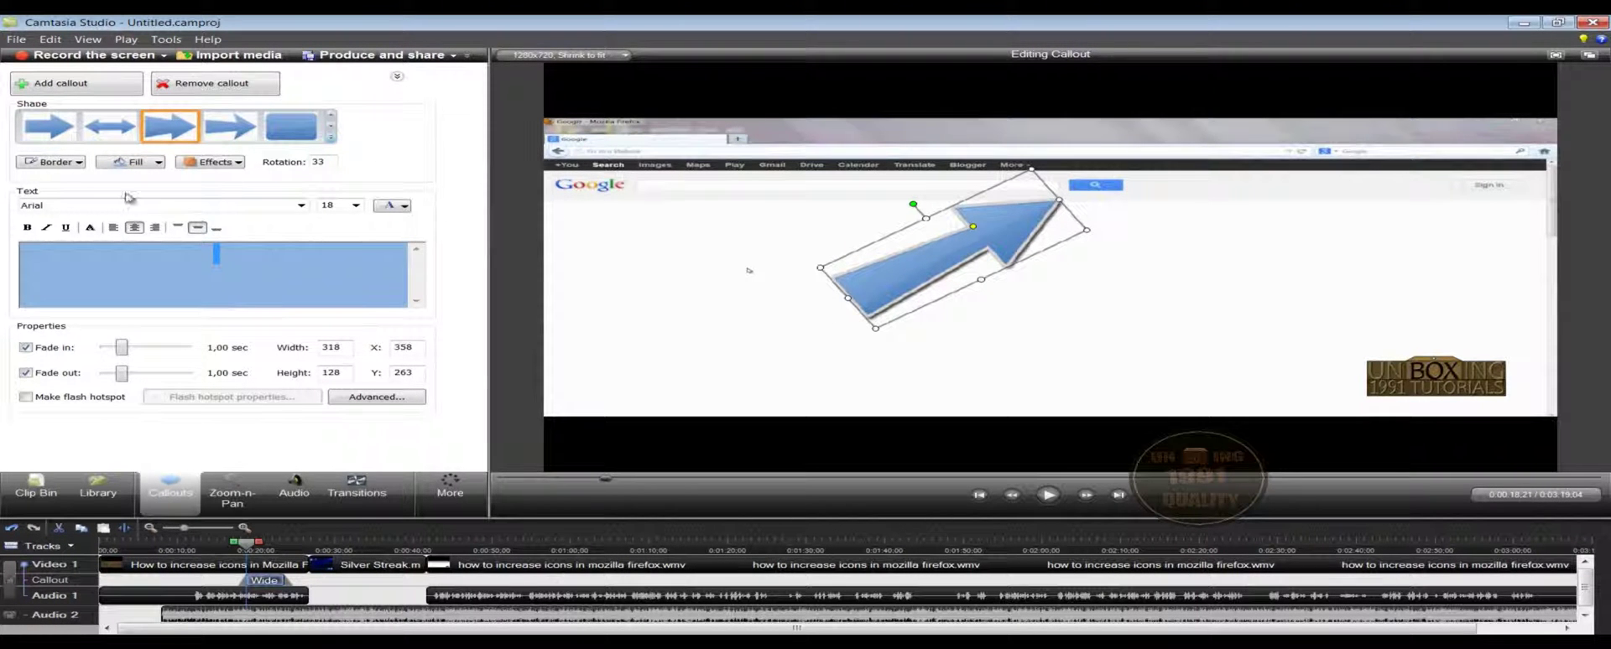
pyautogui.click(81, 165)
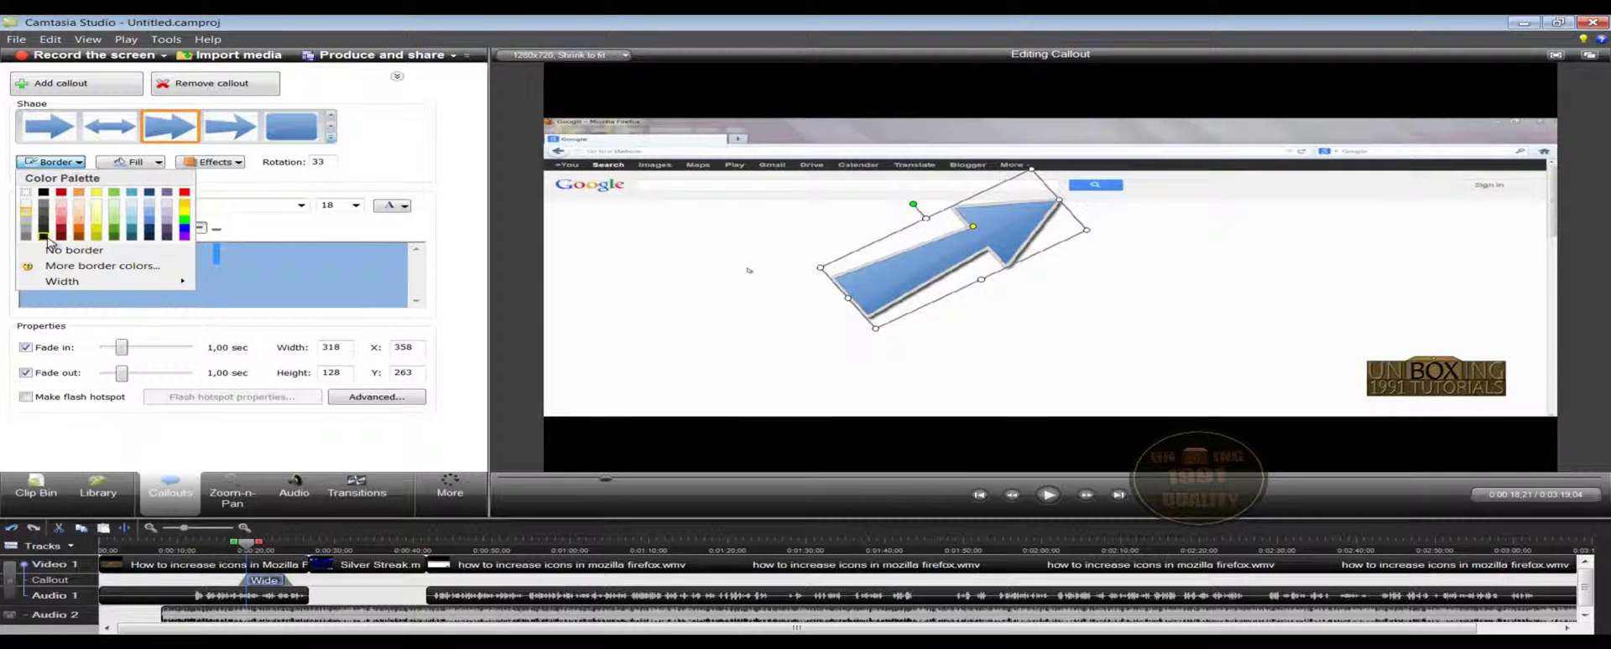
pyautogui.click(44, 238)
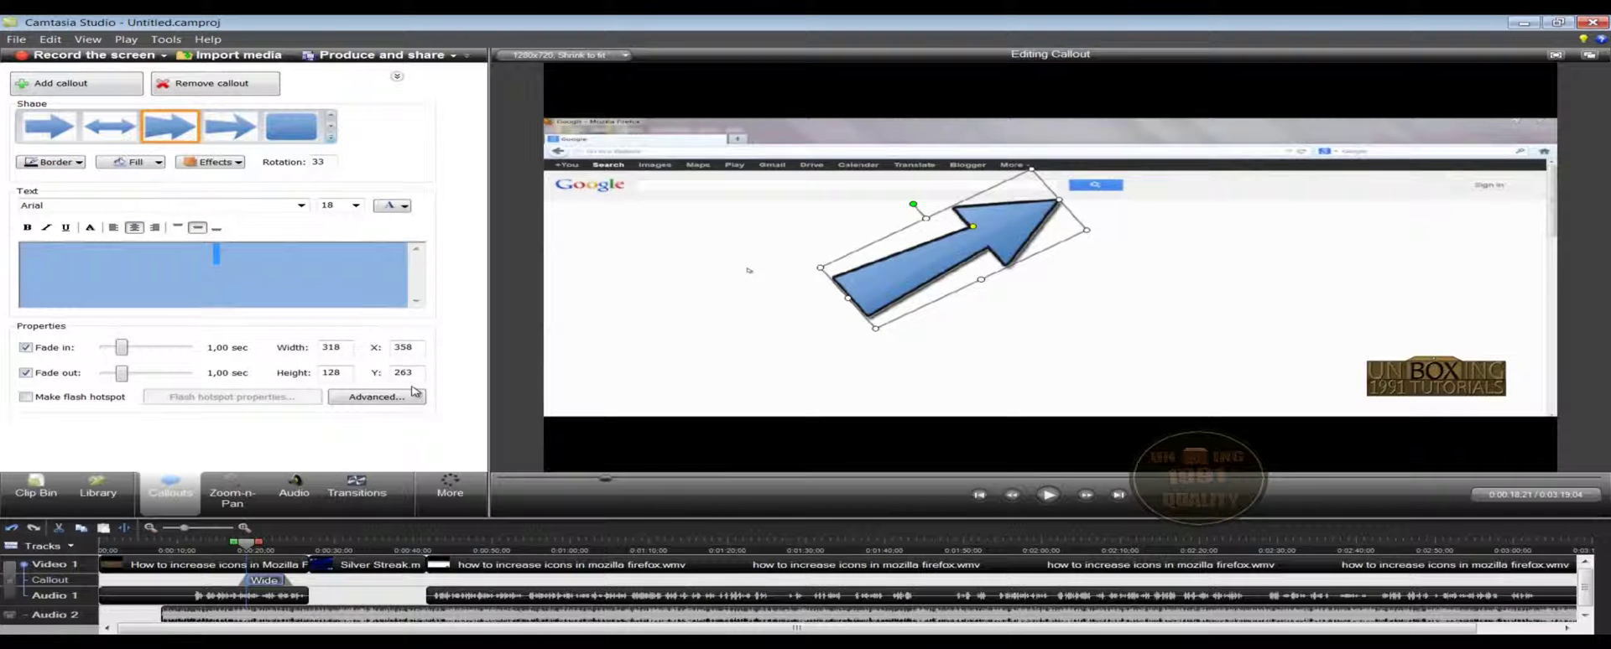
pyautogui.click(125, 162)
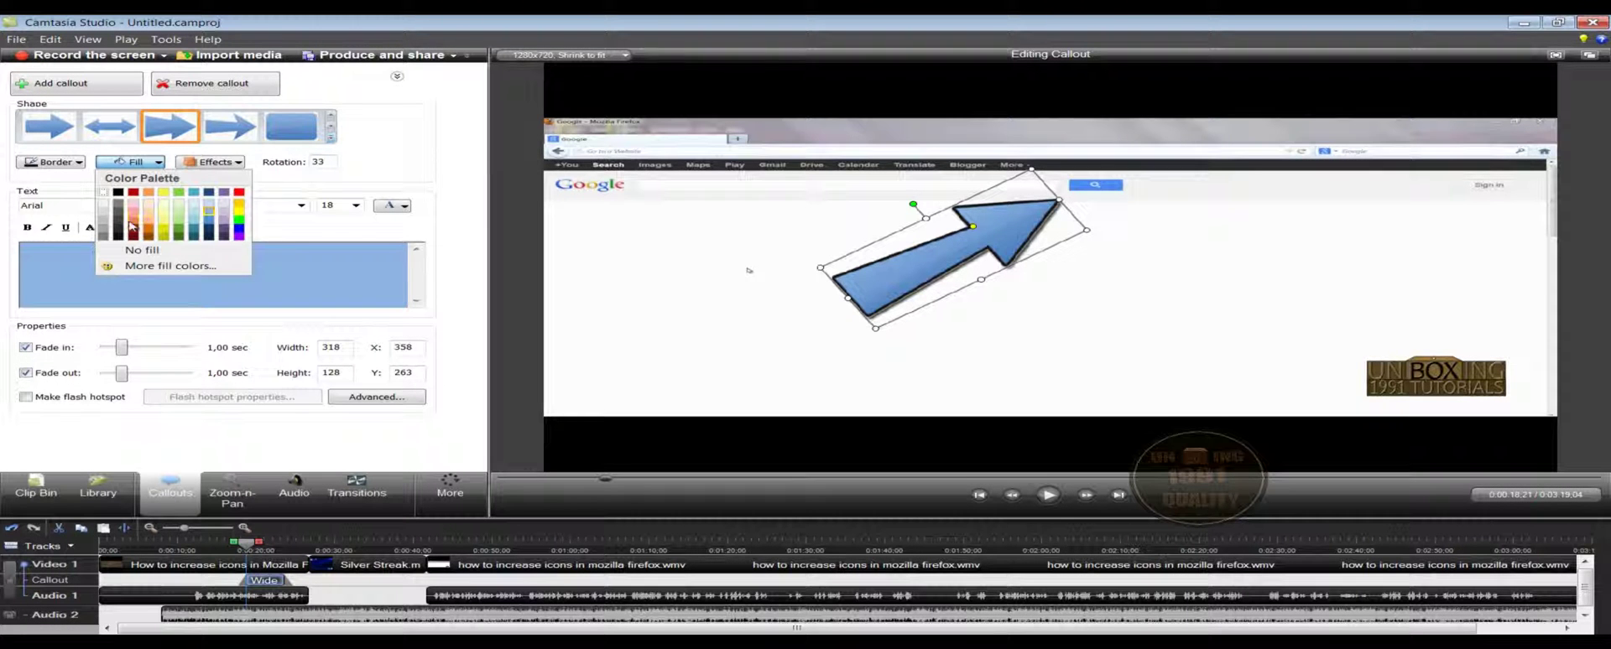
pyautogui.click(103, 210)
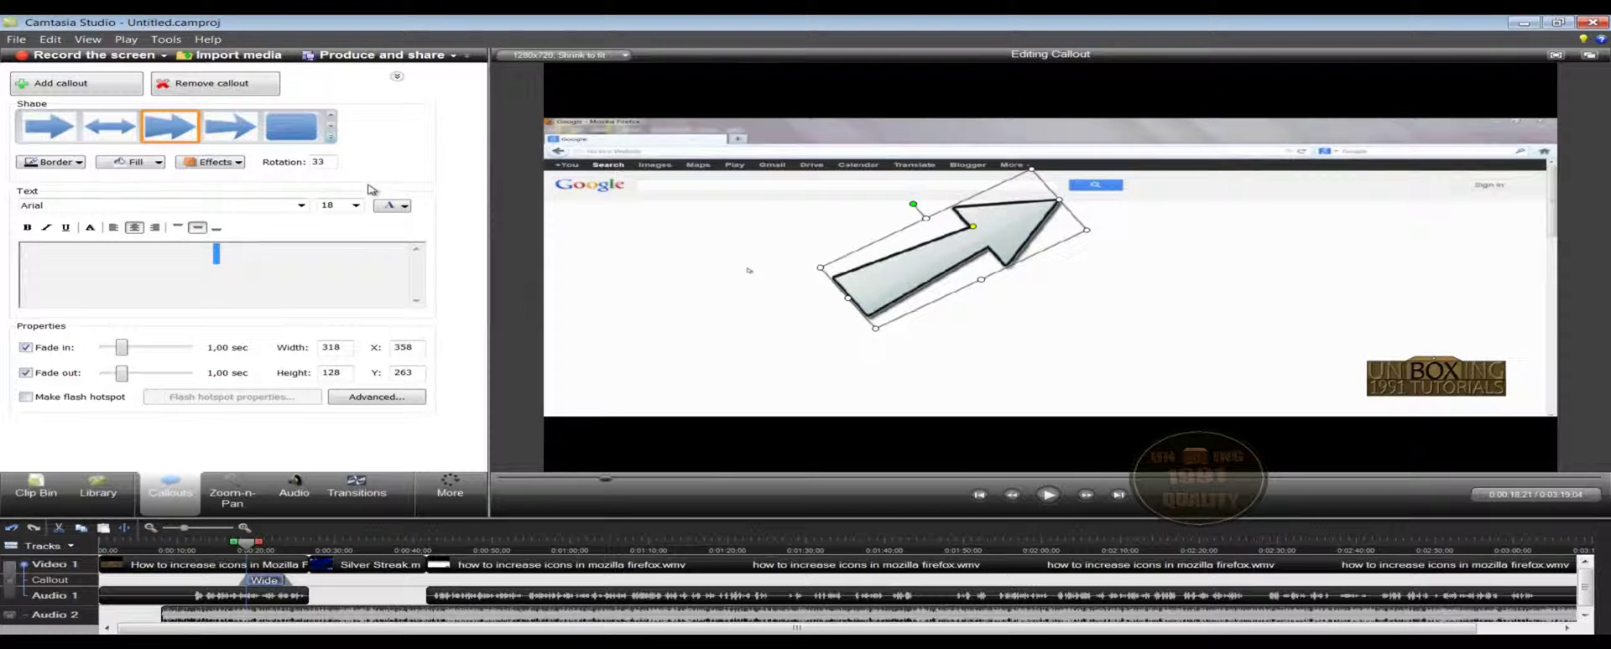
# Step: Apply a bevelled style without a border line to the arrow callout through its Effects options
pyautogui.click(225, 165)
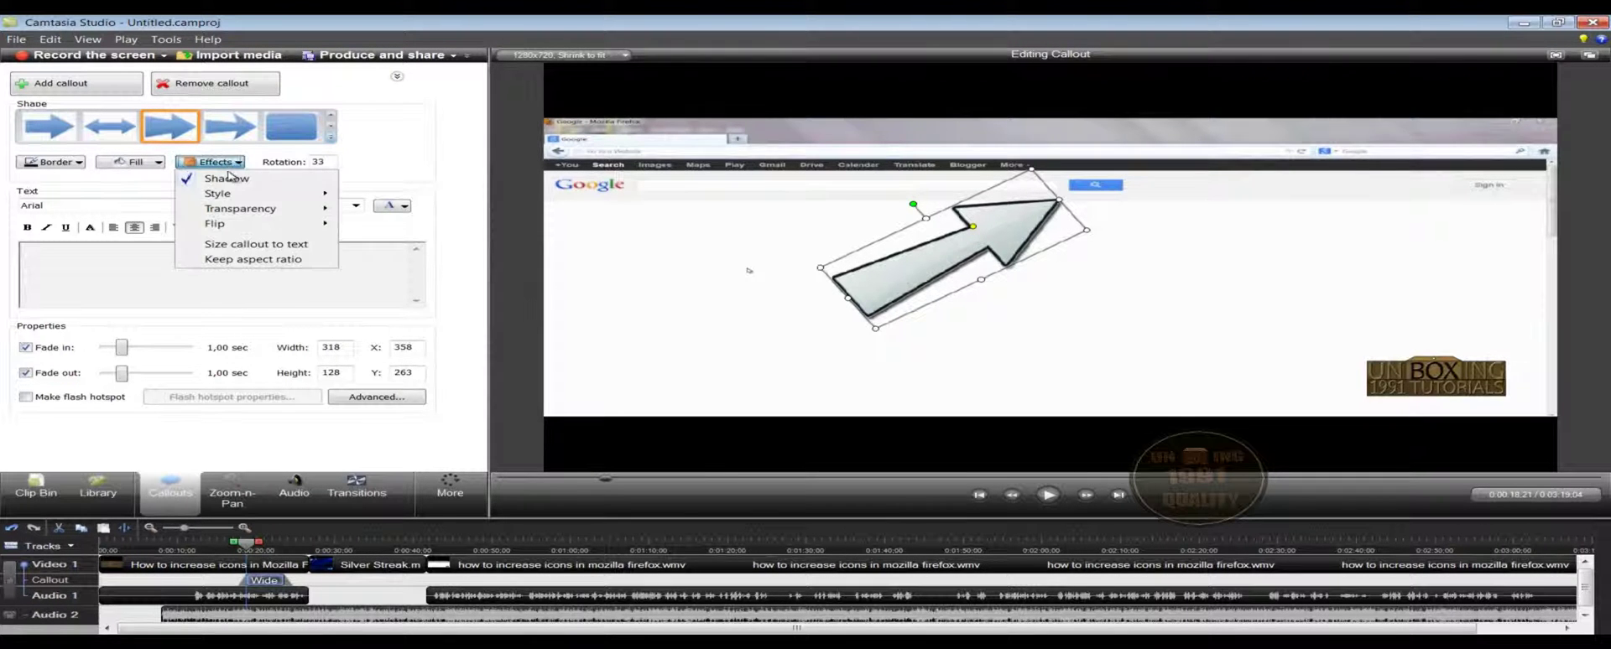
pyautogui.moveTo(257, 195)
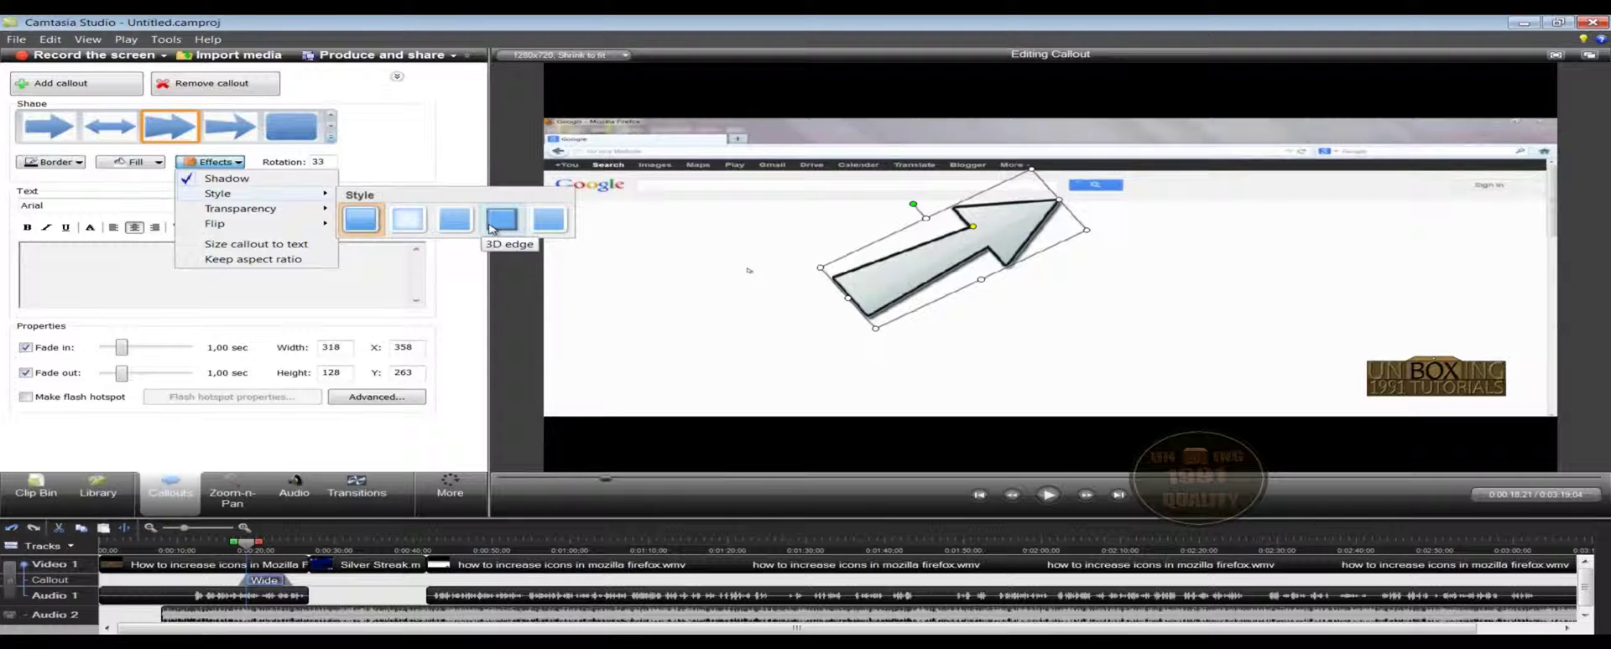
pyautogui.click(467, 225)
pyautogui.click(1003, 303)
pyautogui.click(1003, 231)
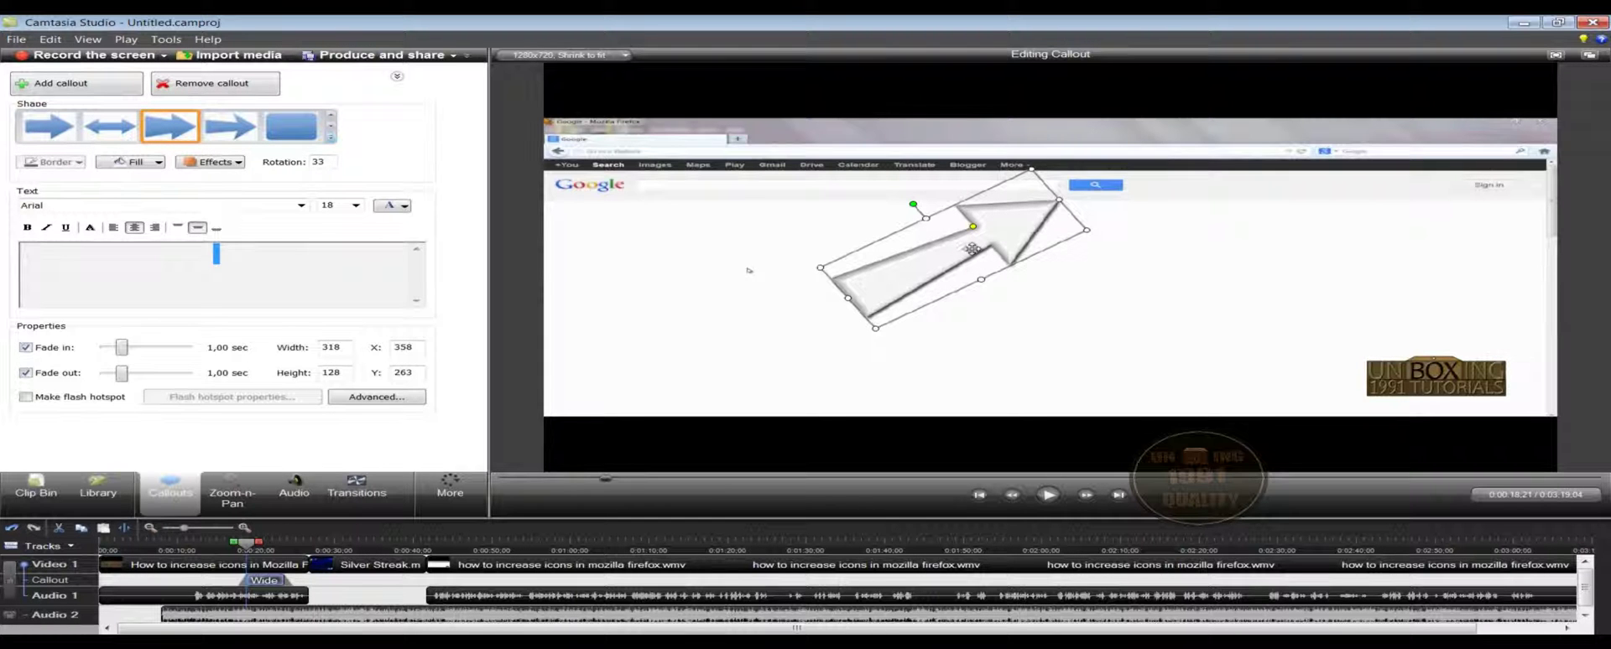
# Step: Make the arrow callout highly transparent using a Transparency preset
pyautogui.click(231, 165)
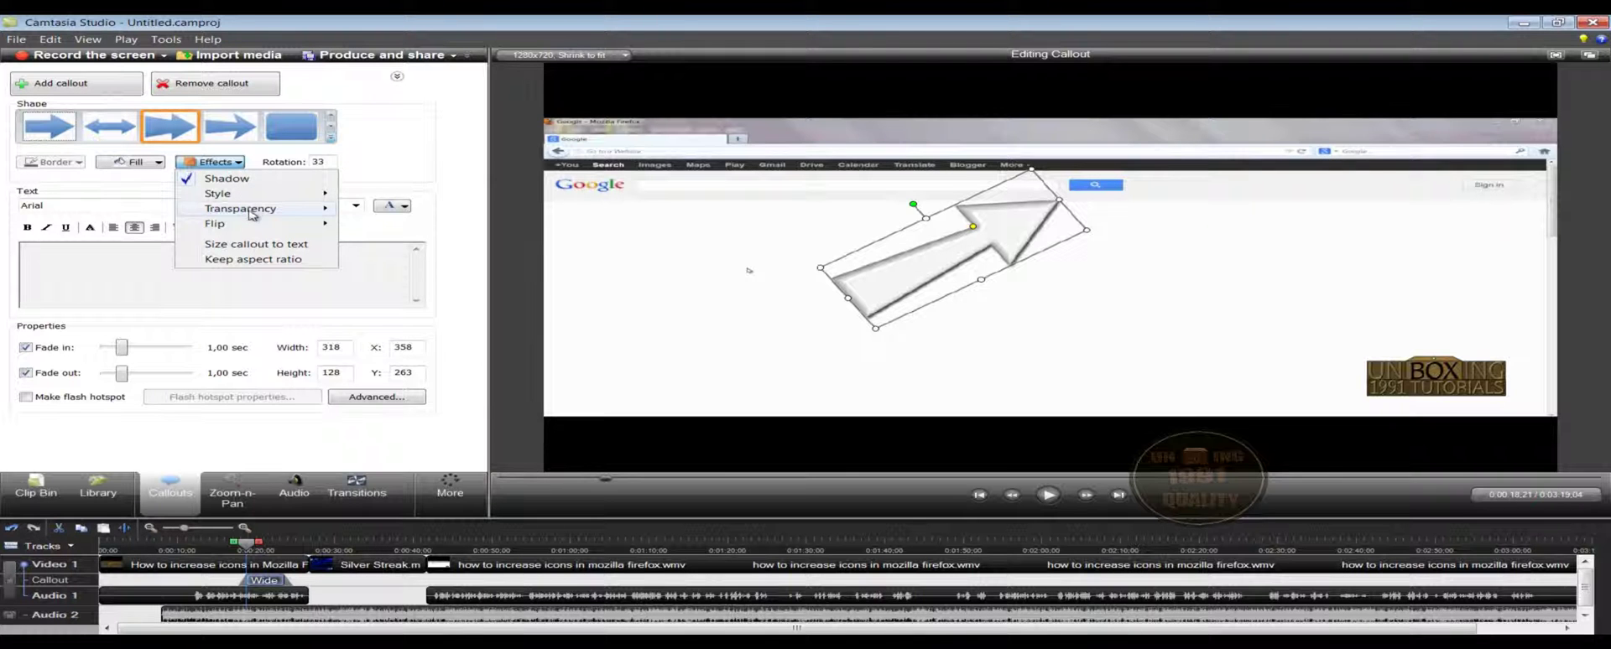
pyautogui.moveTo(297, 215)
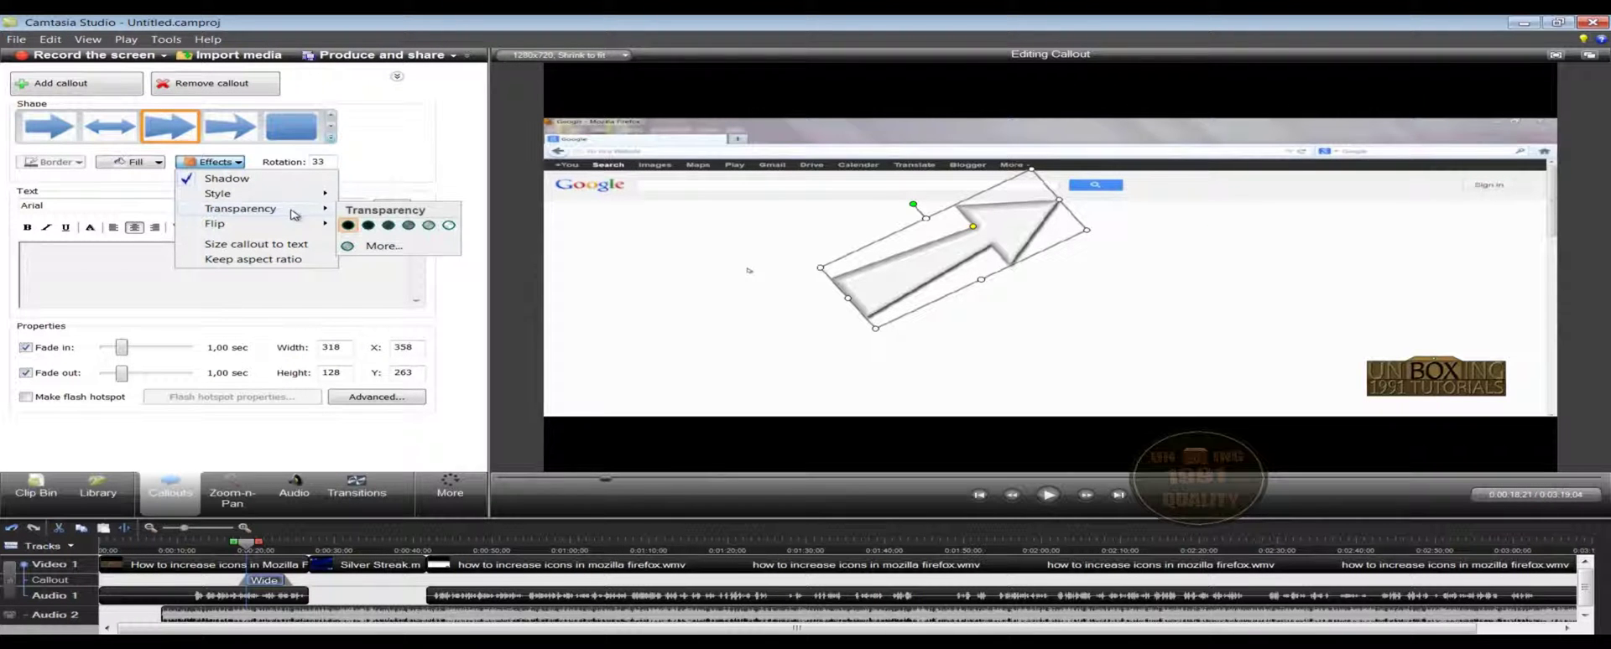
pyautogui.click(427, 226)
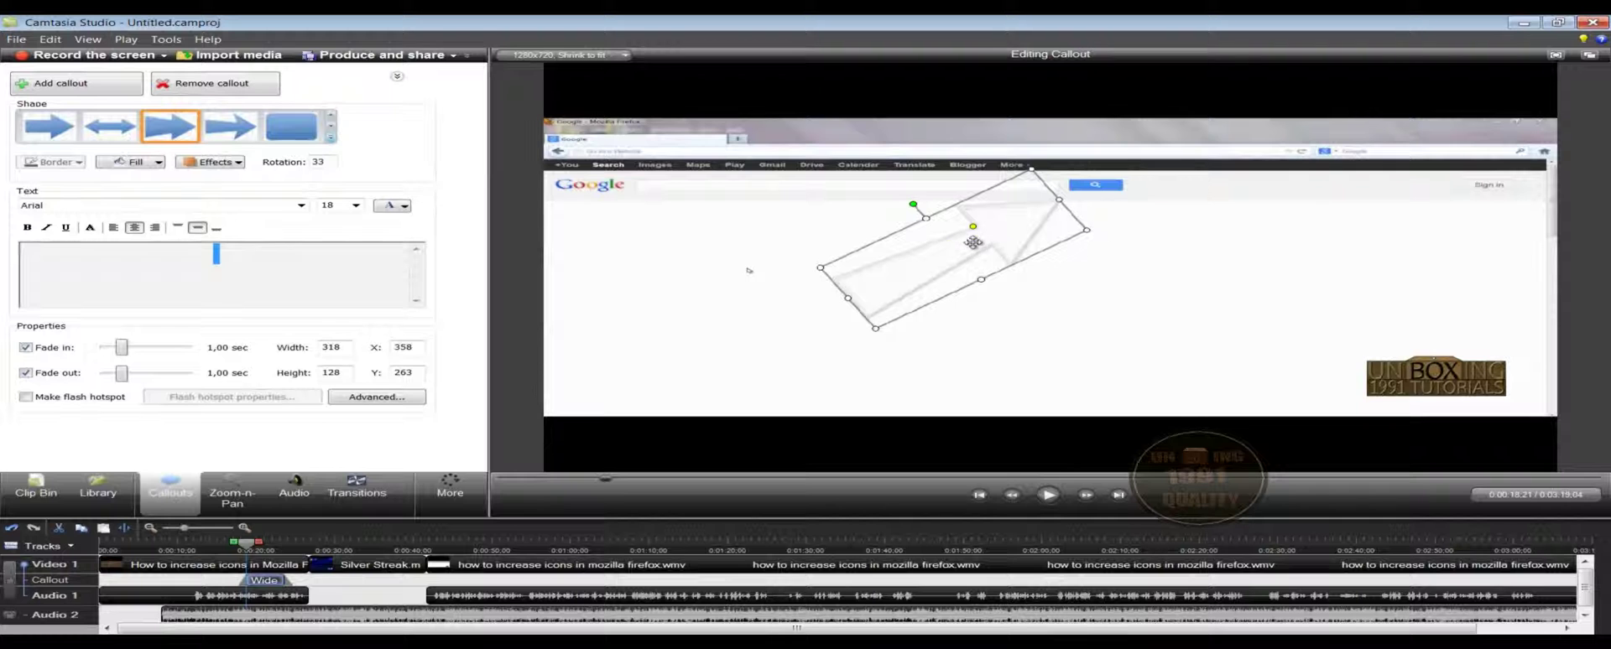
# Step: Rotate the arrow callout to 43 and reposition it at about X 384, Y 296
pyautogui.click(232, 164)
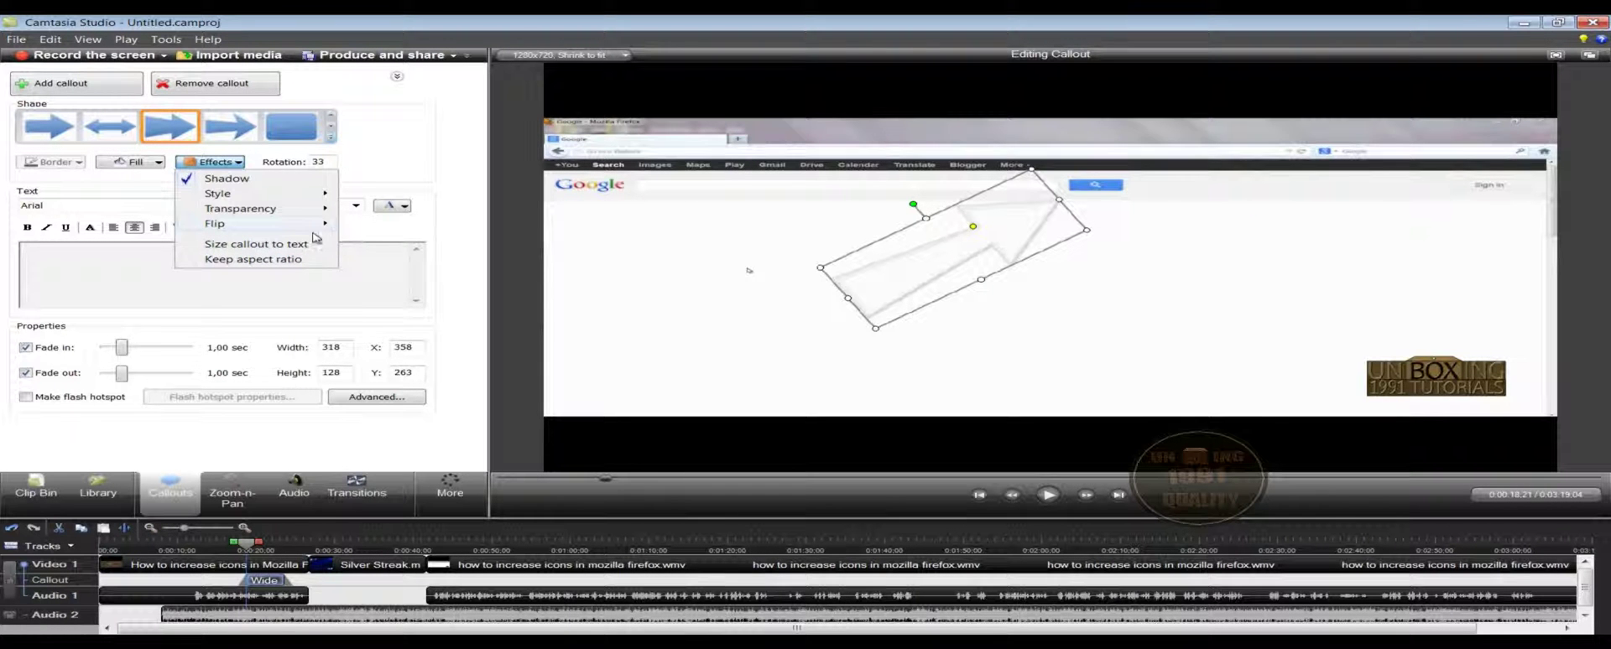
pyautogui.click(388, 172)
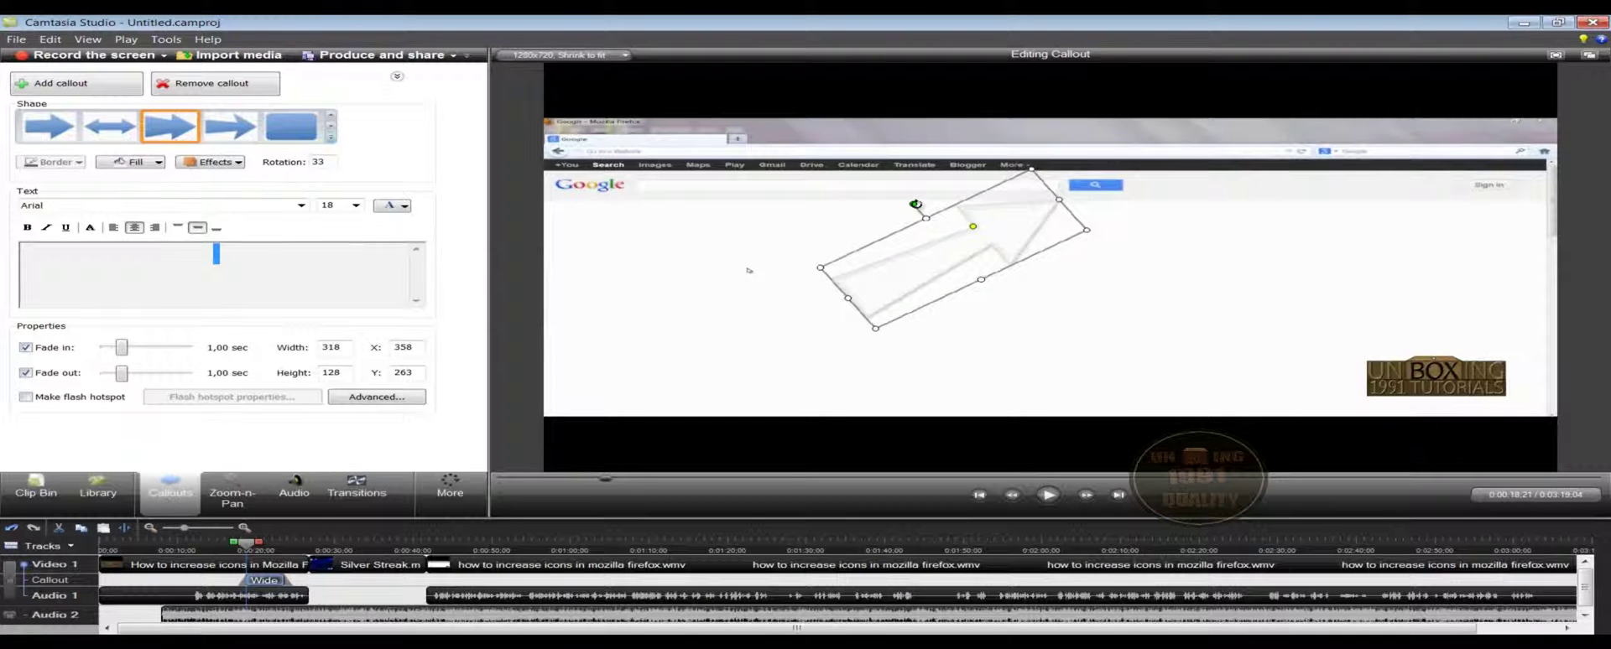
pyautogui.moveTo(910, 203); pyautogui.dragTo(928, 228)
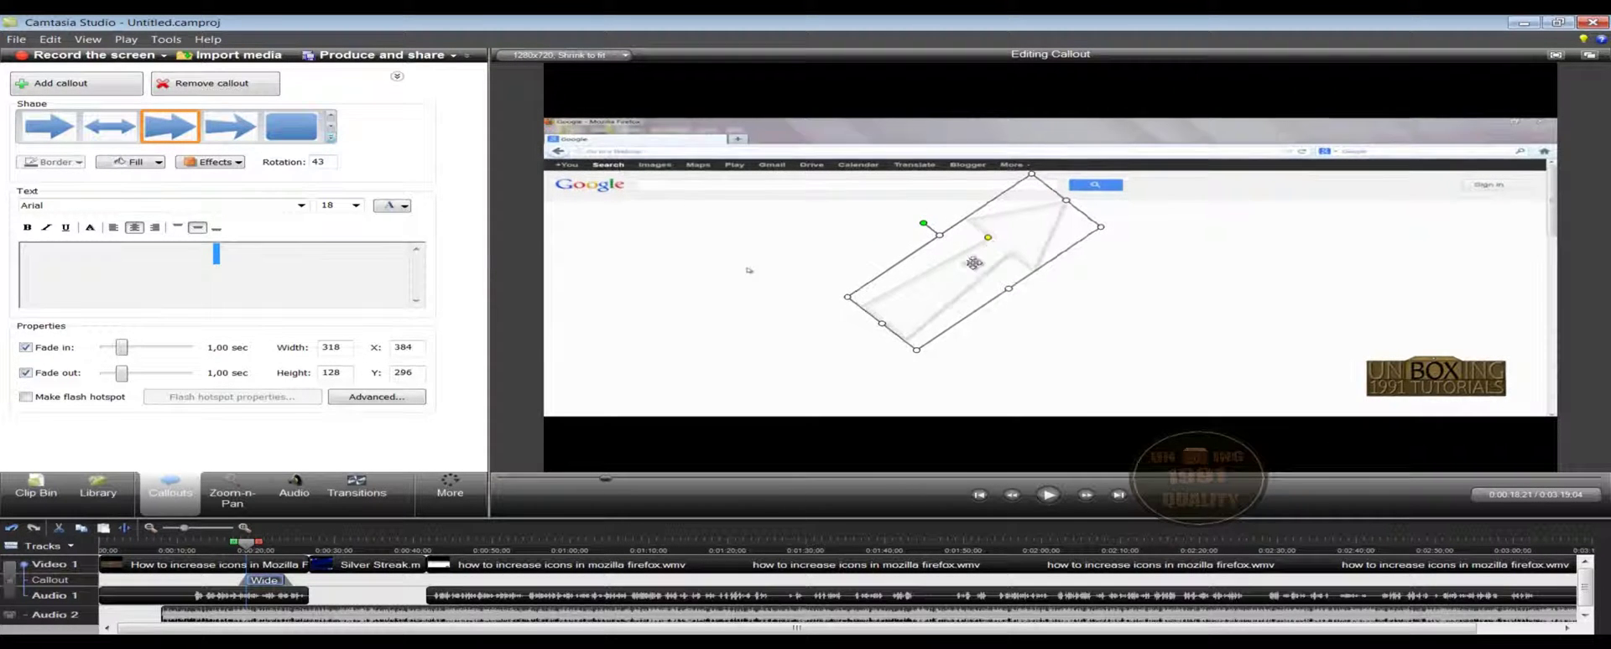
# Step: Try Arial Baltic as the font for the arrow callout's text
pyautogui.click(1054, 342)
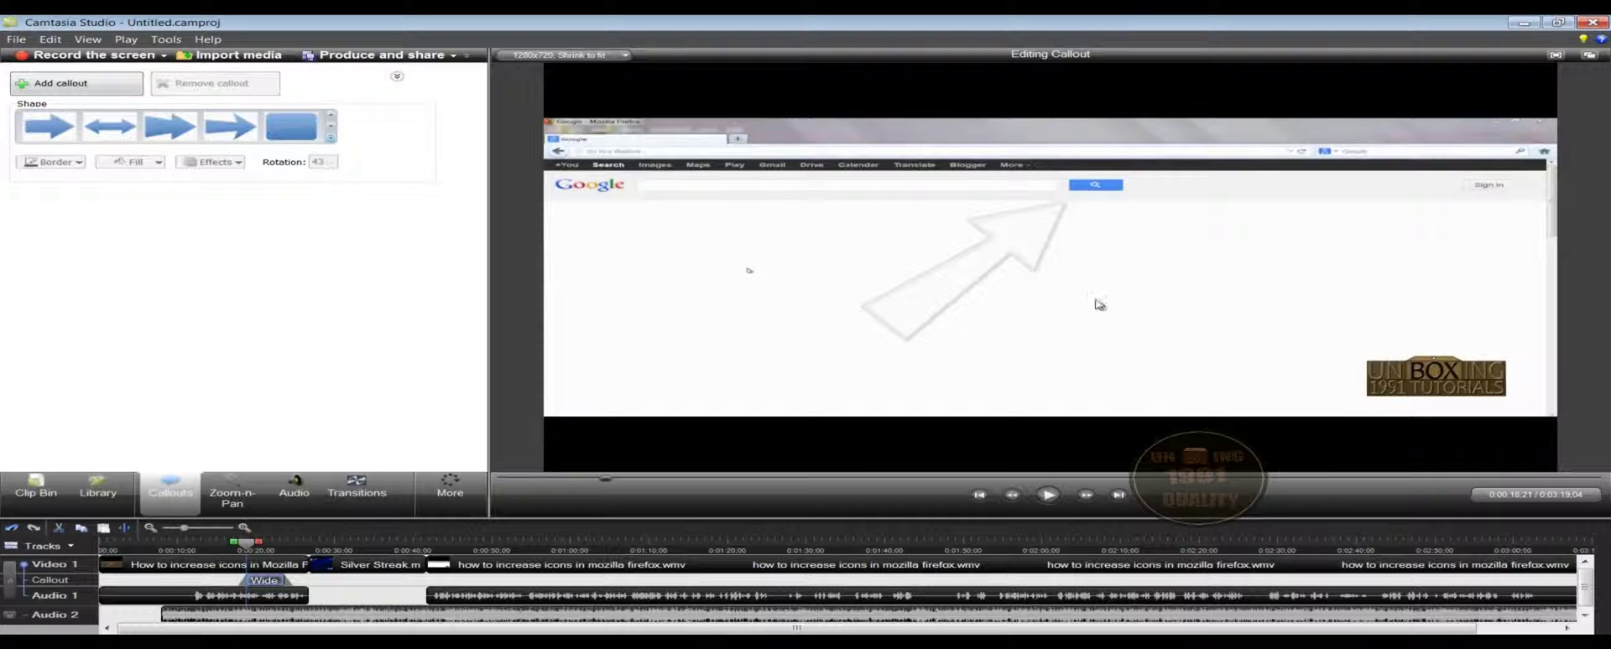
pyautogui.click(1011, 240)
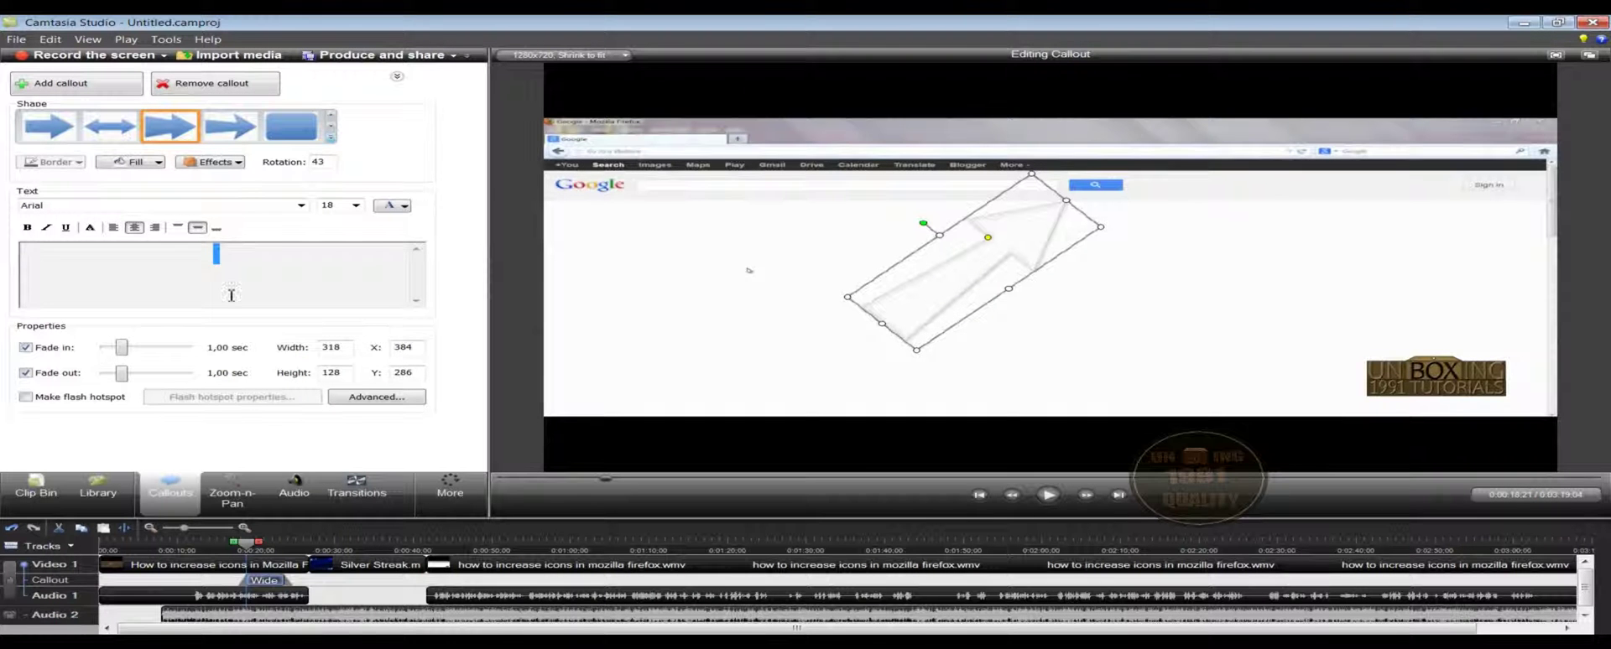
pyautogui.click(116, 206)
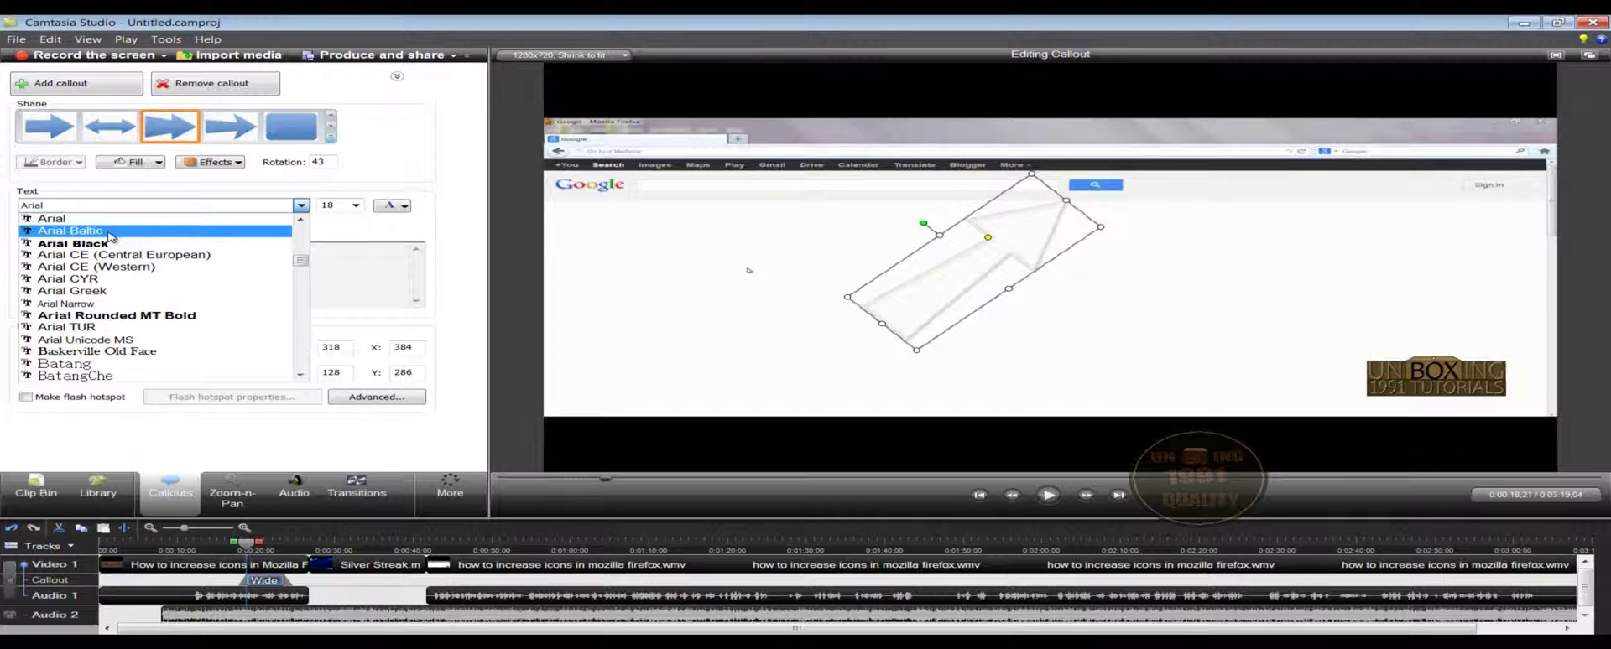
pyautogui.click(111, 236)
pyautogui.click(356, 205)
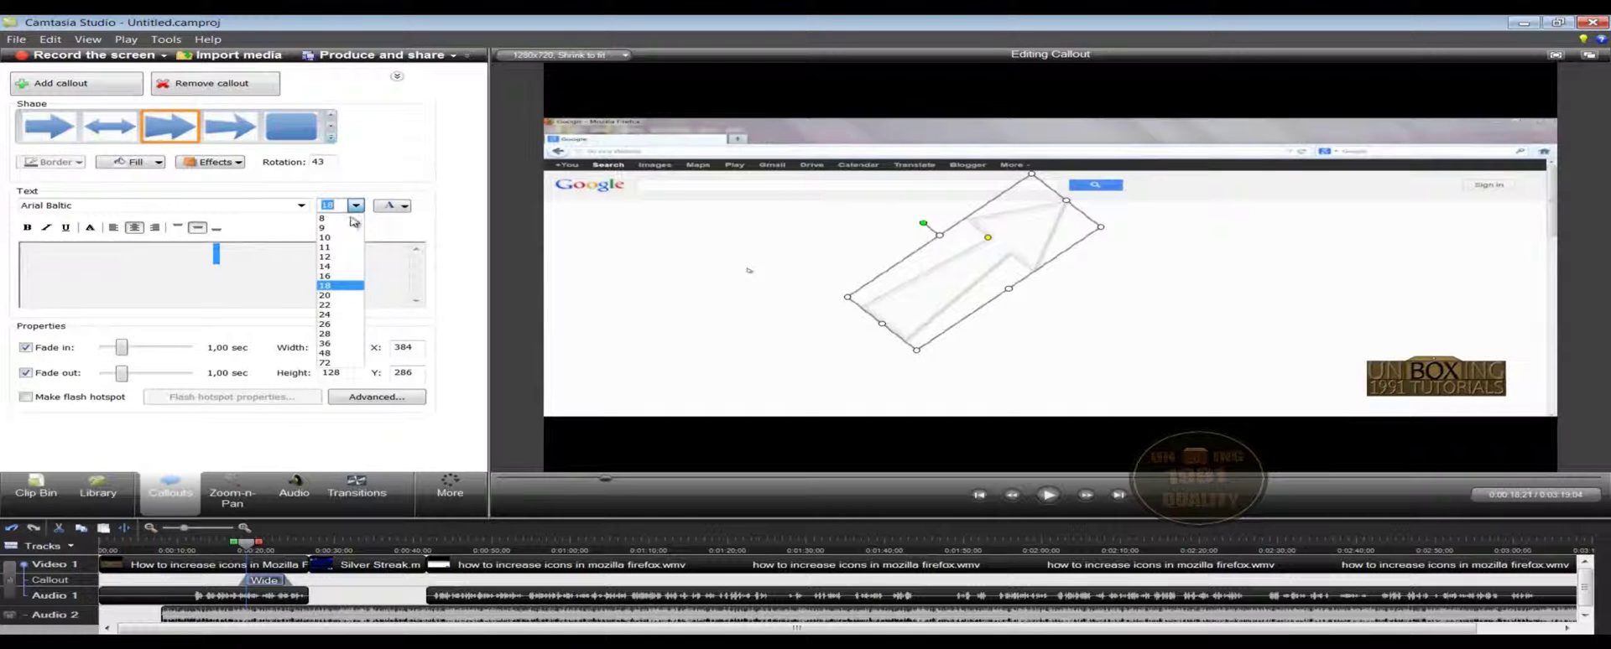
pyautogui.click(356, 206)
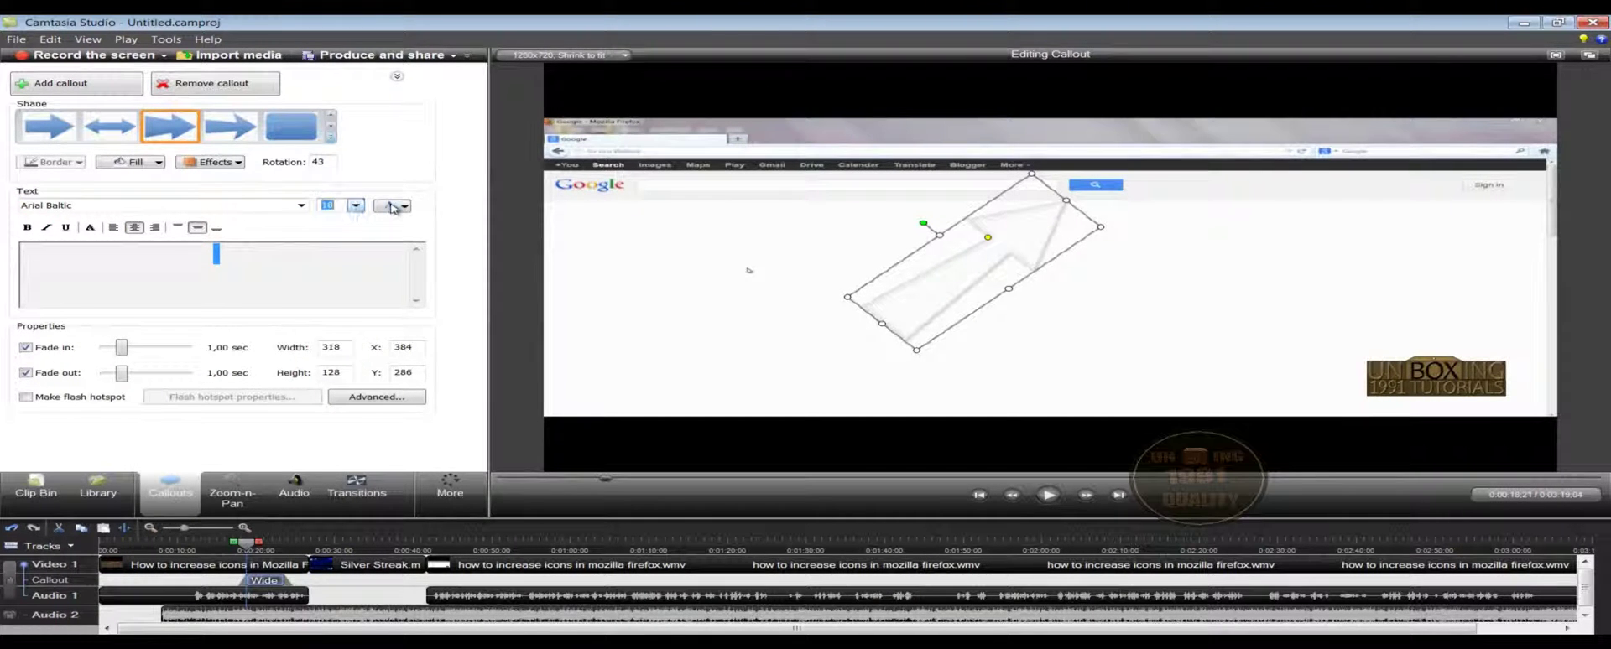
# Step: Set the arrow callout's text colour to black and enter "Lookat it!!!" as its text
pyautogui.click(391, 206)
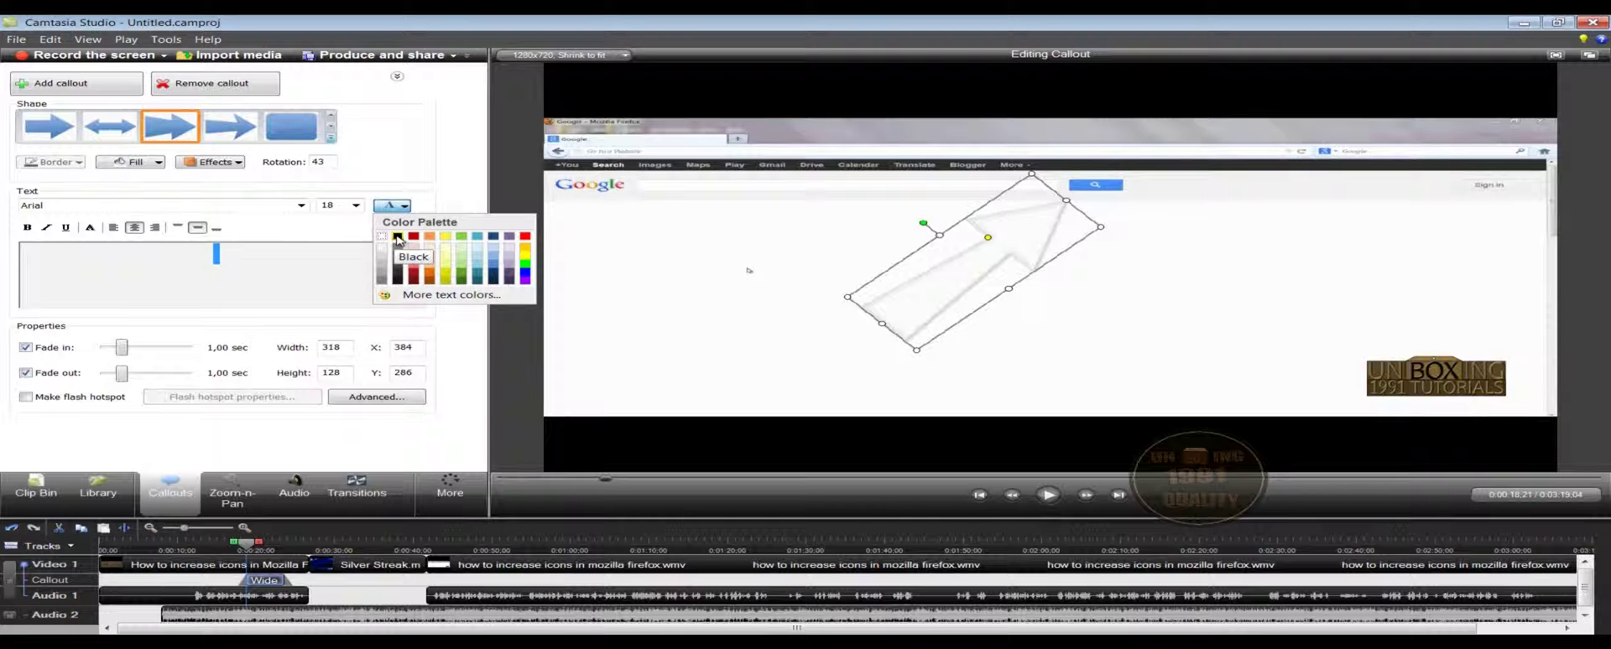
pyautogui.click(398, 238)
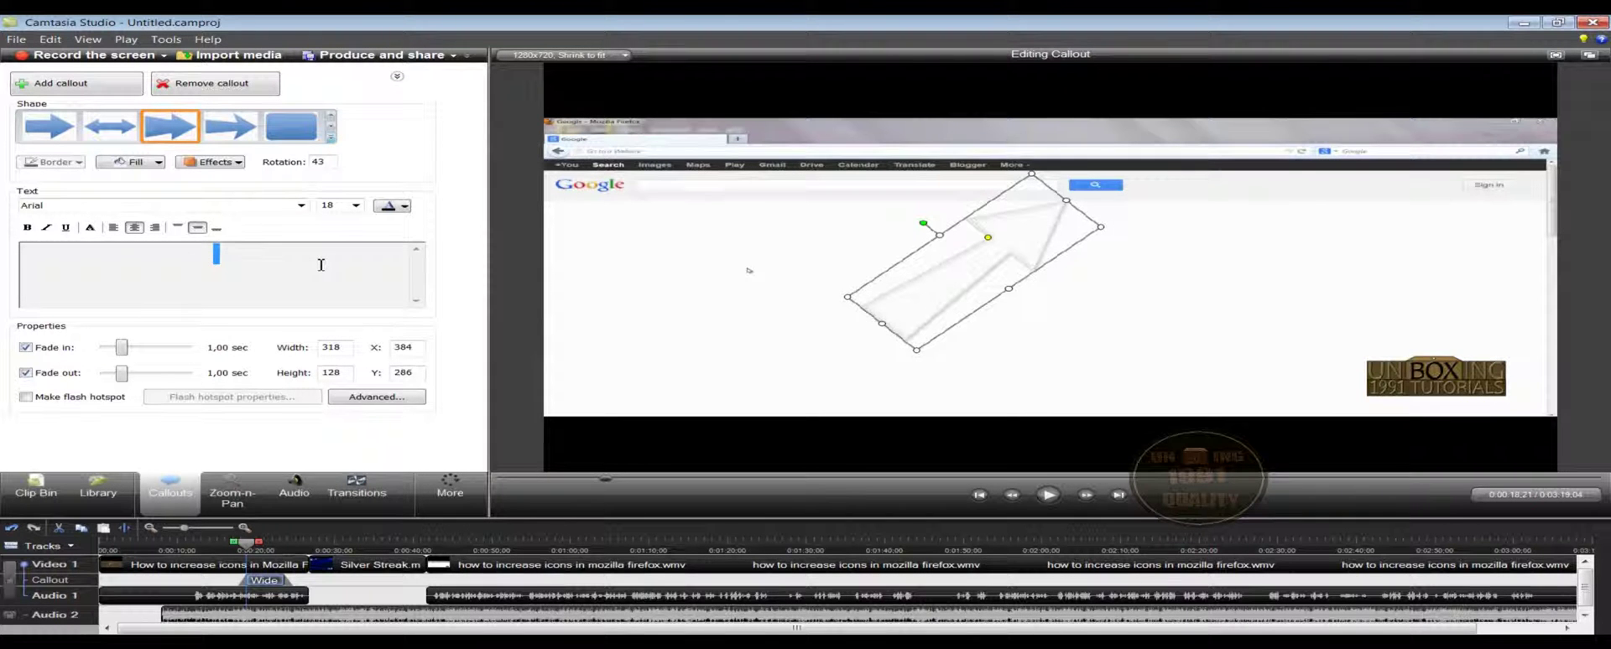
pyautogui.write('Lookat it!!!')
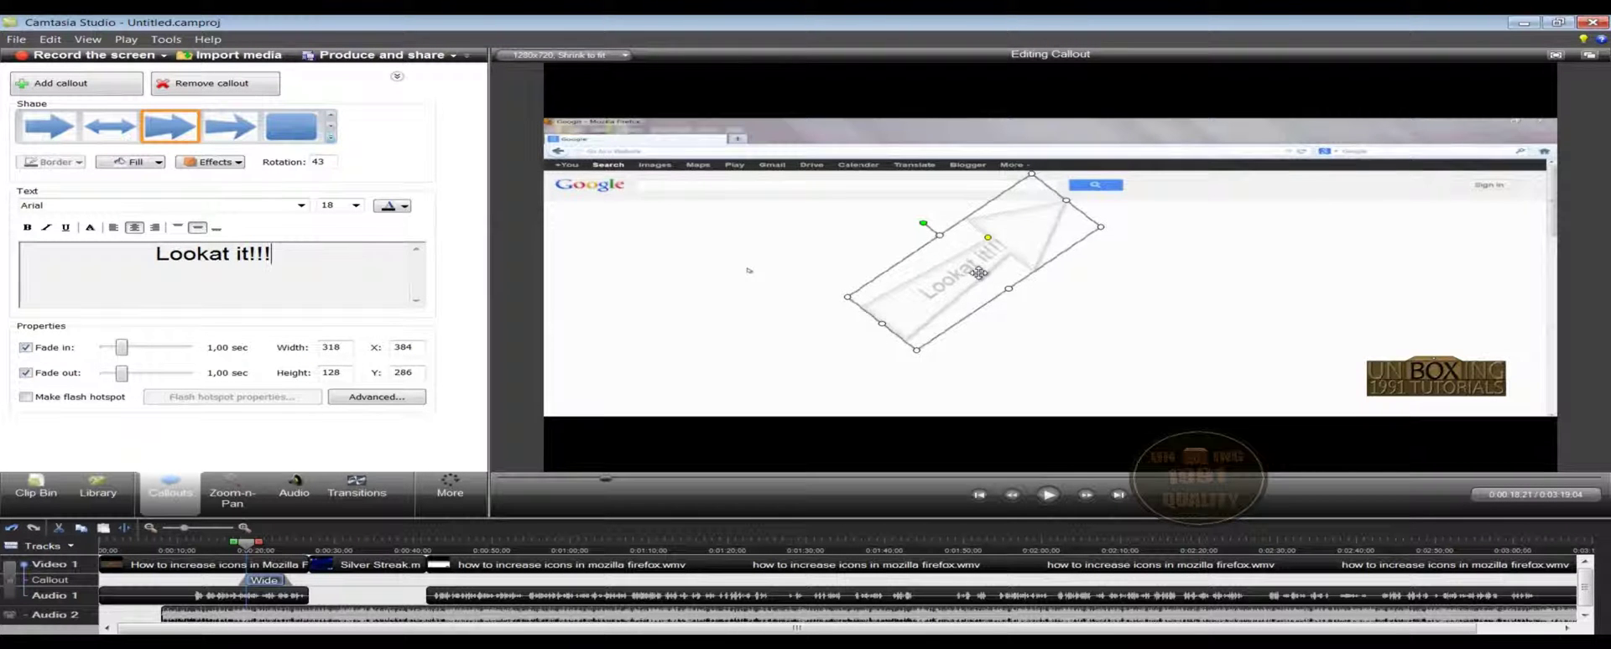
# Step: Correct the arrow callout's text to read "Look at it!!!"
pyautogui.click(723, 252)
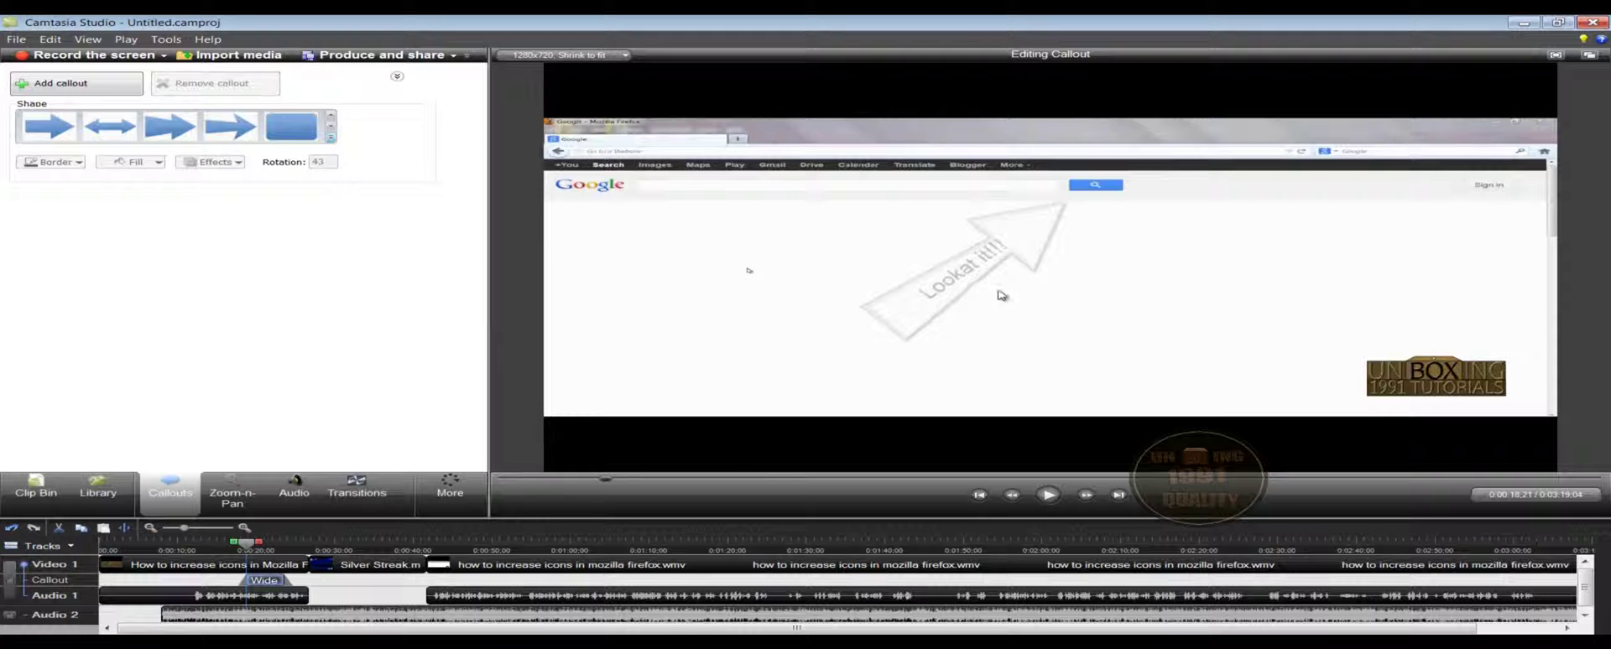
pyautogui.click(944, 304)
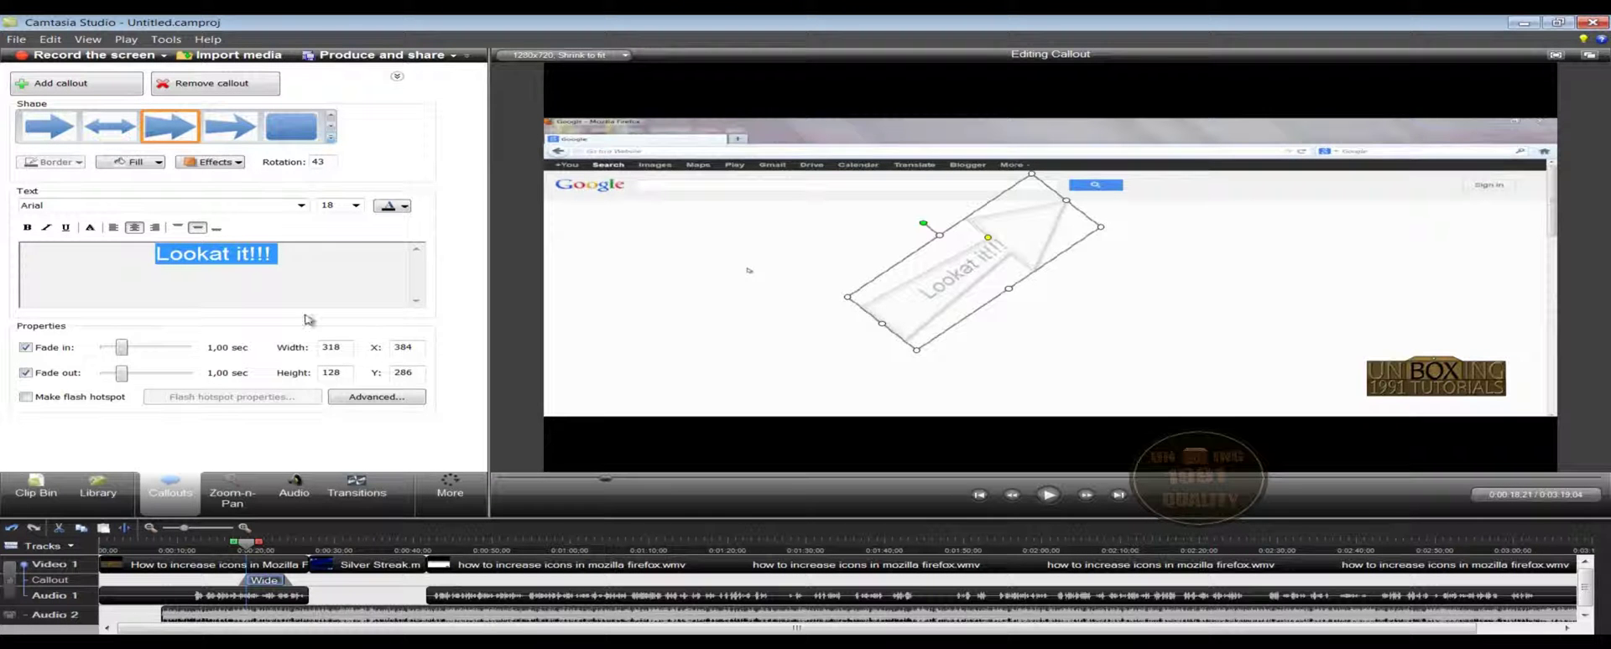
pyautogui.click(209, 256)
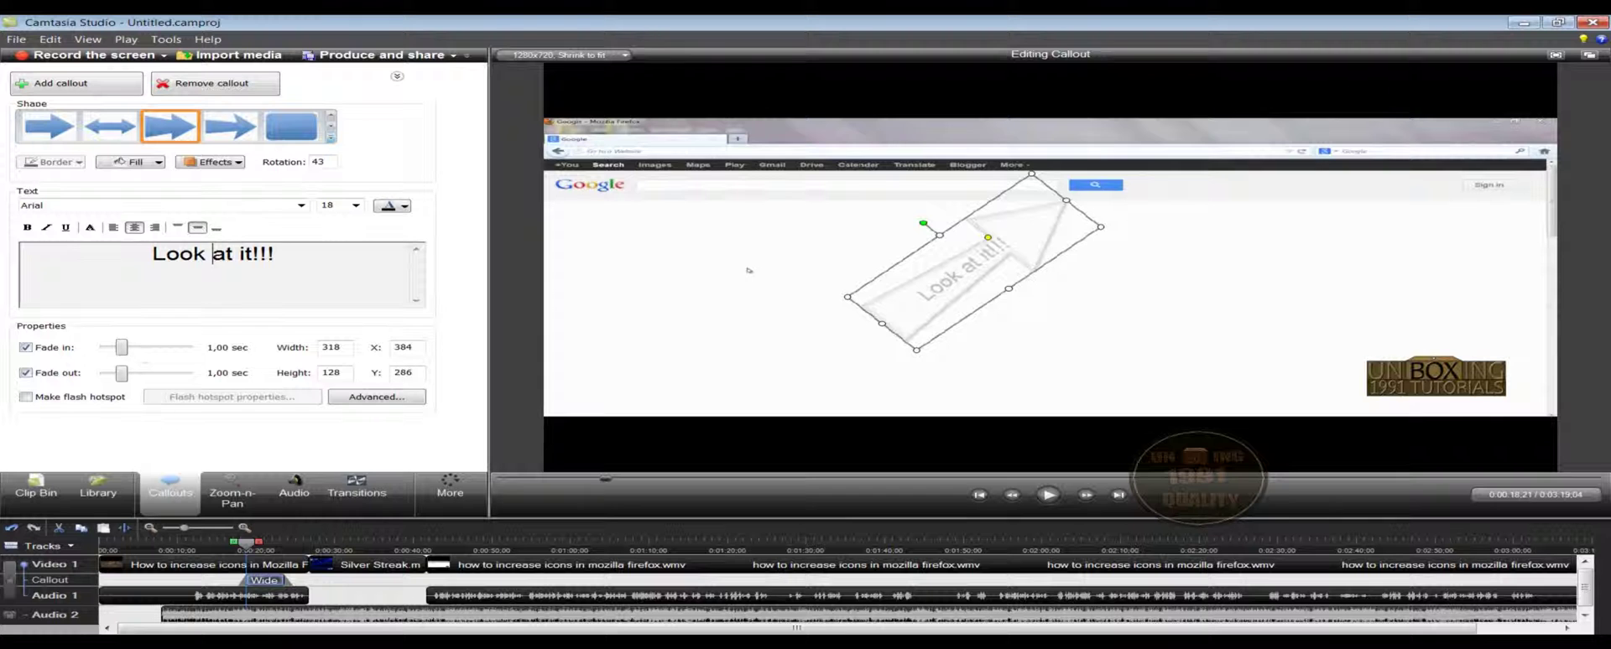
# Step: Turn the arrow callout's fade in and fade out off and back on
pyautogui.click(26, 348)
pyautogui.moveTo(243, 579); pyautogui.dragTo(282, 584)
pyautogui.click(26, 372)
pyautogui.click(287, 579)
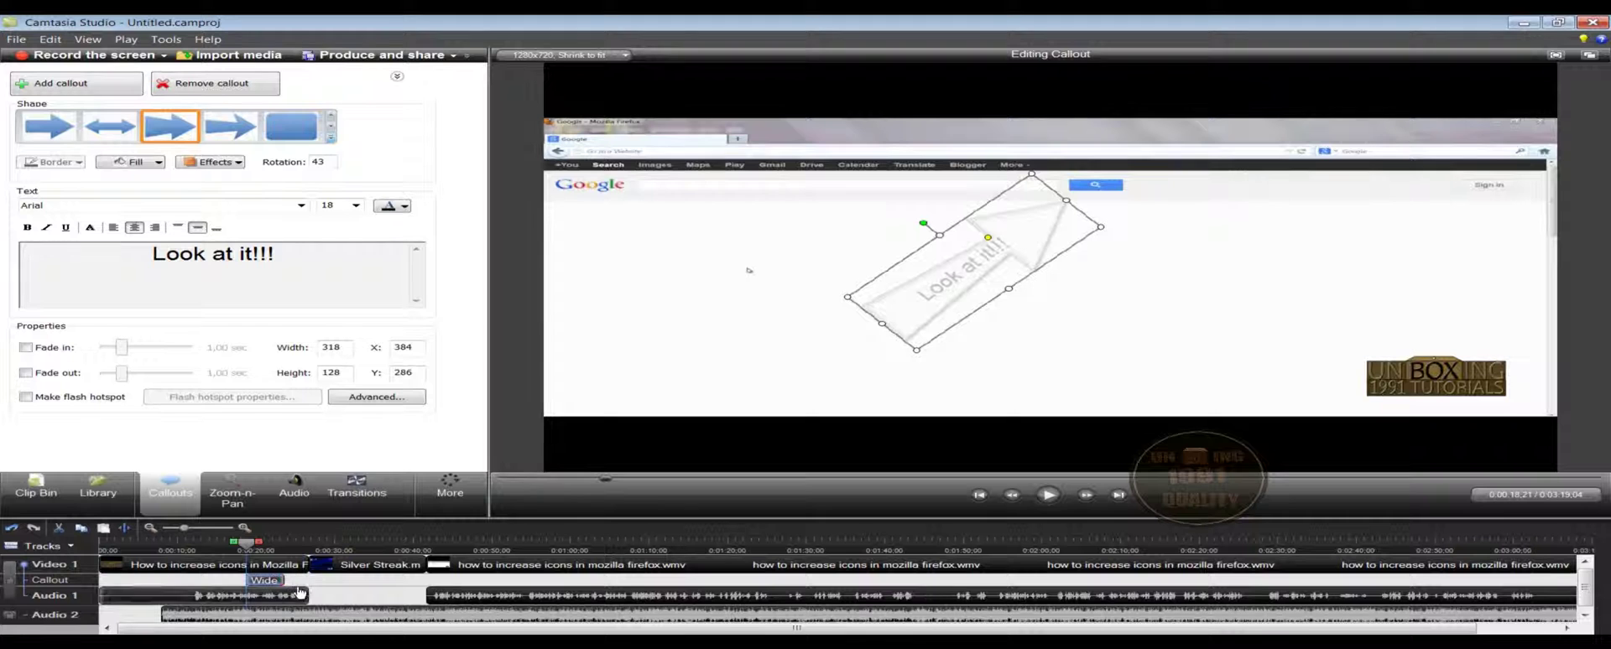
pyautogui.click(31, 375)
pyautogui.click(26, 348)
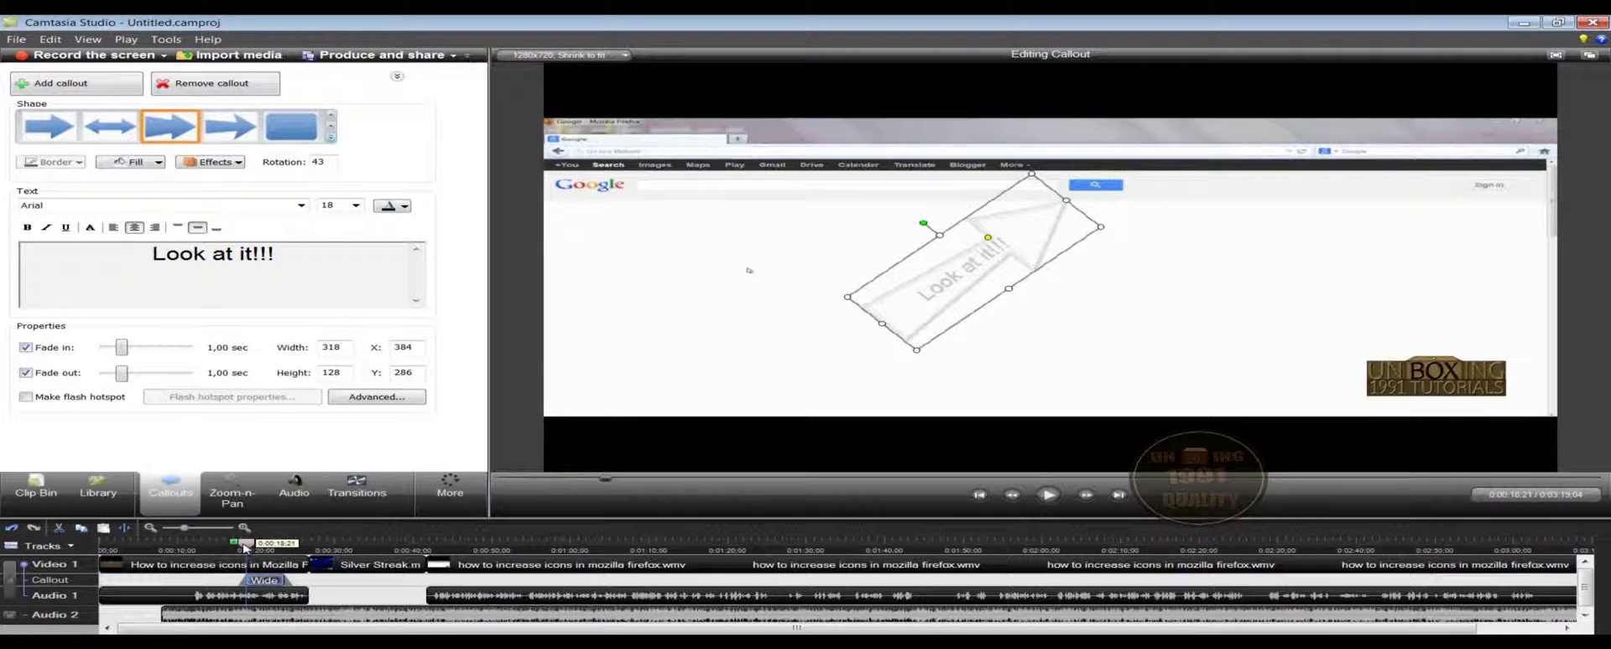
# Step: Play the timeline from about 0:00:17 to preview the arrow callout with its fades
pyautogui.moveTo(246, 547); pyautogui.dragTo(235, 547)
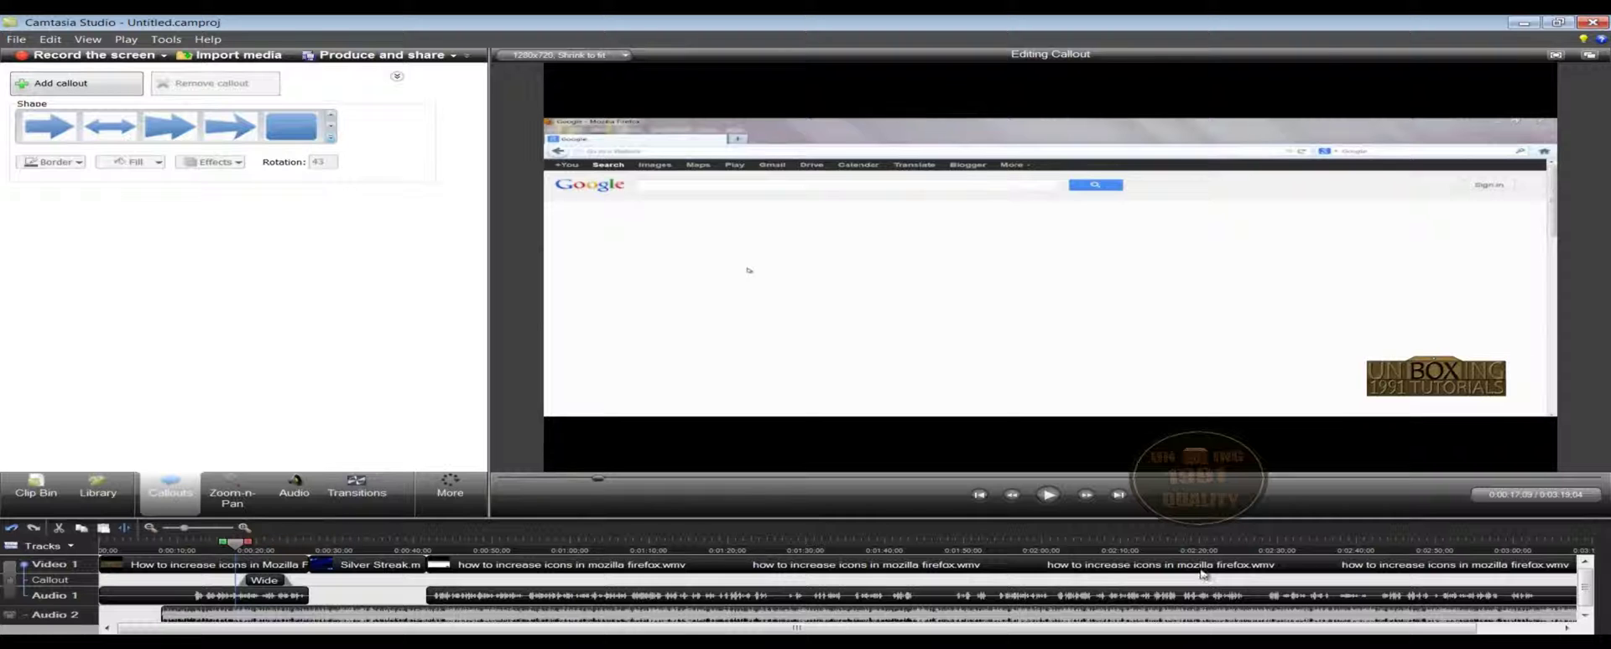
pyautogui.click(1047, 496)
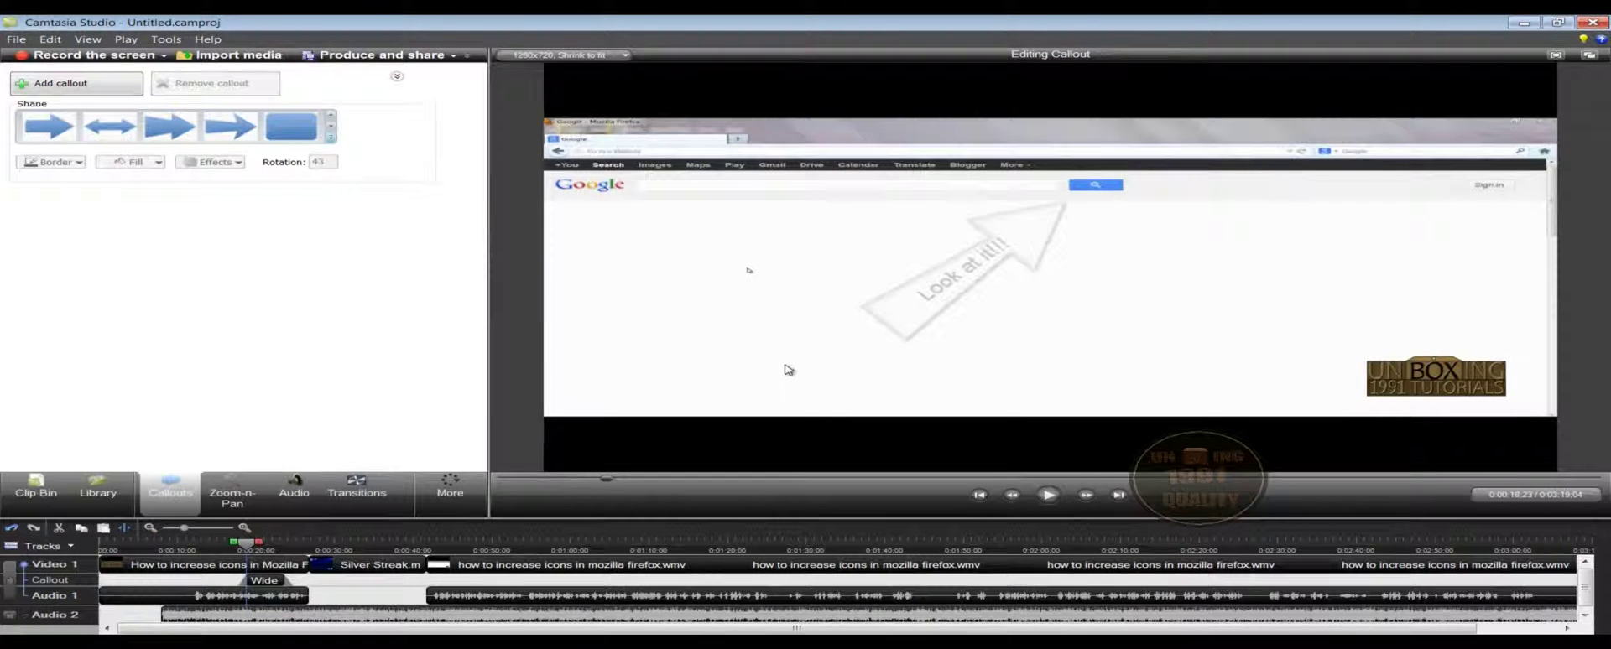
pyautogui.click(1047, 495)
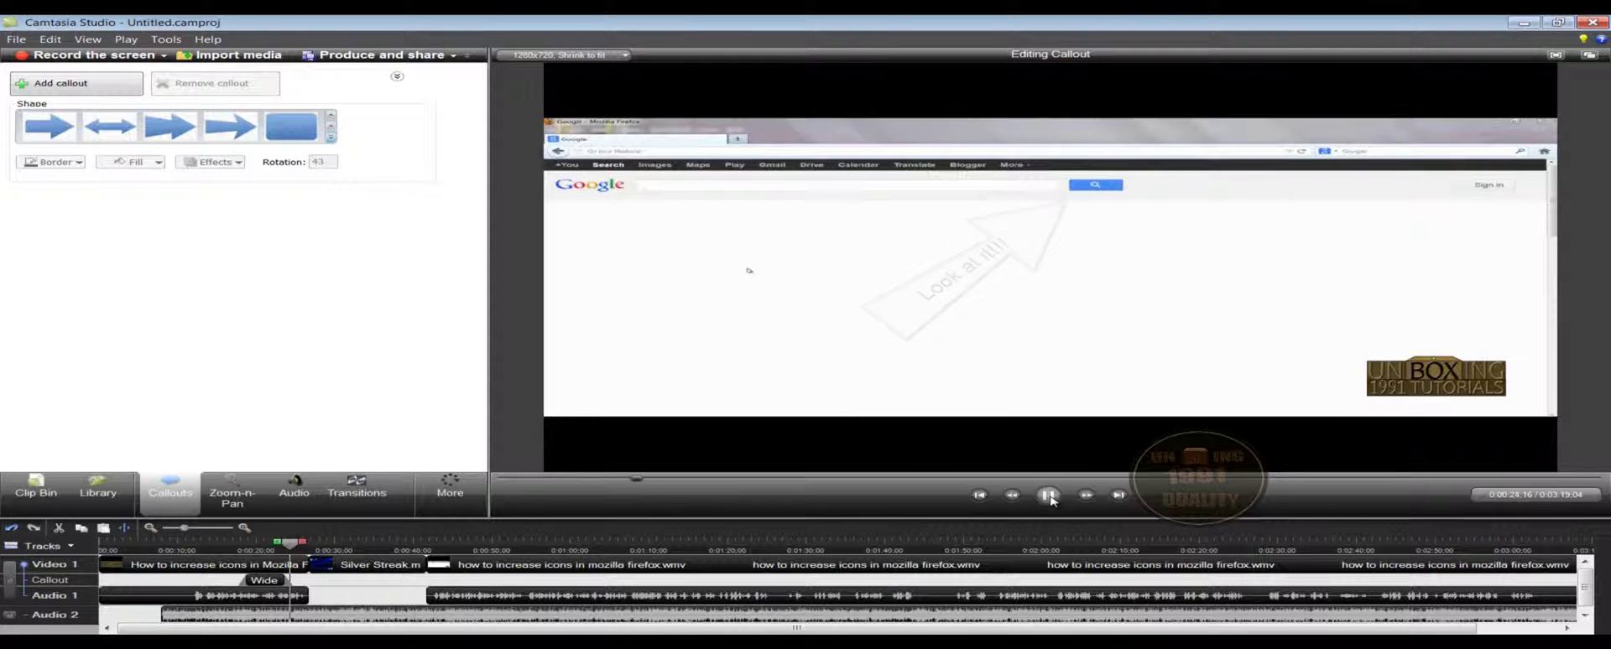
pyautogui.click(1049, 496)
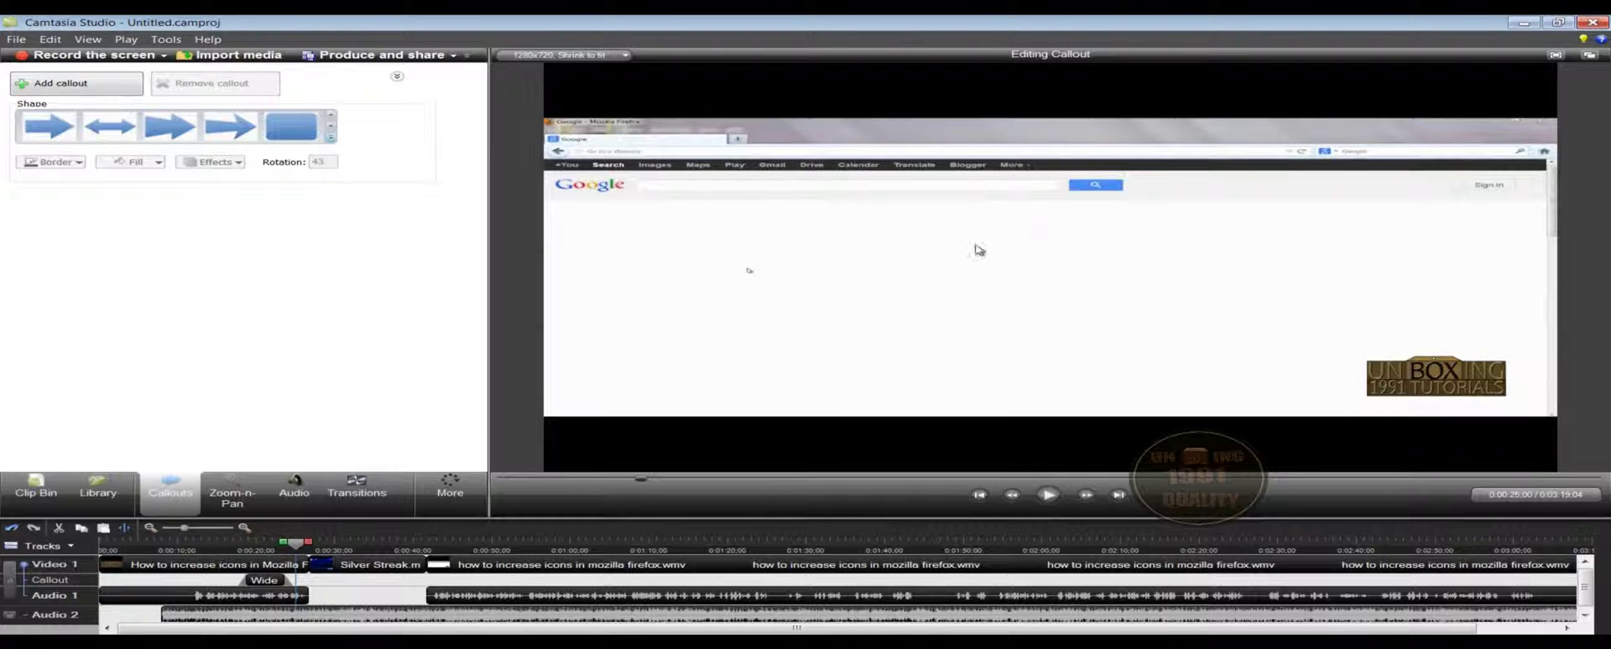
# Step: Turn off fade in and fade out for the arrow callout on the Callout track
pyautogui.moveTo(295, 543); pyautogui.dragTo(235, 552)
pyautogui.click(265, 585)
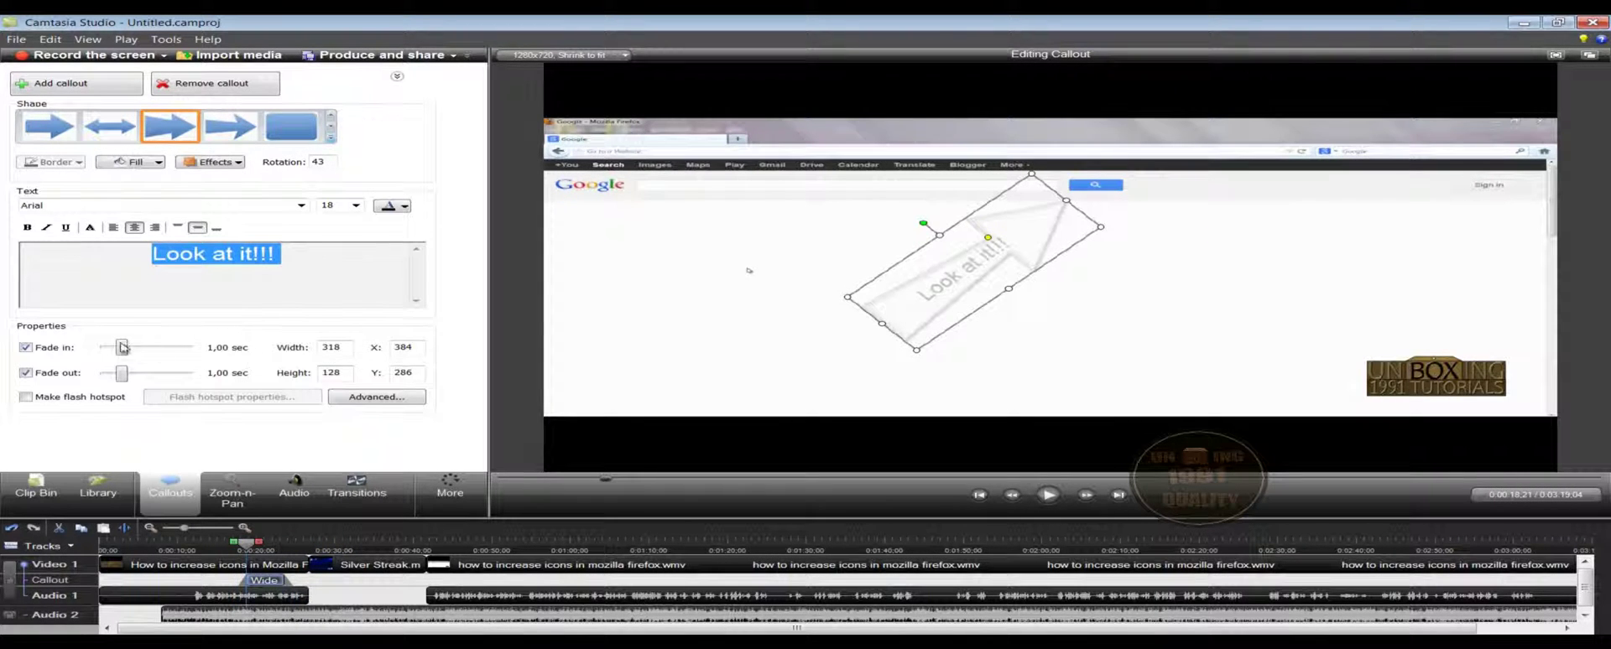
pyautogui.click(26, 347)
# Step: Play the timeline from about 0:00:18 past the callout's end to preview the arrow without fades
pyautogui.click(240, 544)
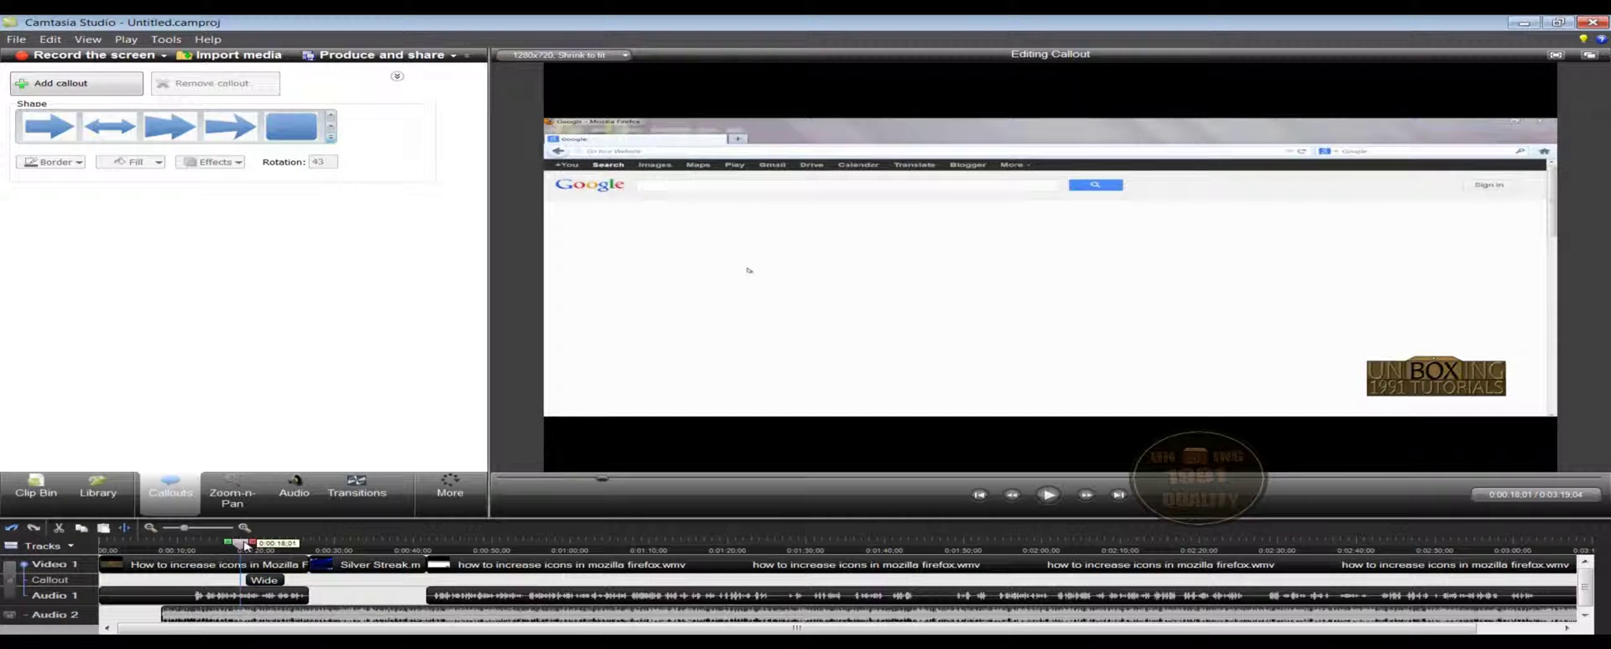
pyautogui.click(1049, 496)
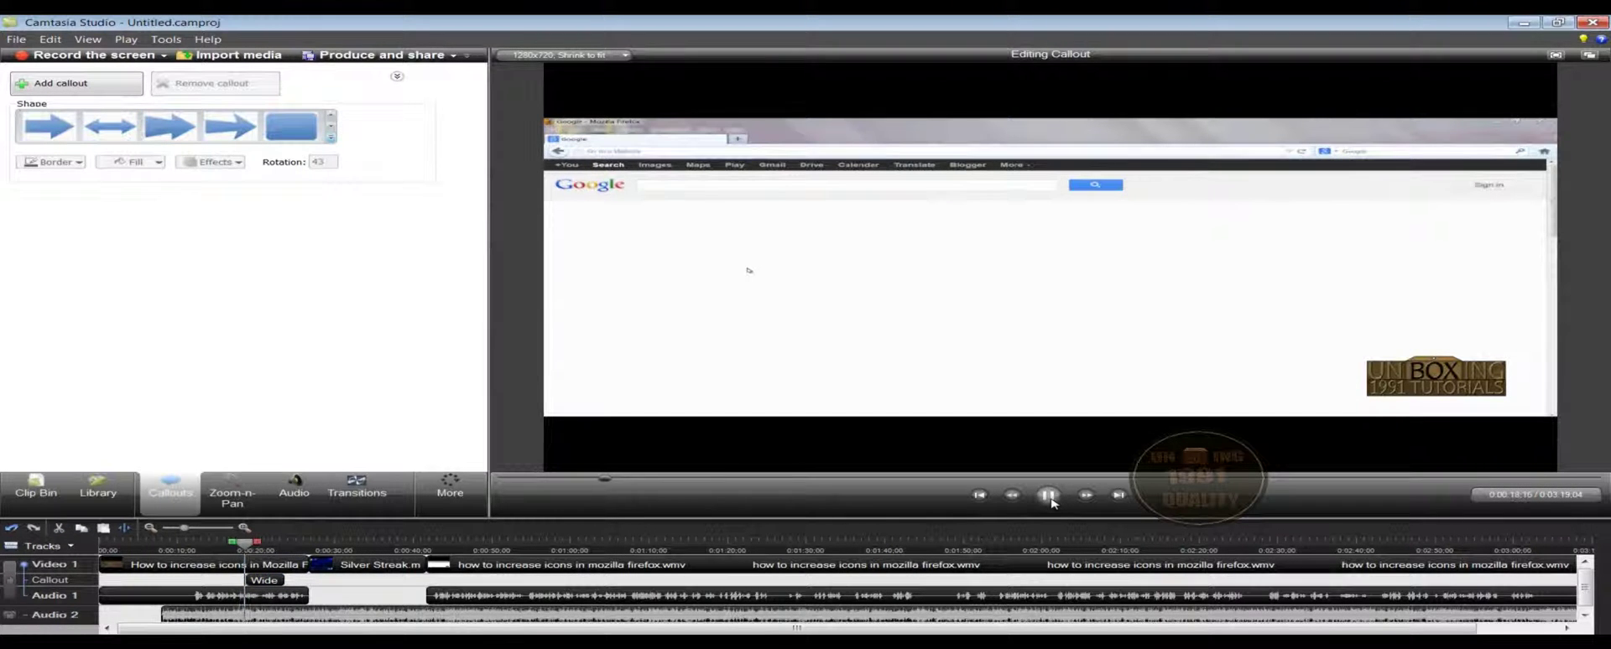
pyautogui.click(1048, 496)
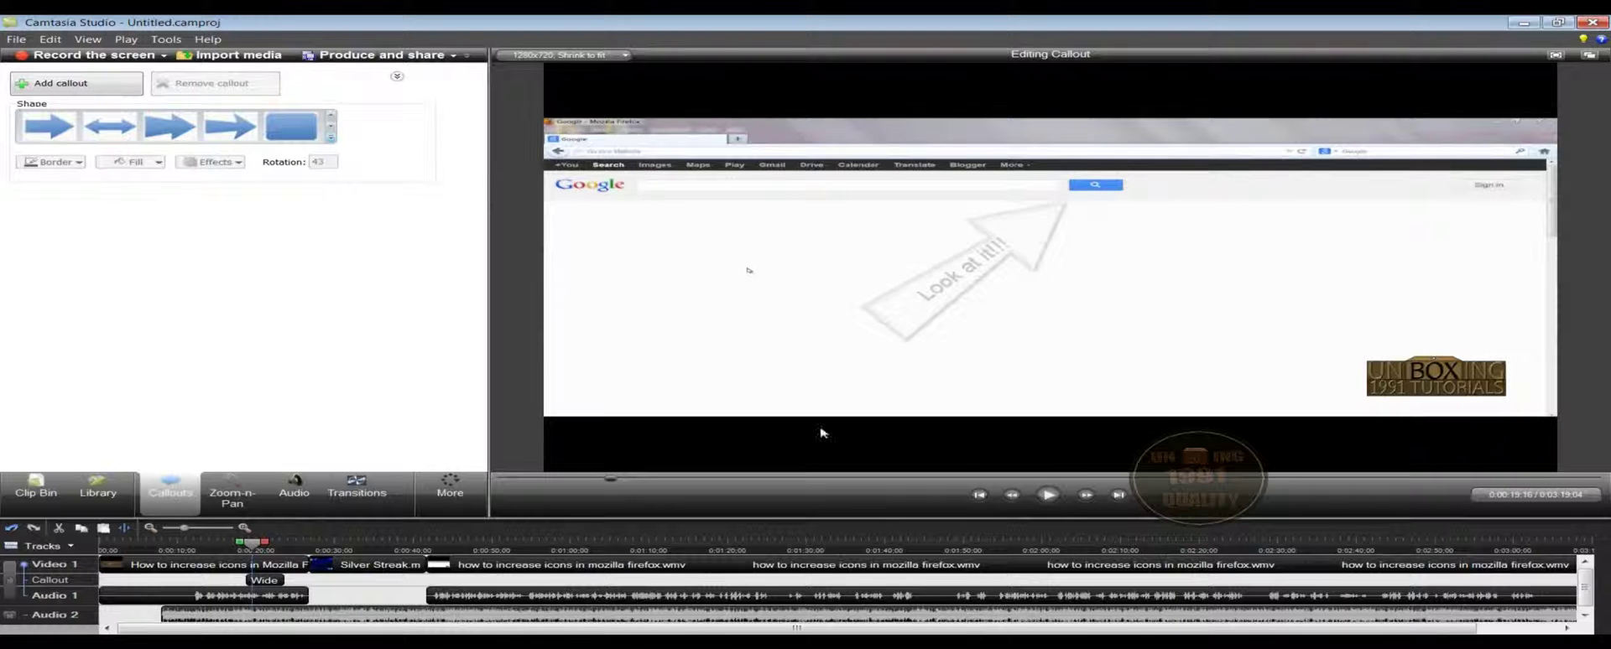
pyautogui.click(1050, 496)
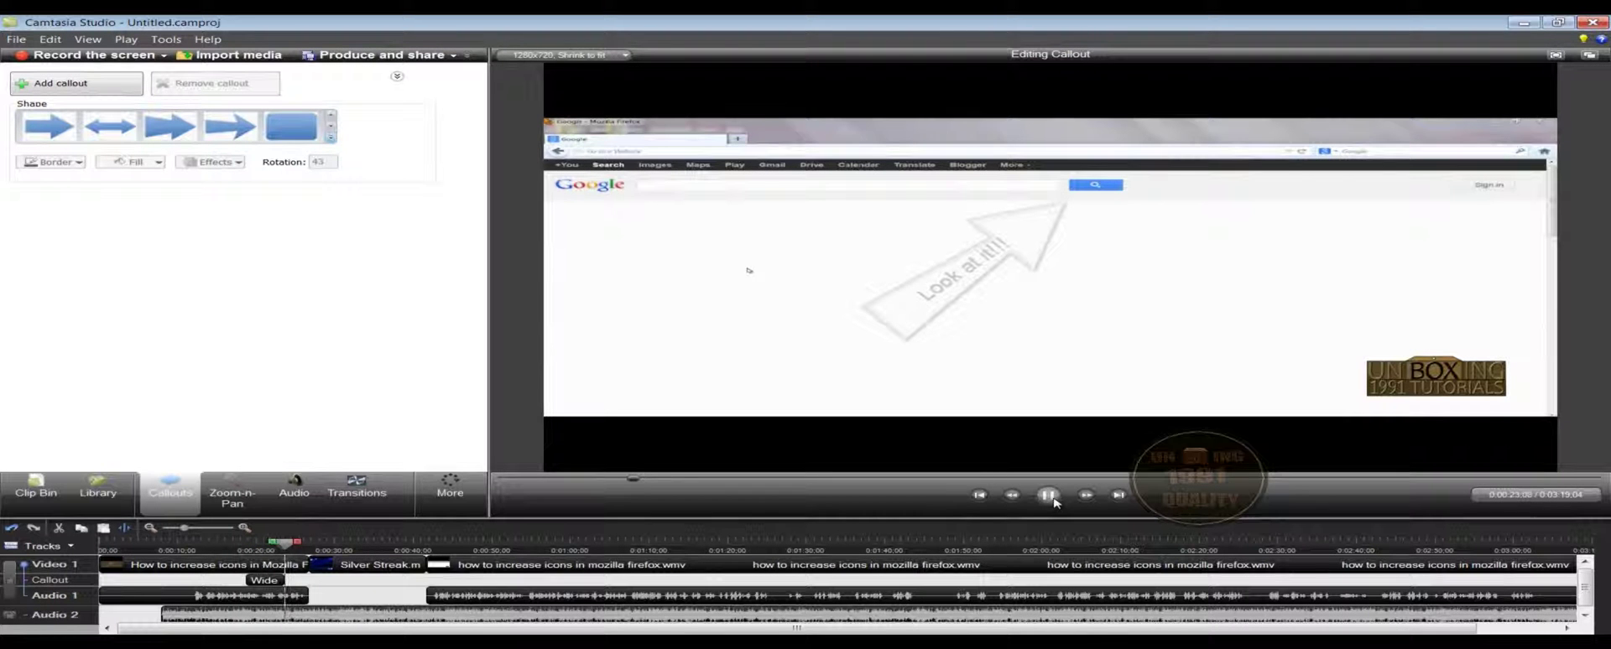
pyautogui.click(1049, 495)
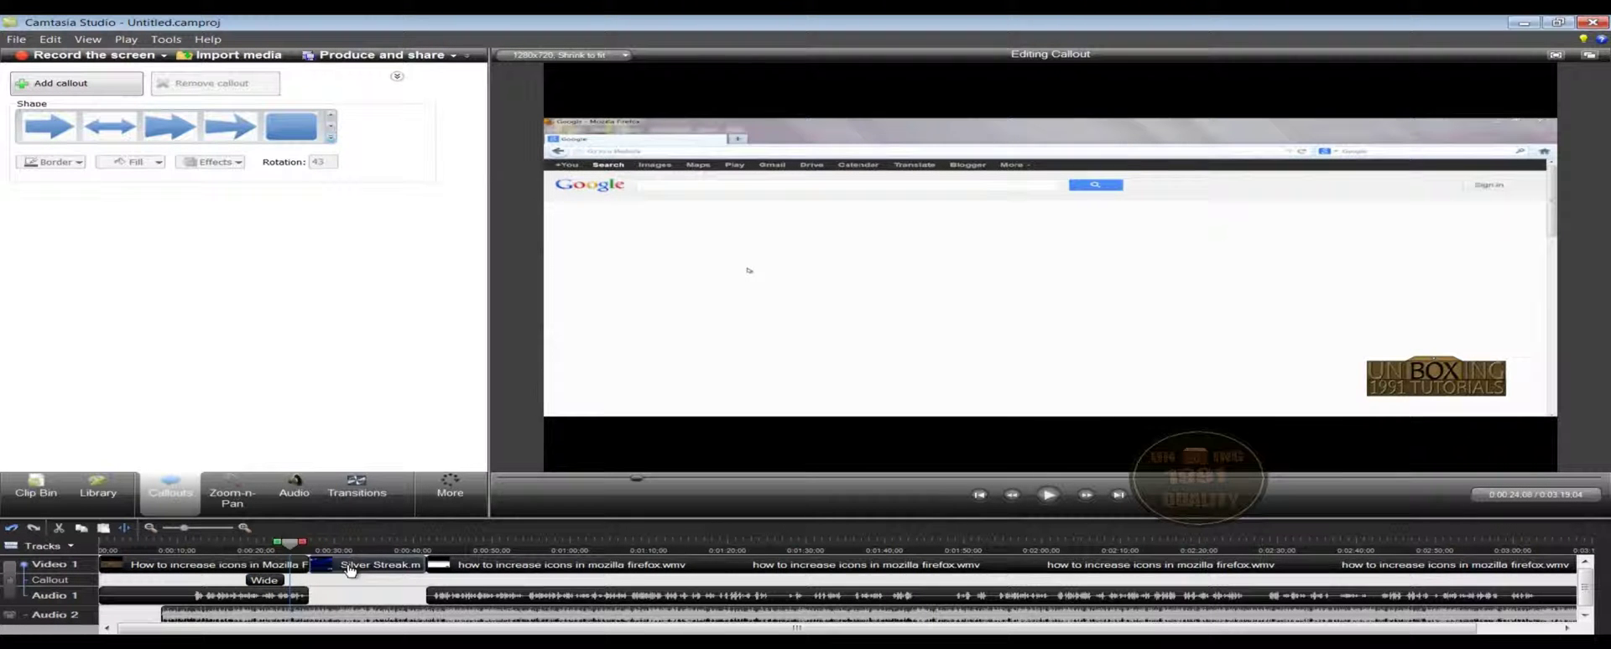
# Step: Add a Sketch Motion rectangle callout at about 0:01:22 on the timeline
pyautogui.moveTo(289, 543); pyautogui.dragTo(753, 568)
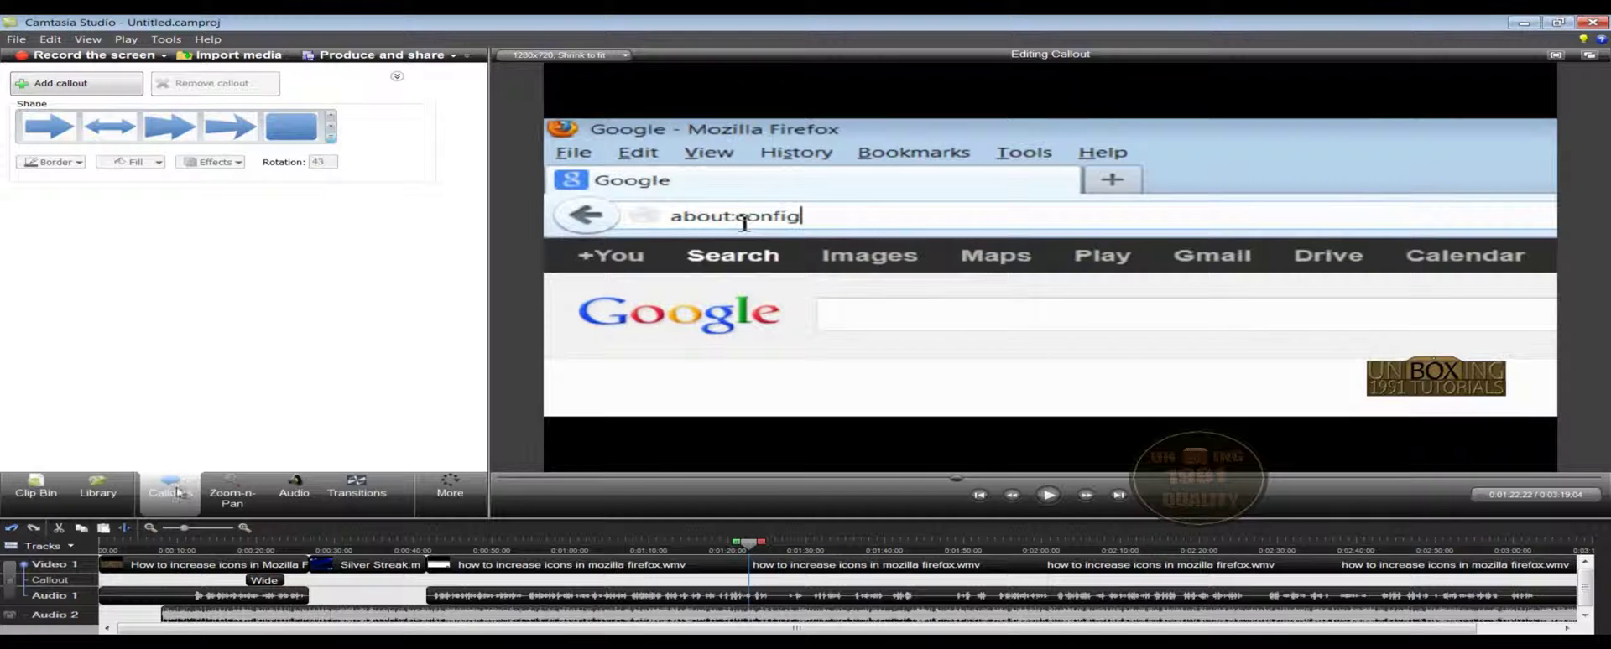
pyautogui.click(331, 140)
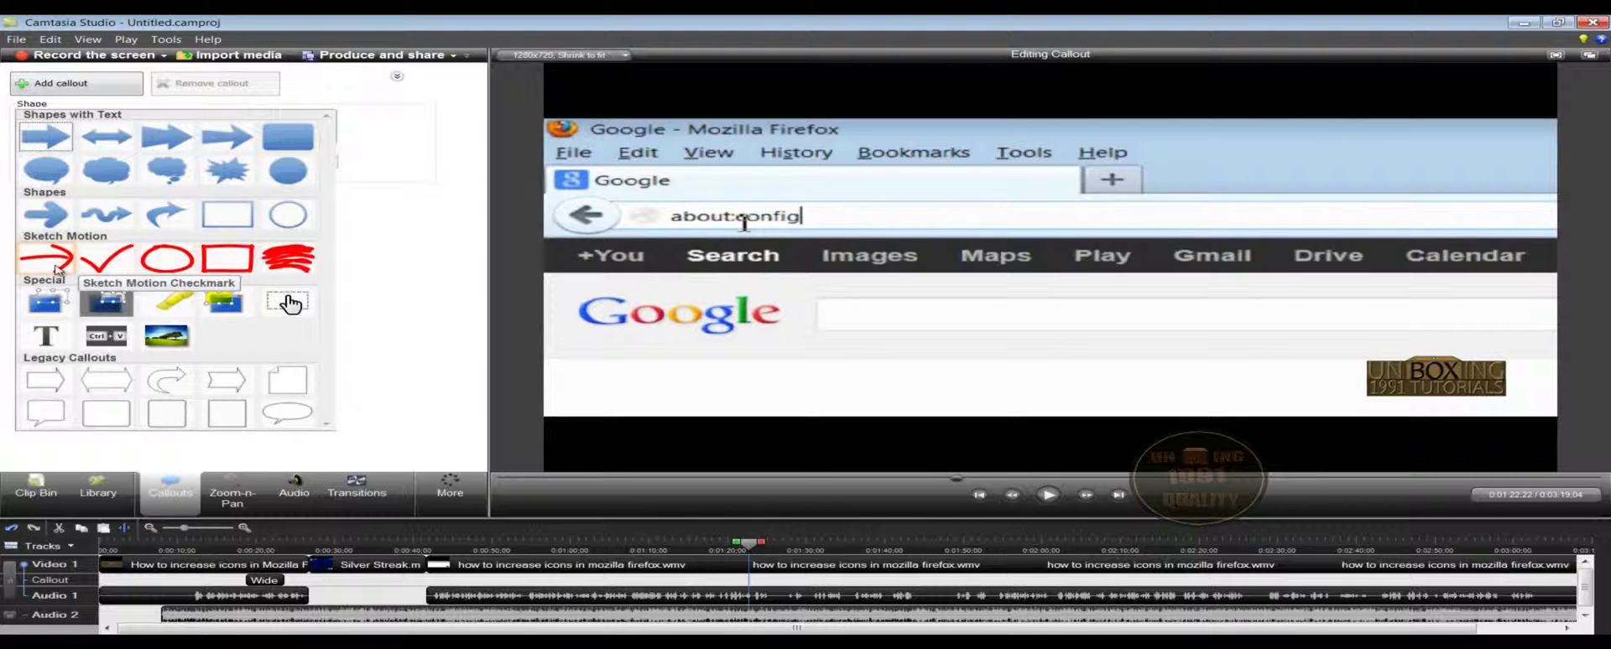
pyautogui.click(233, 264)
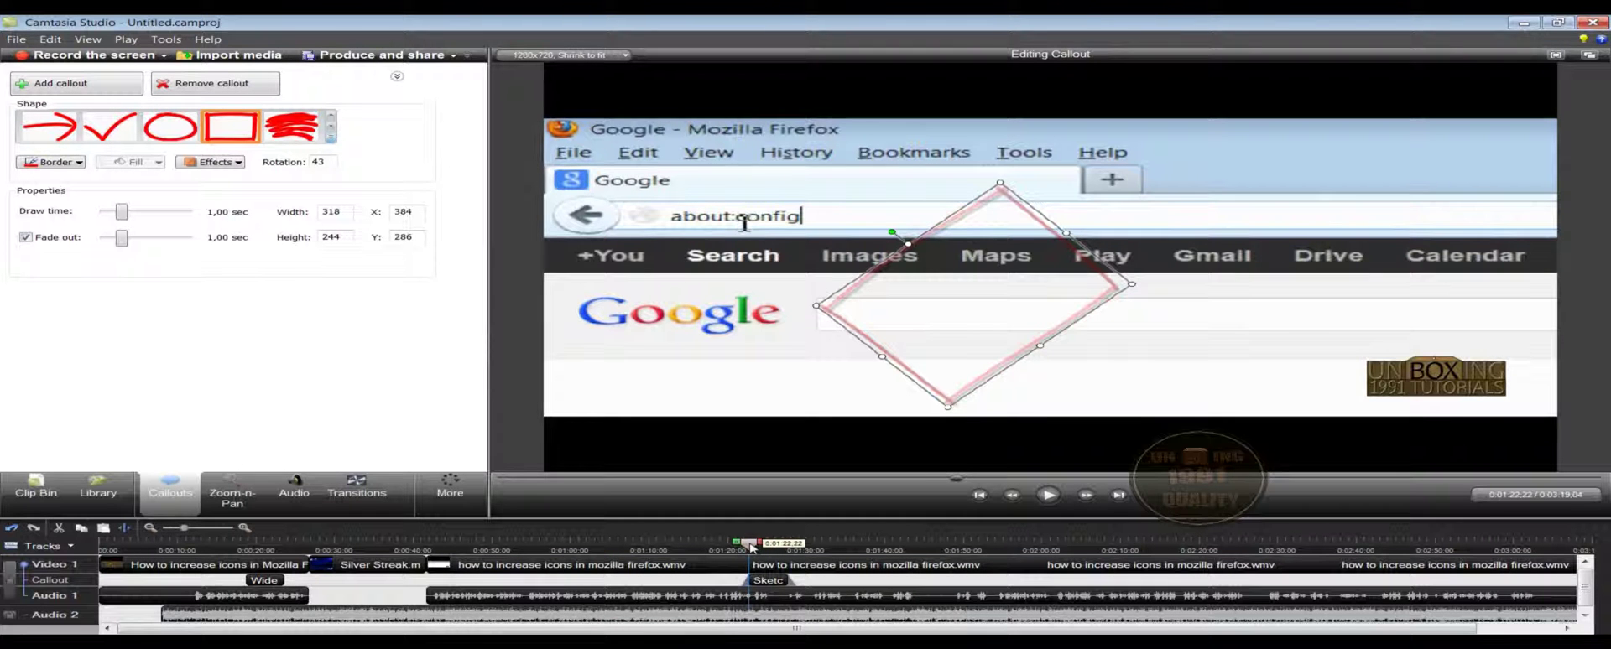
# Step: Rotate the sketch rectangle to 0 and fit it around the about:config address, about 265 by 74 at X 121, Y 235
pyautogui.moveTo(979, 302)
pyautogui.mouseDown()
pyautogui.moveTo(890, 307)
pyautogui.moveTo(806, 261)
pyautogui.moveTo(767, 277)
pyautogui.moveTo(813, 282)
pyautogui.mouseUp()
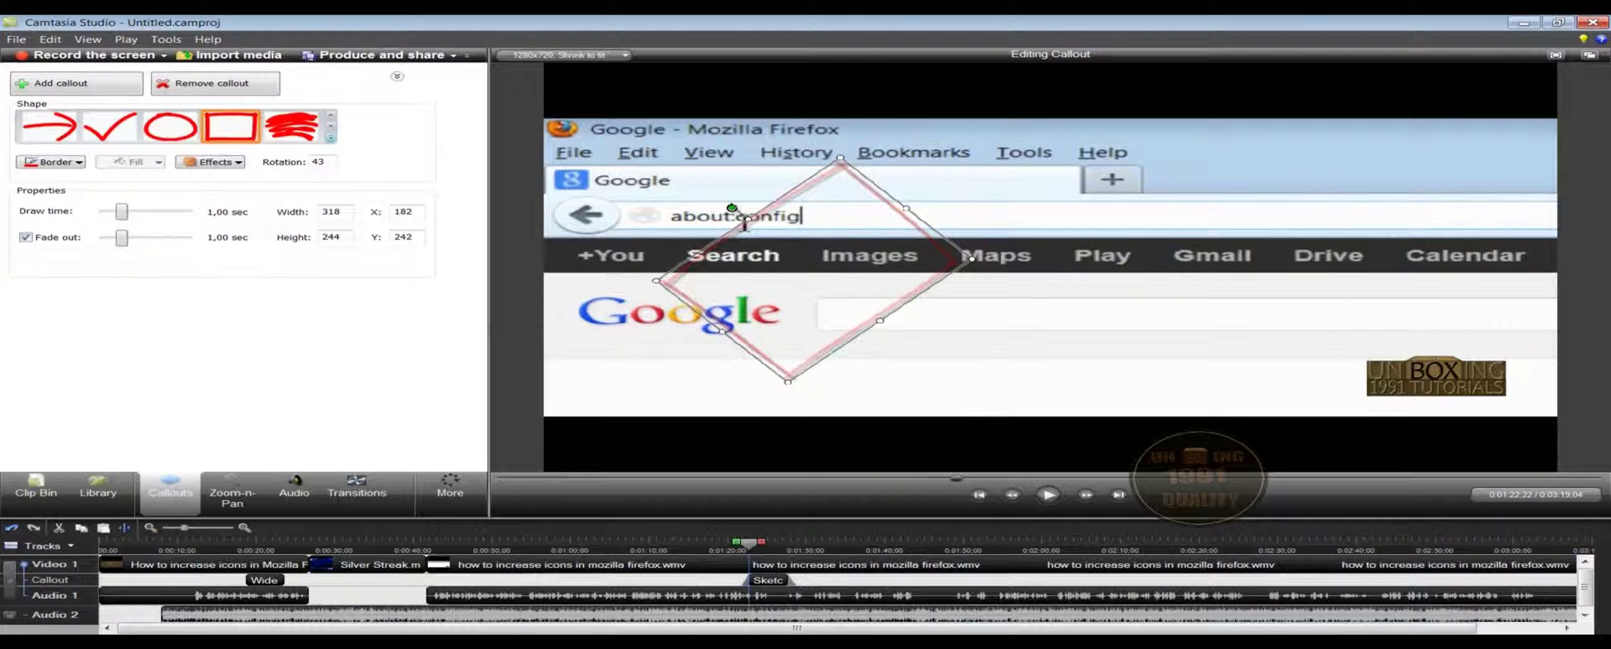
pyautogui.moveTo(731, 208); pyautogui.dragTo(815, 186)
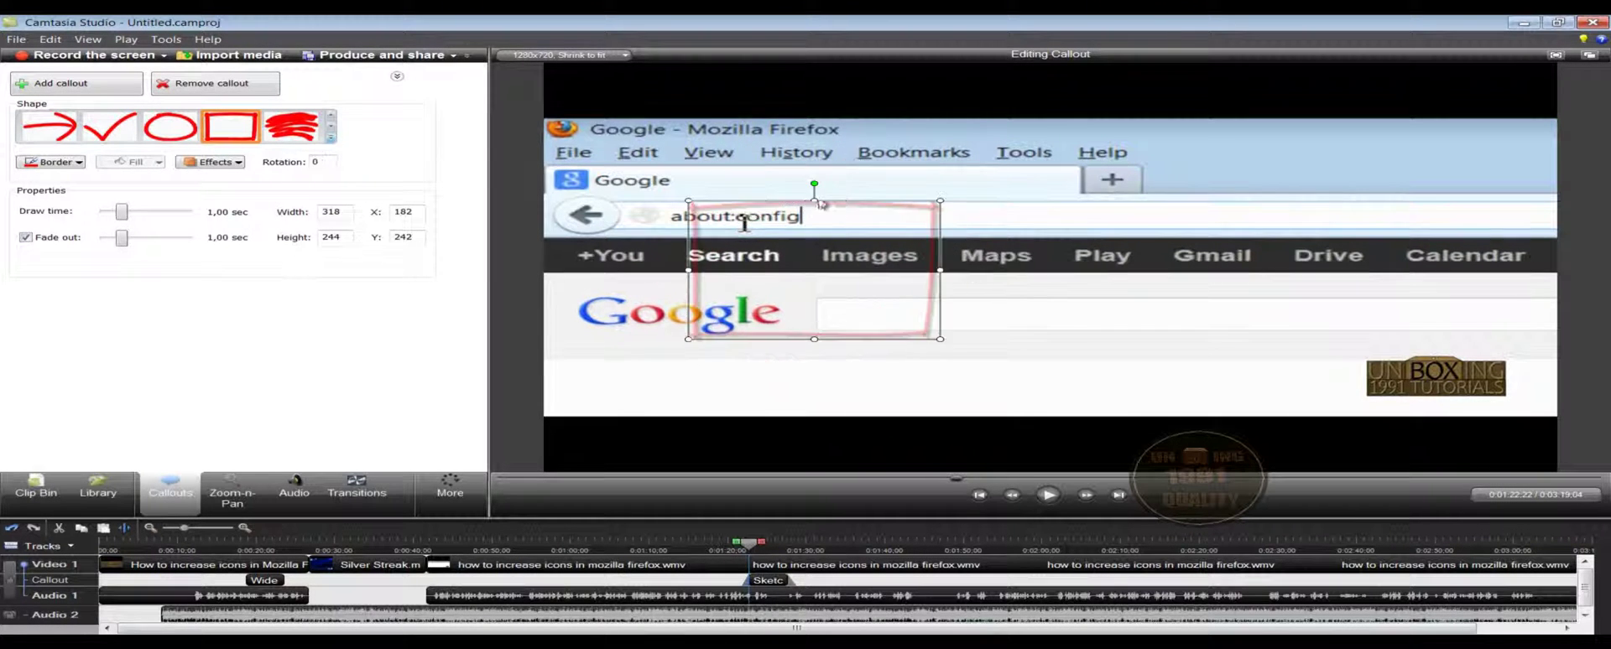
pyautogui.moveTo(828, 302); pyautogui.dragTo(792, 218)
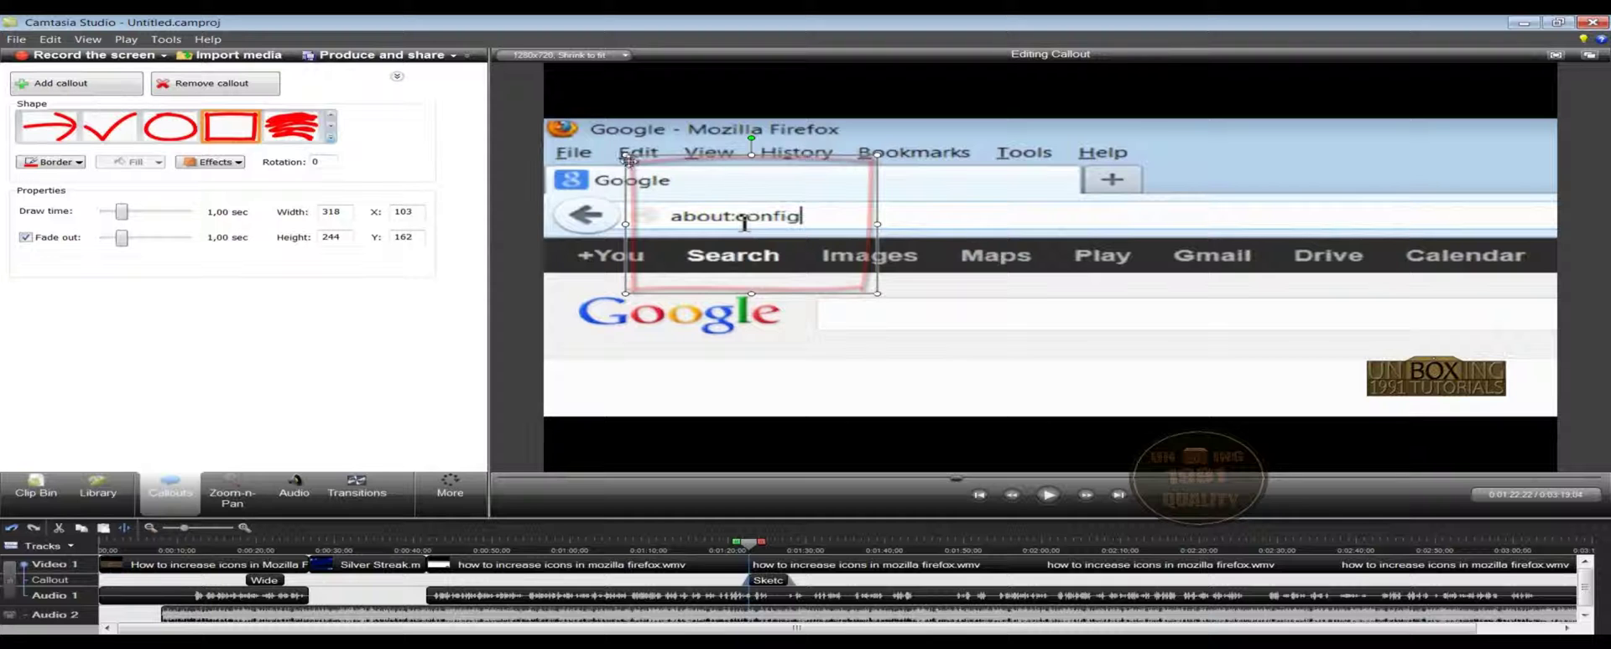
pyautogui.moveTo(626, 156); pyautogui.dragTo(667, 245)
pyautogui.moveTo(760, 266); pyautogui.dragTo(751, 220)
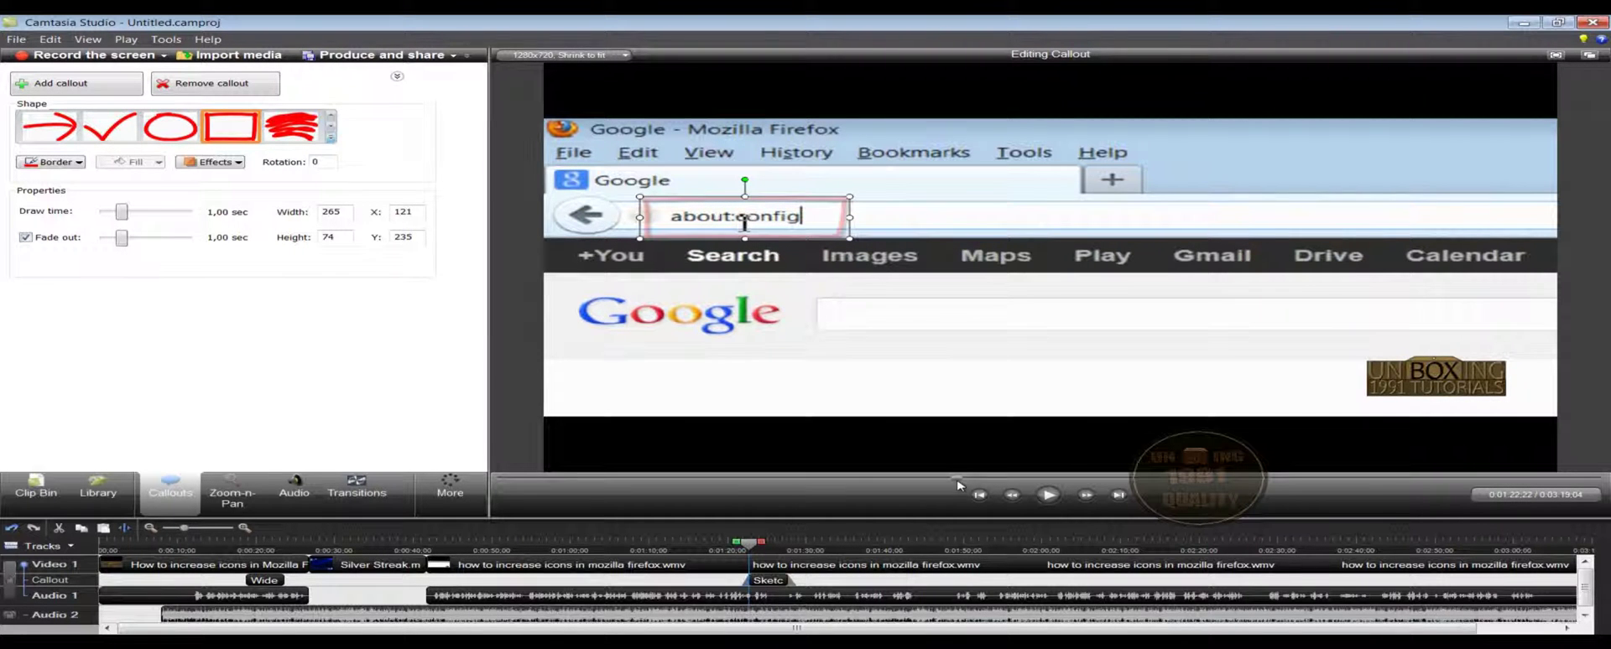
# Step: Play the timeline from about 0:01:21 to preview the sketch rectangle being drawn around about:config
pyautogui.click(1011, 496)
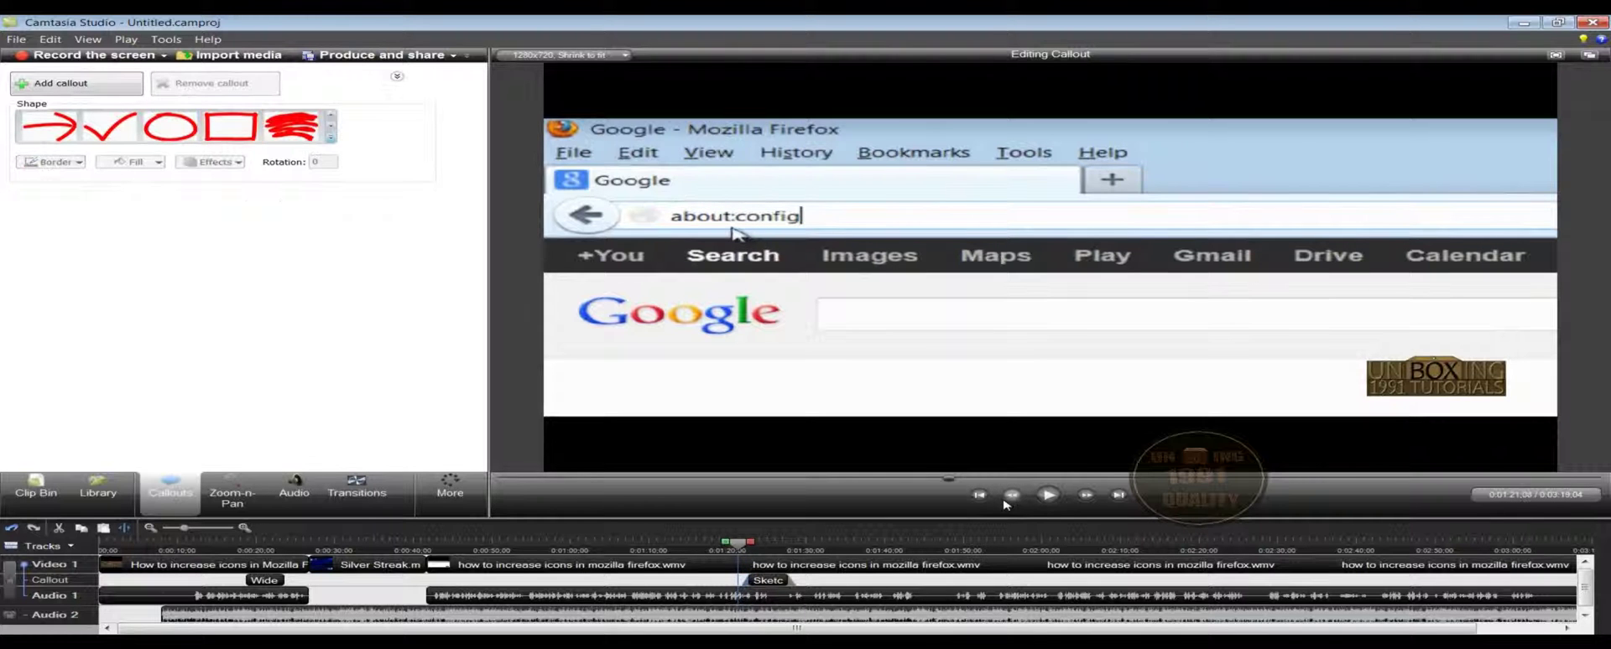
pyautogui.click(1045, 500)
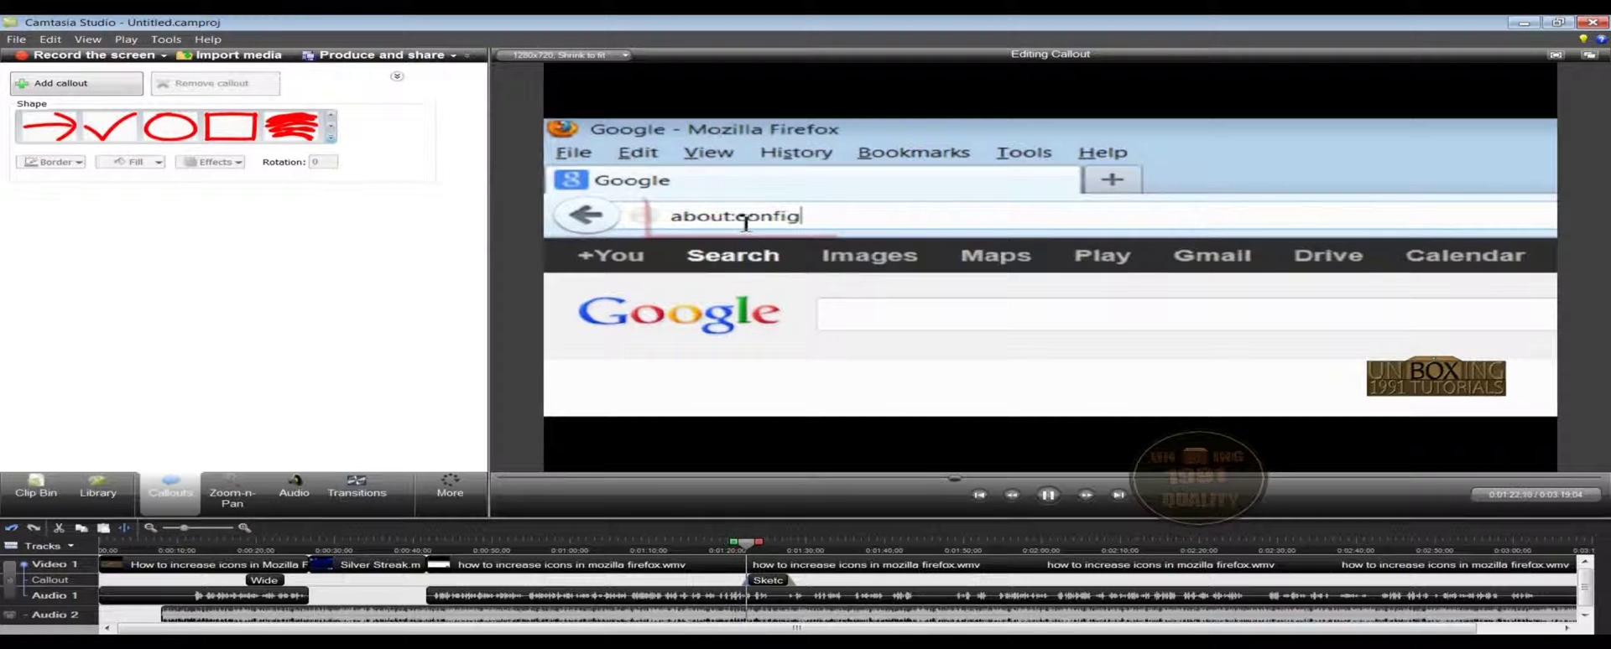
pyautogui.click(1047, 495)
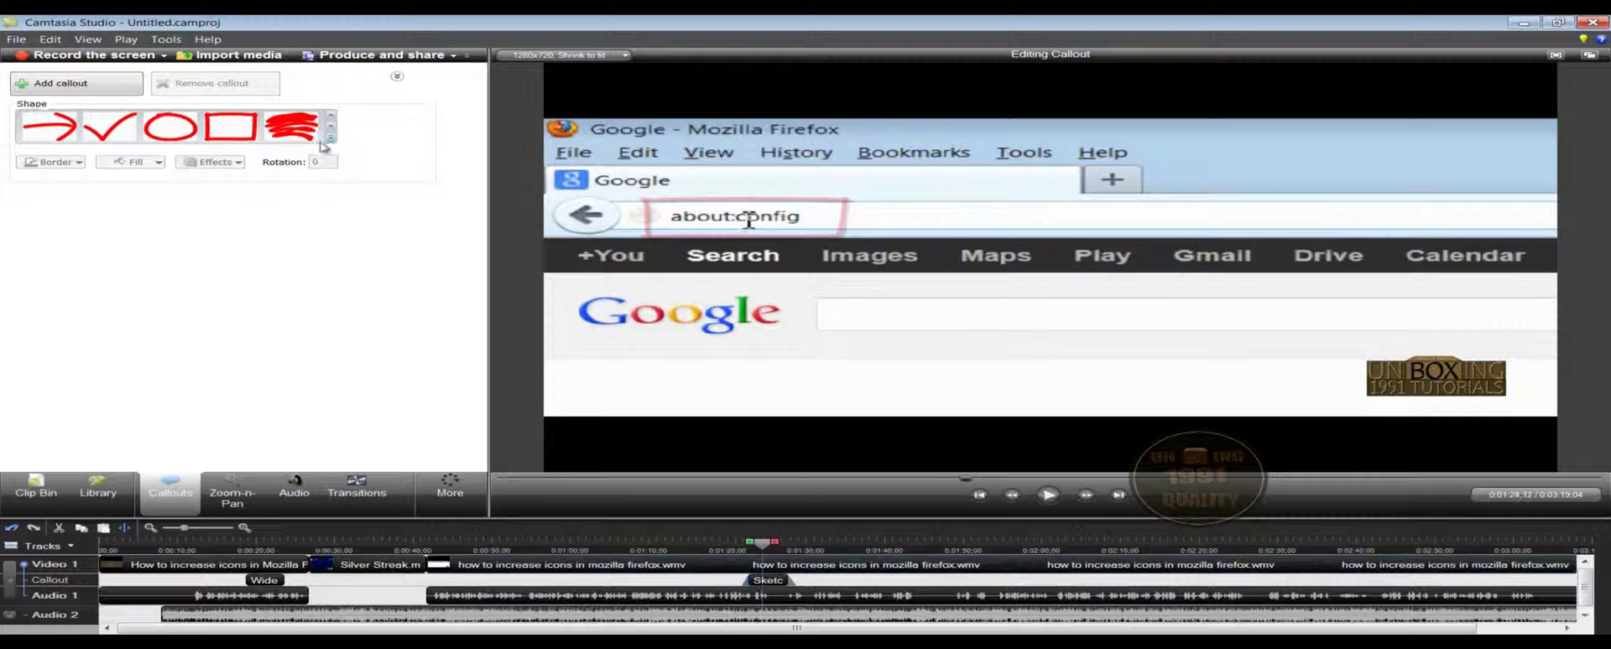
pyautogui.click(331, 137)
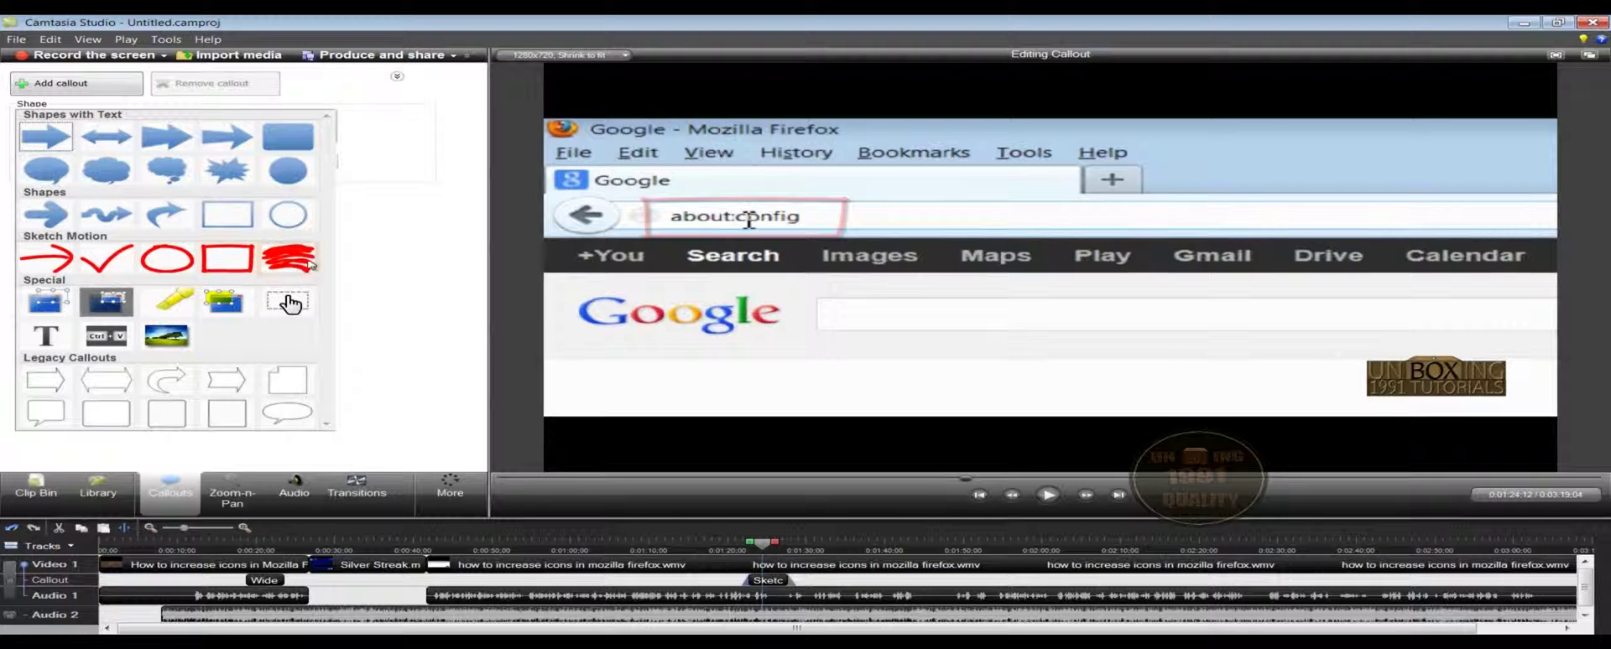
pyautogui.click(434, 266)
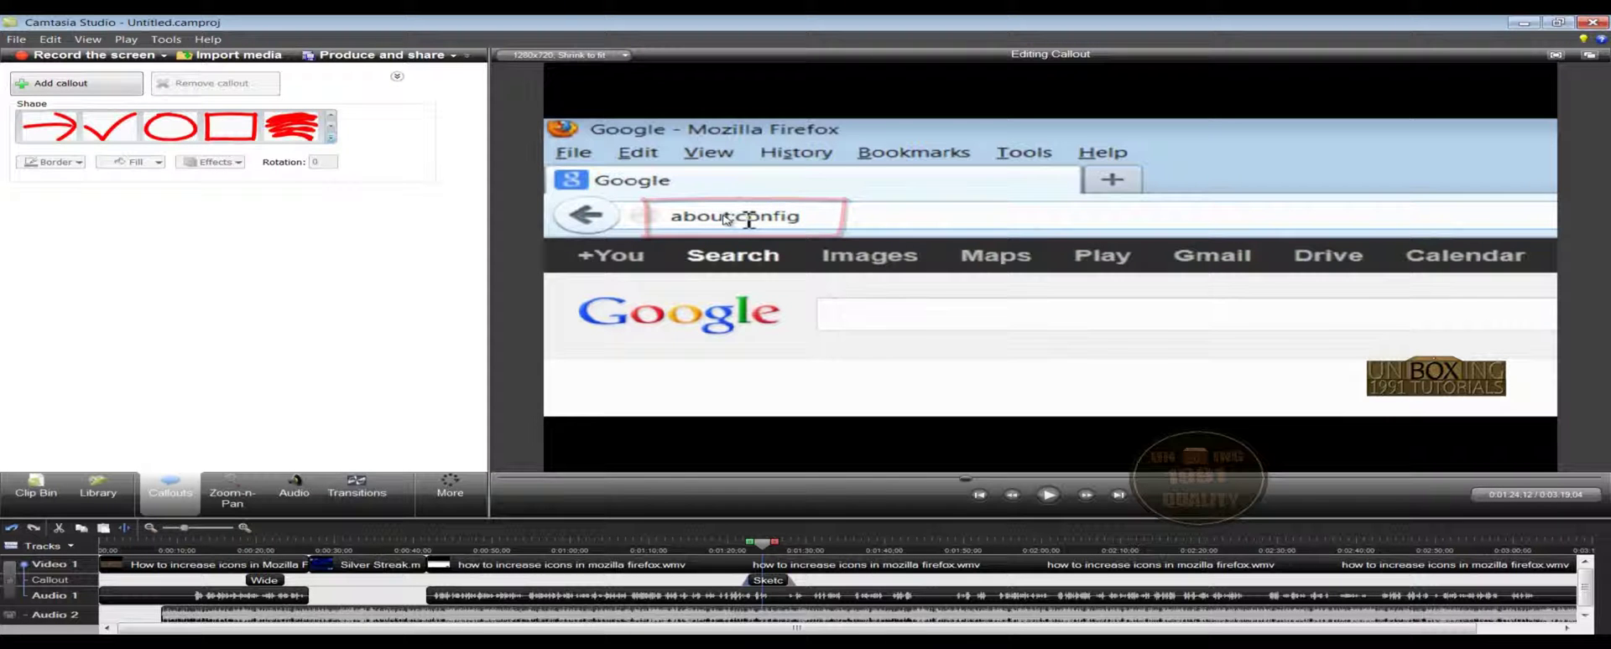
# Step: Set the draw time of the Sketch Motion rectangle around about:config to 2 seconds
pyautogui.click(727, 220)
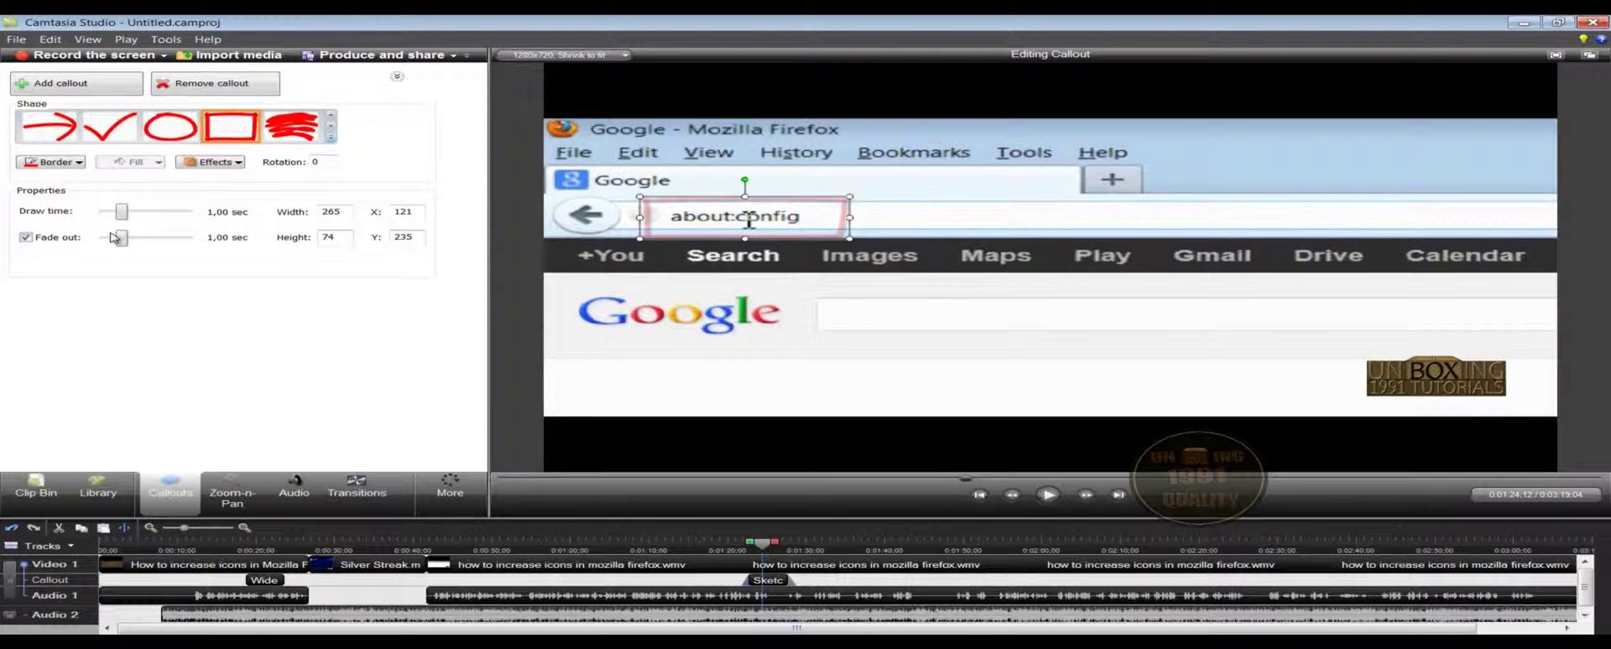
pyautogui.click(51, 162)
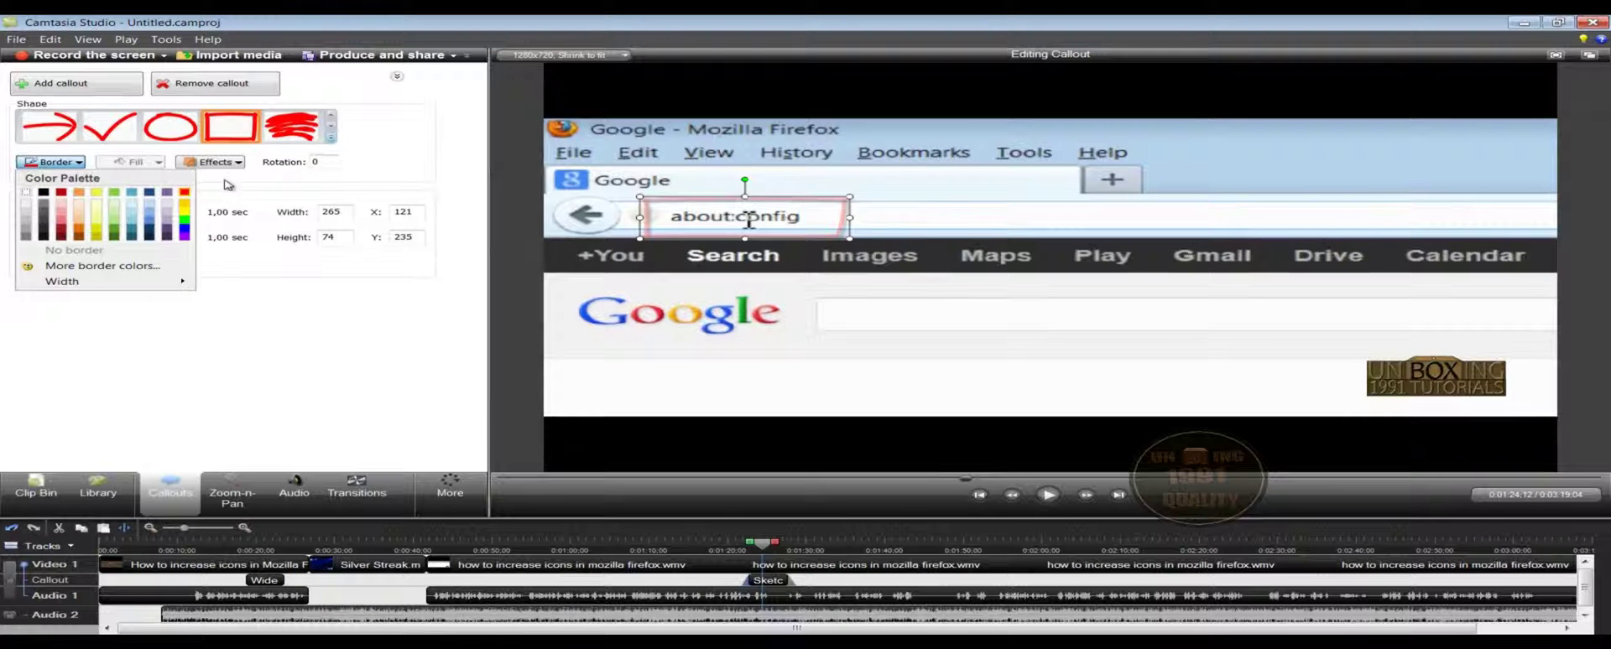
pyautogui.click(312, 189)
pyautogui.click(214, 163)
pyautogui.moveTo(282, 214)
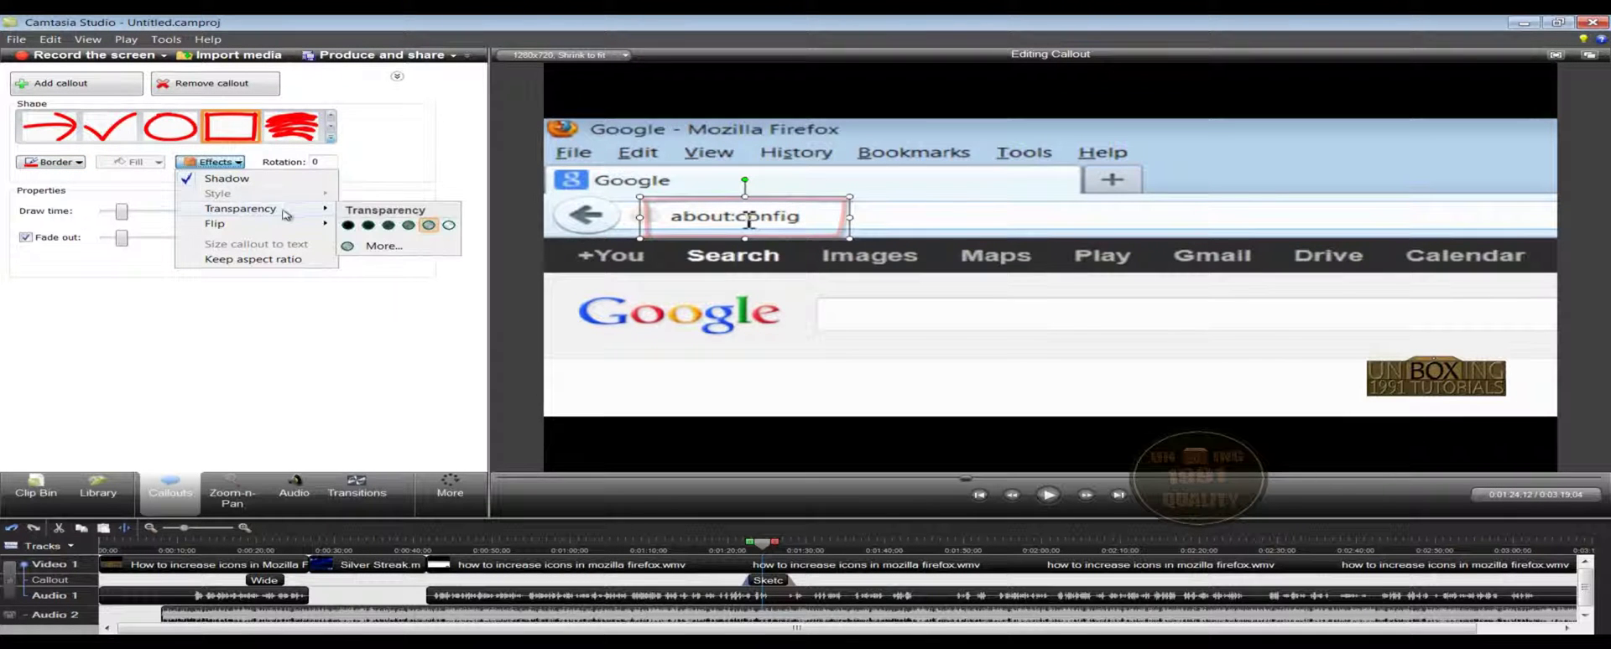
pyautogui.click(392, 174)
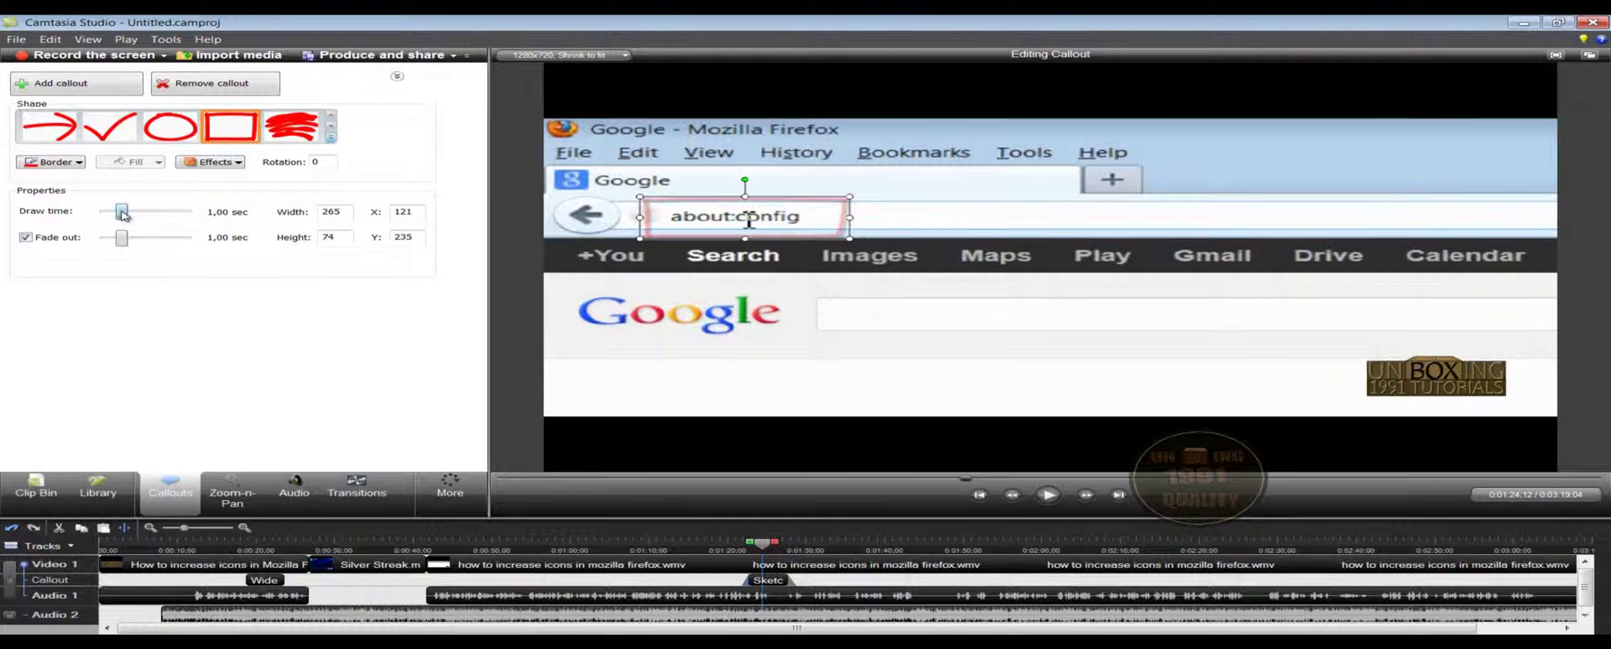
pyautogui.moveTo(124, 214); pyautogui.dragTo(142, 215)
# Step: Play the timeline from about 0:01:20 to preview the sketch rectangle with its slower draw time
pyautogui.moveTo(762, 543); pyautogui.dragTo(728, 552)
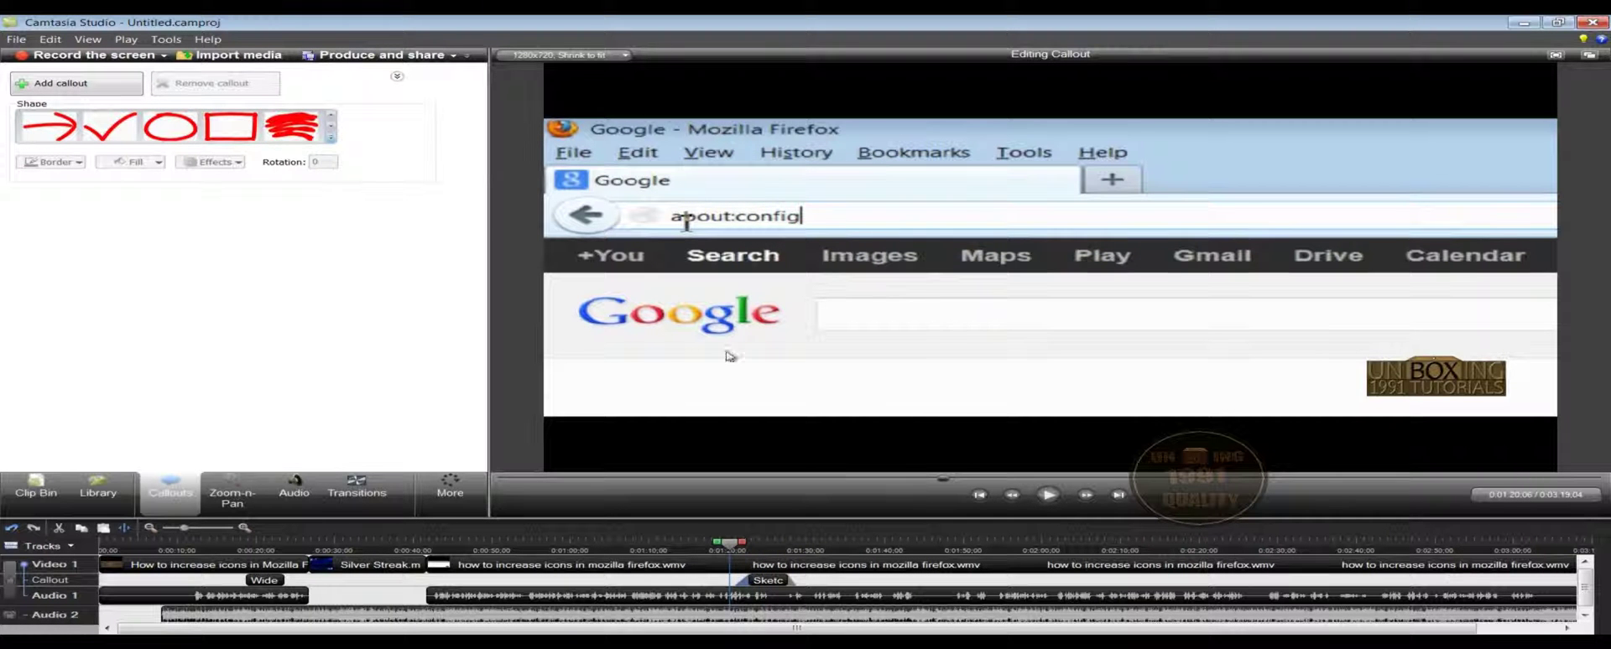
pyautogui.click(1047, 503)
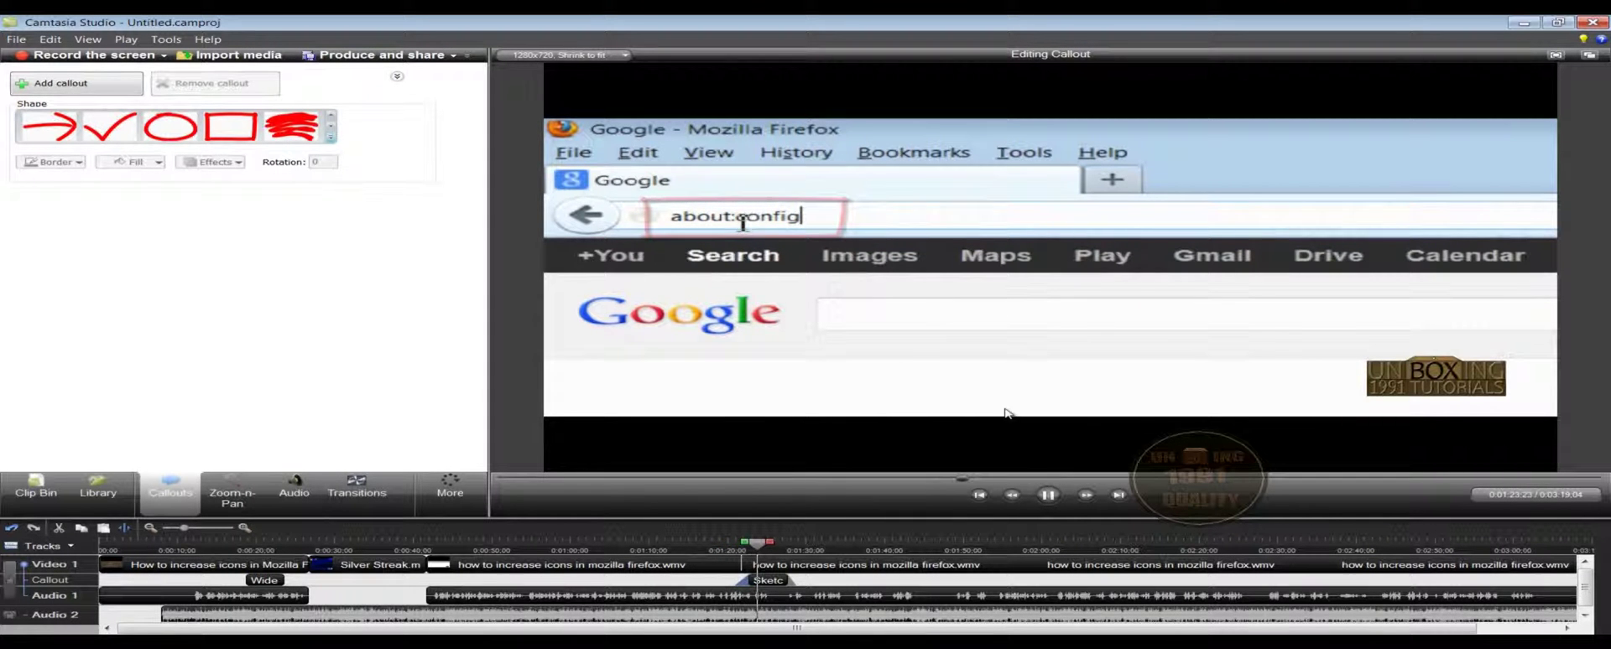
pyautogui.click(1047, 495)
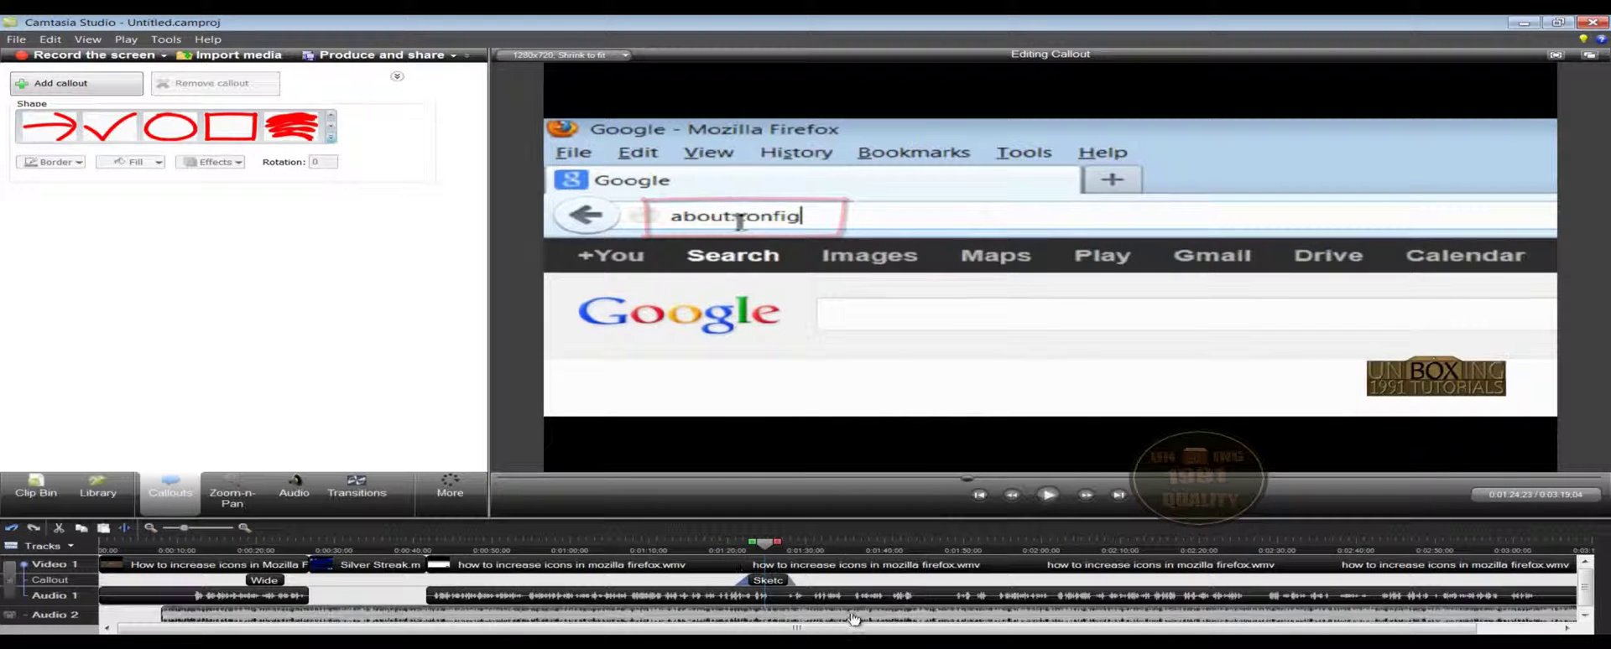
# Step: Turn off the sketch rectangle's fade-out and shift it slightly to X 112, Y 238
pyautogui.click(774, 582)
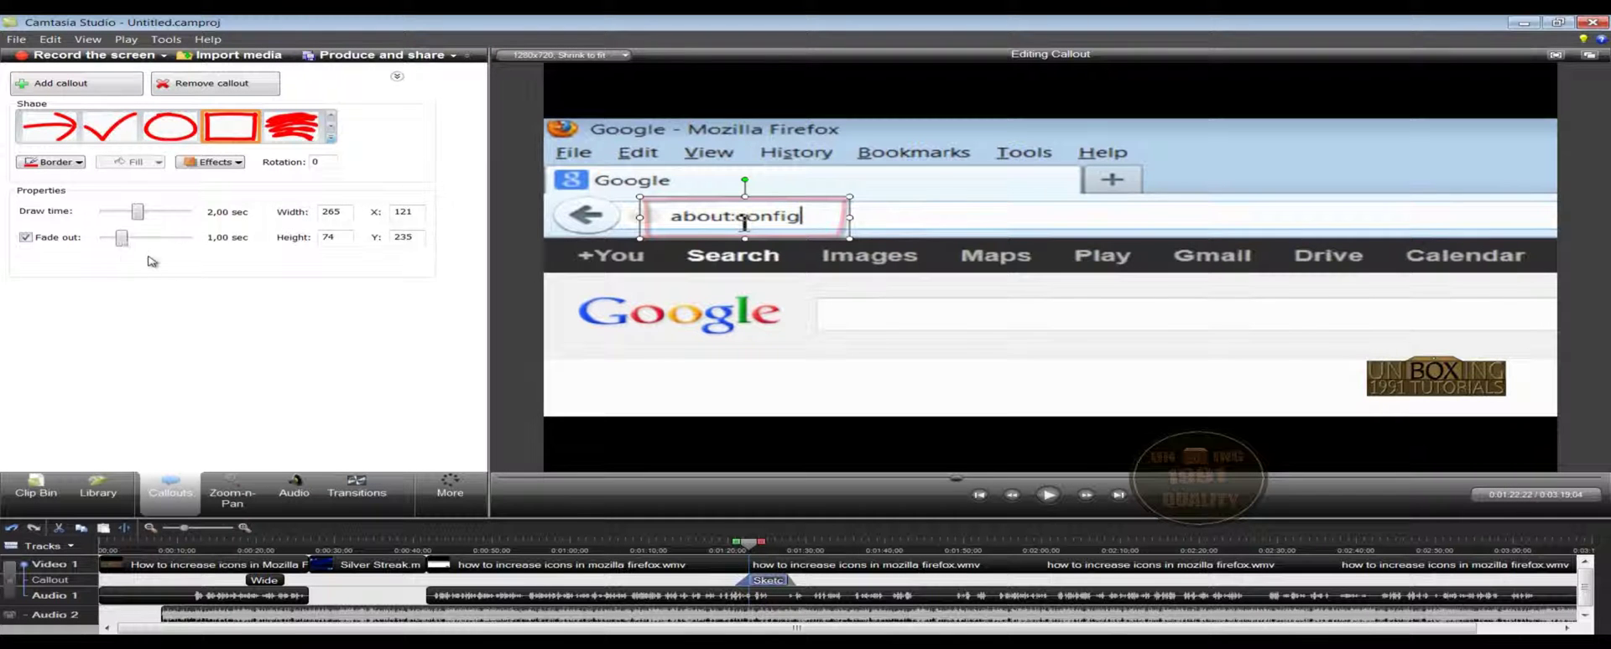
pyautogui.click(53, 240)
pyautogui.moveTo(741, 221); pyautogui.dragTo(734, 224)
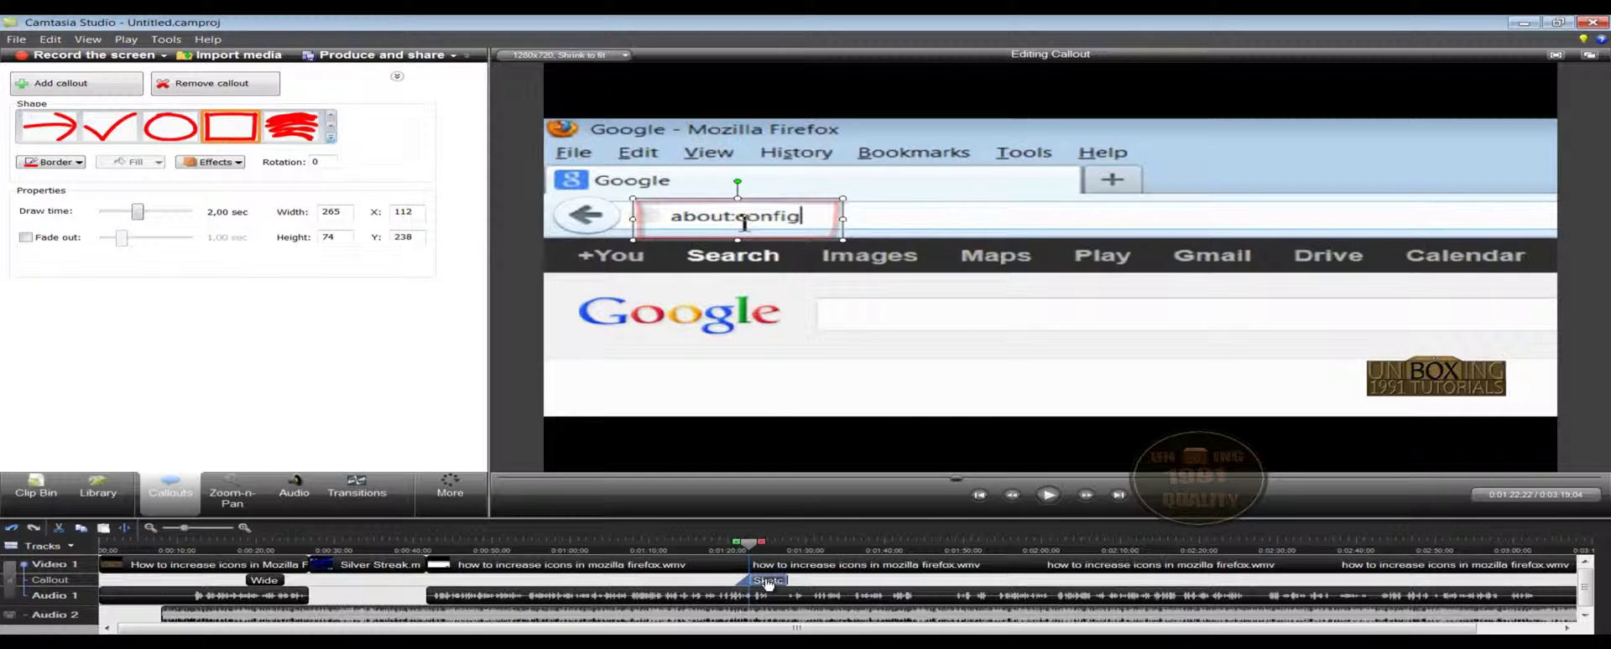
# Step: Replace the sketch rectangle with a Sketch Motion scribble about 887 by 311 at X 118, Y 204 across the Google page
pyautogui.press('Delete')
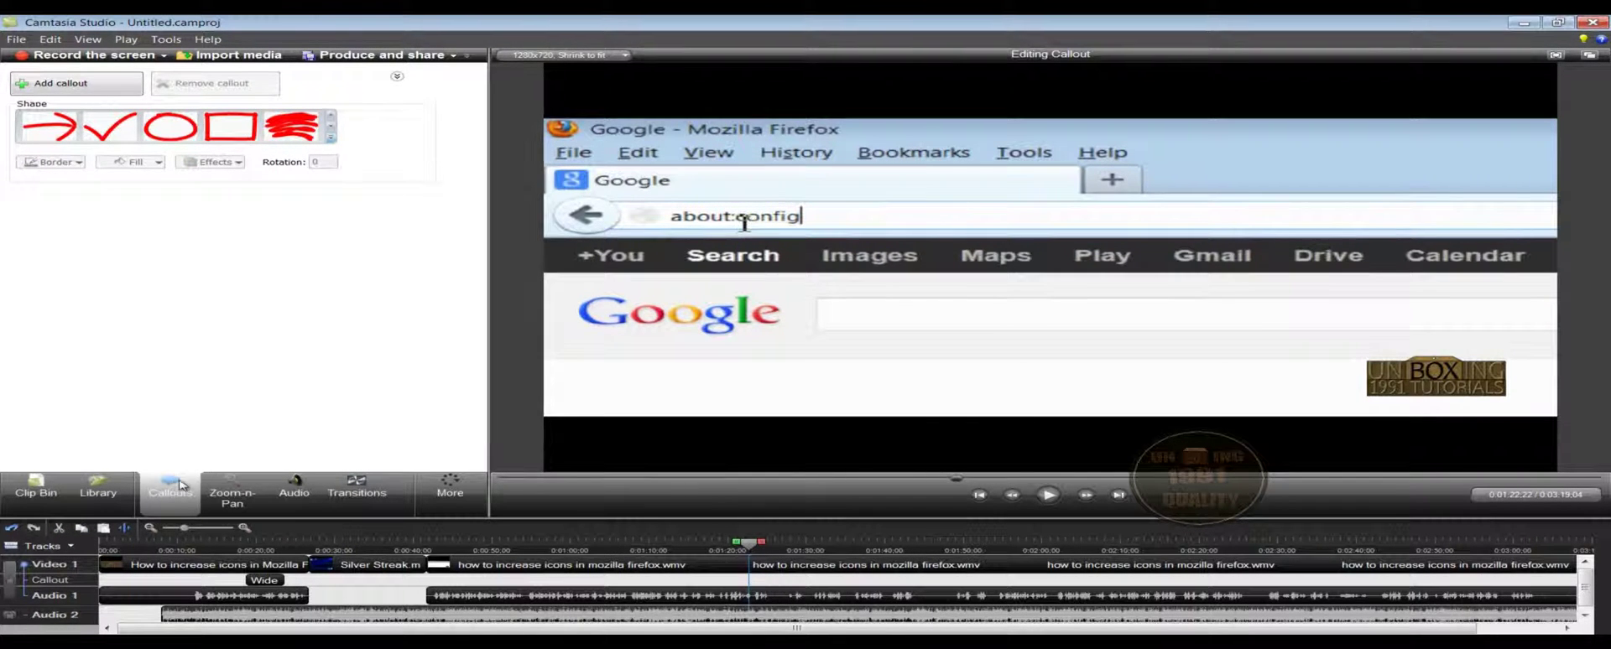
pyautogui.click(330, 139)
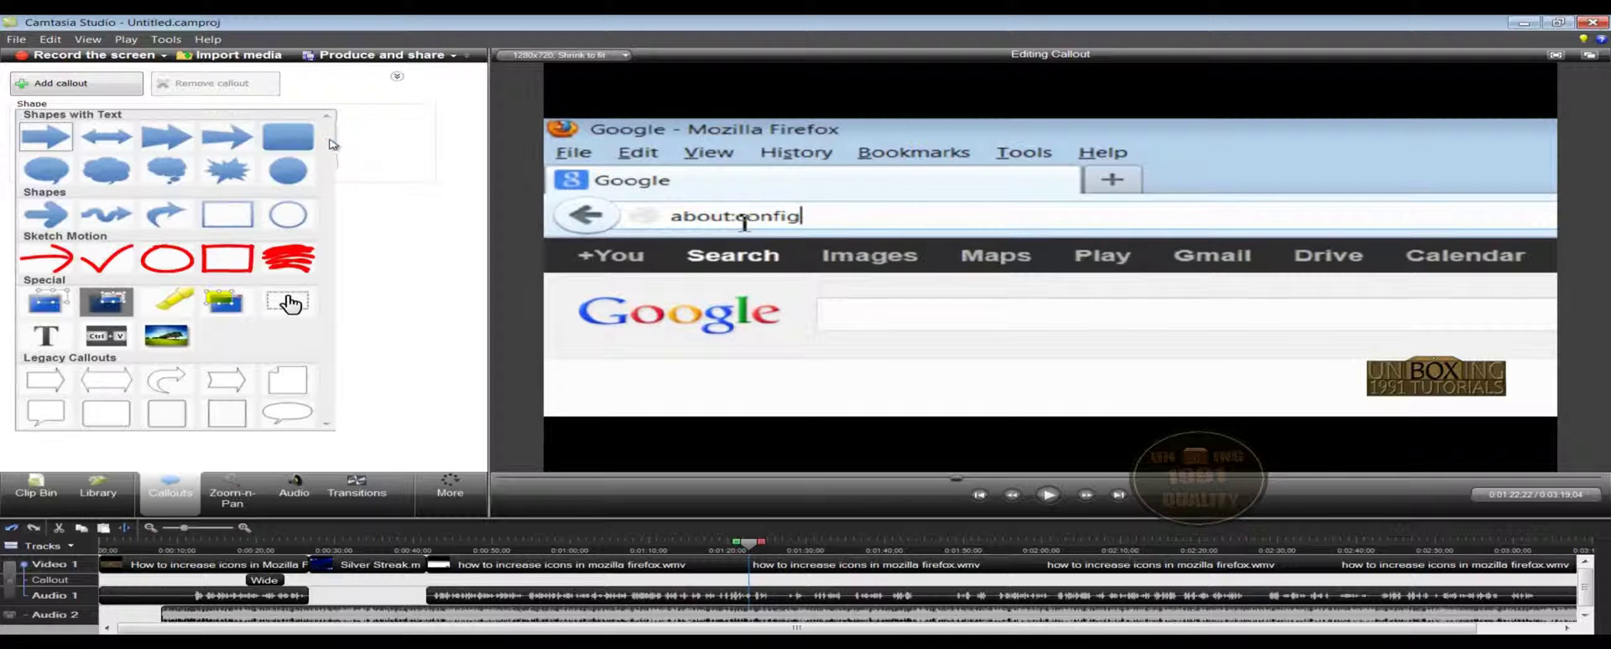
pyautogui.click(292, 267)
pyautogui.moveTo(757, 247)
pyautogui.mouseDown()
pyautogui.moveTo(1162, 219)
pyautogui.moveTo(801, 191)
pyautogui.moveTo(813, 207)
pyautogui.mouseUp()
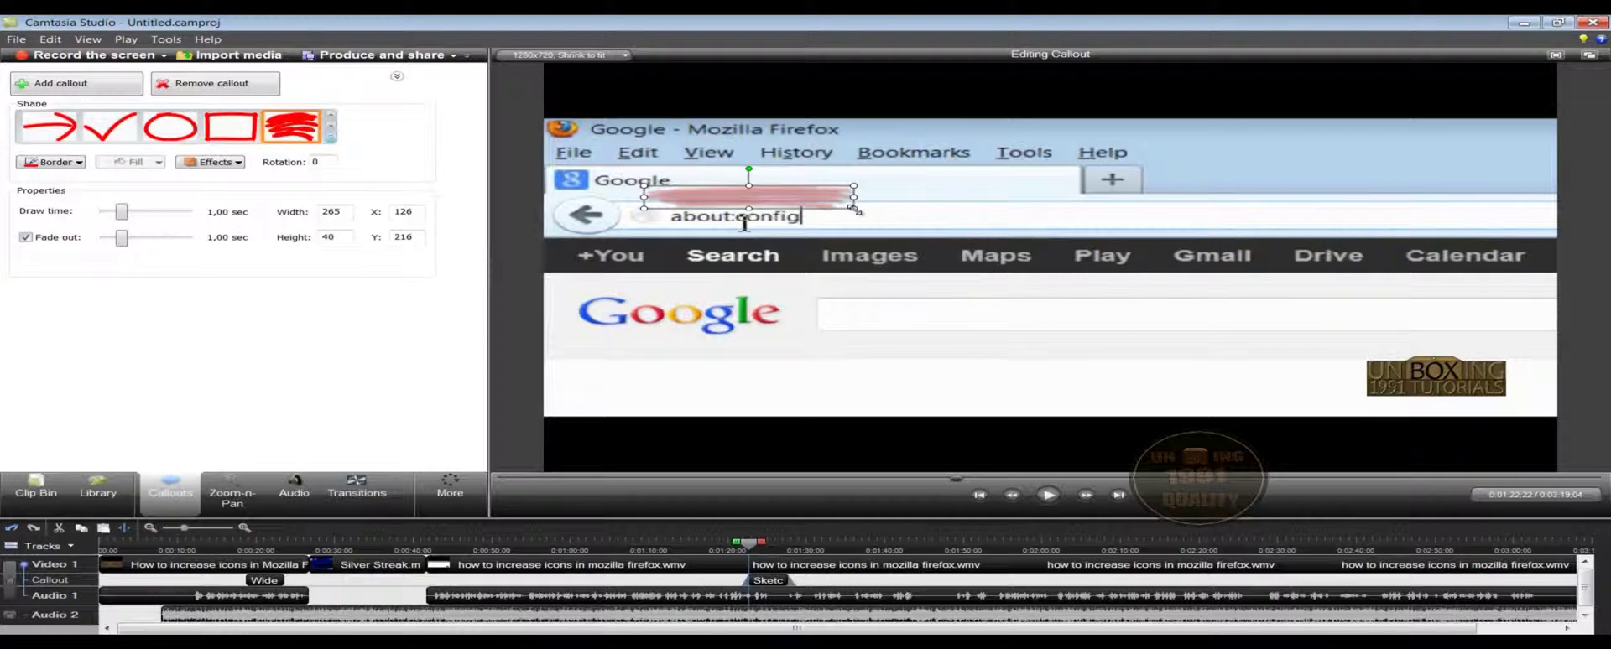
pyautogui.moveTo(856, 209)
pyautogui.mouseDown()
pyautogui.moveTo(1054, 360)
pyautogui.moveTo(1404, 406)
pyautogui.moveTo(1340, 358)
pyautogui.mouseUp()
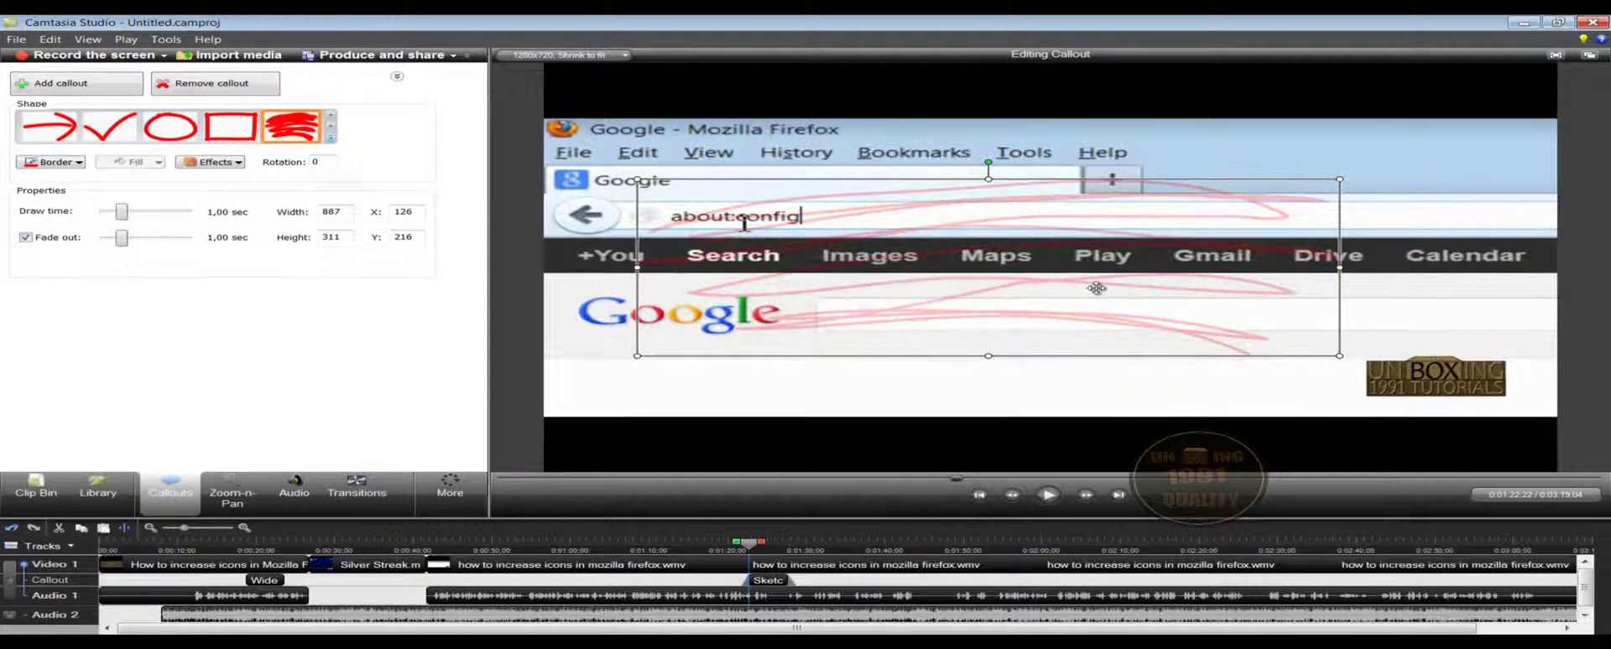
# Step: Format the scribble callout with a black border, a 3-second draw time and no transparency
pyautogui.click(67, 163)
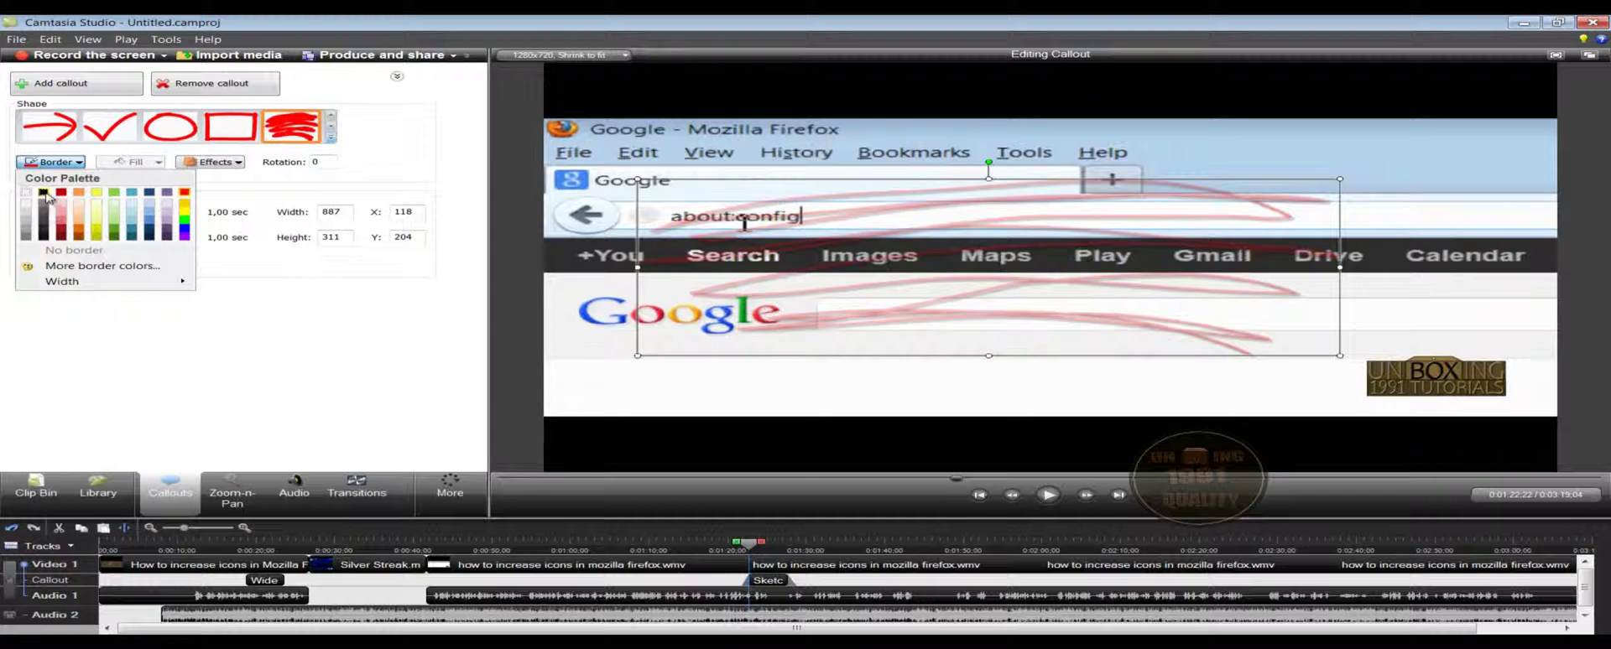
pyautogui.click(47, 198)
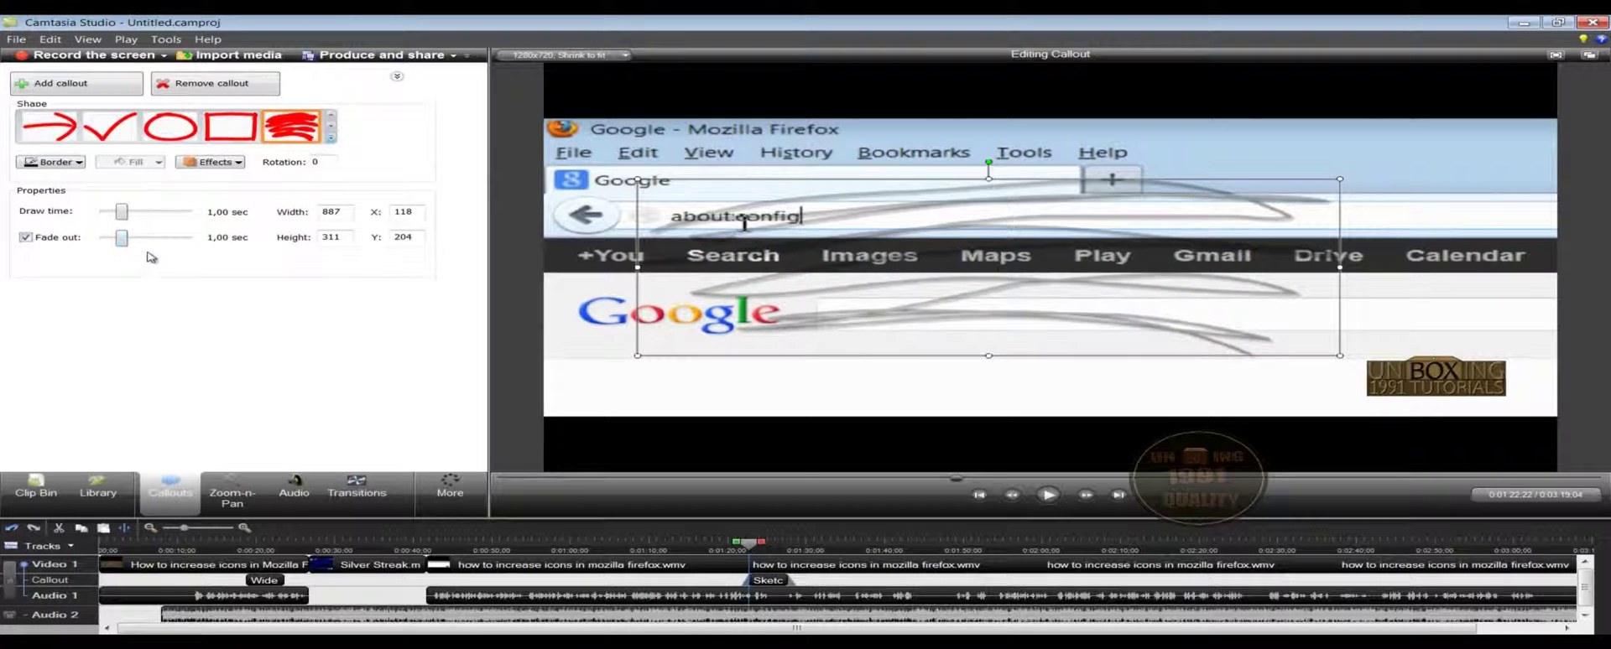
pyautogui.moveTo(122, 213)
pyautogui.mouseDown()
pyautogui.moveTo(168, 213)
pyautogui.moveTo(154, 213)
pyautogui.mouseUp()
pyautogui.click(238, 162)
pyautogui.moveTo(284, 210)
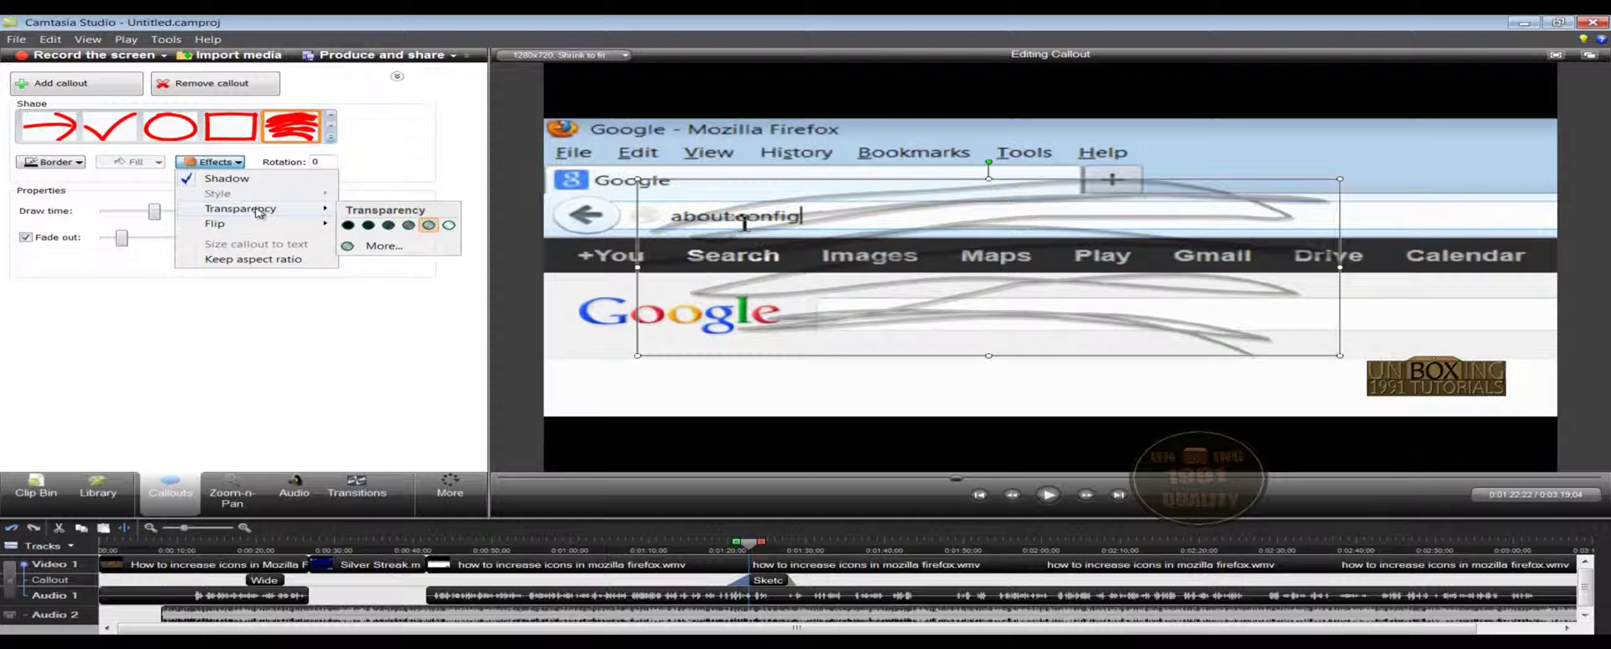
pyautogui.click(348, 226)
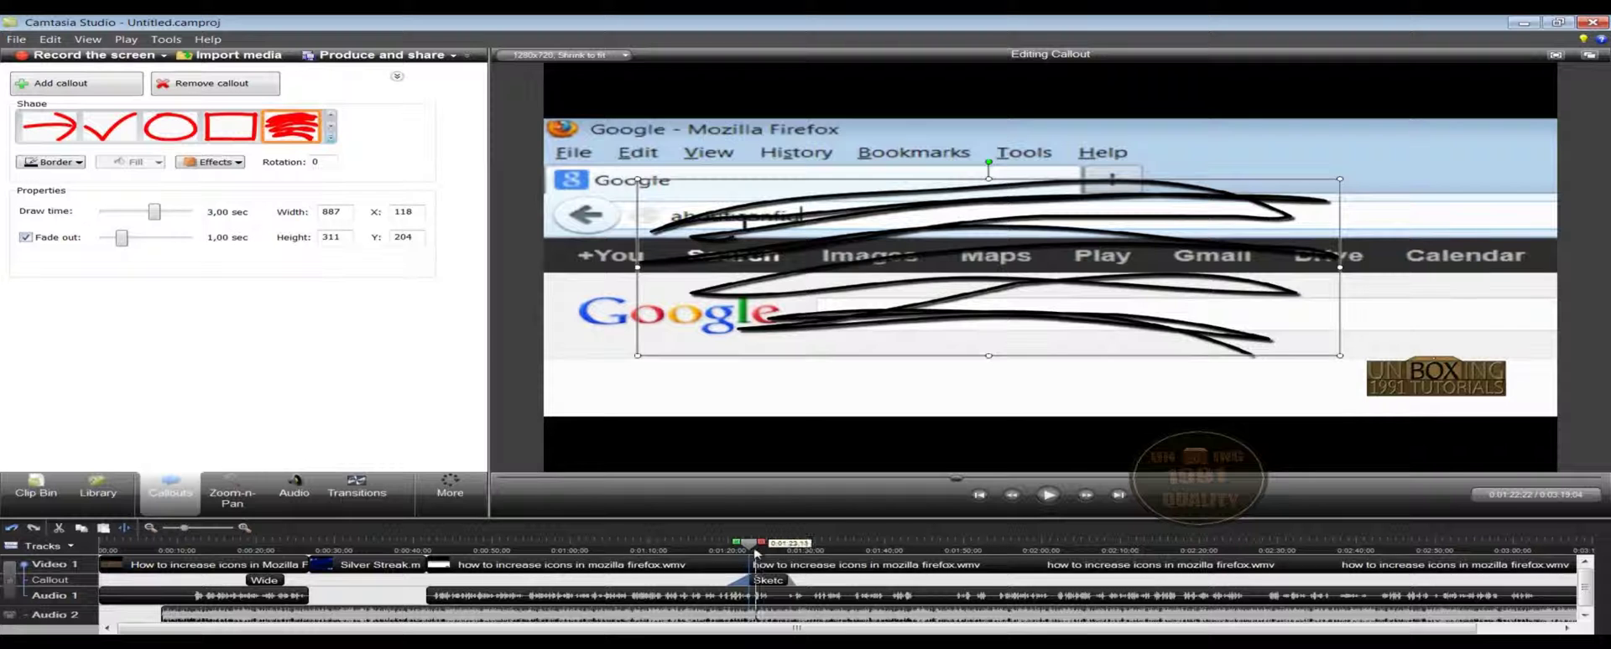
# Step: Play the timeline from about 0:01:18 to preview the black scribble being drawn, and reselect the scribble callout
pyautogui.moveTo(750, 547); pyautogui.dragTo(718, 551)
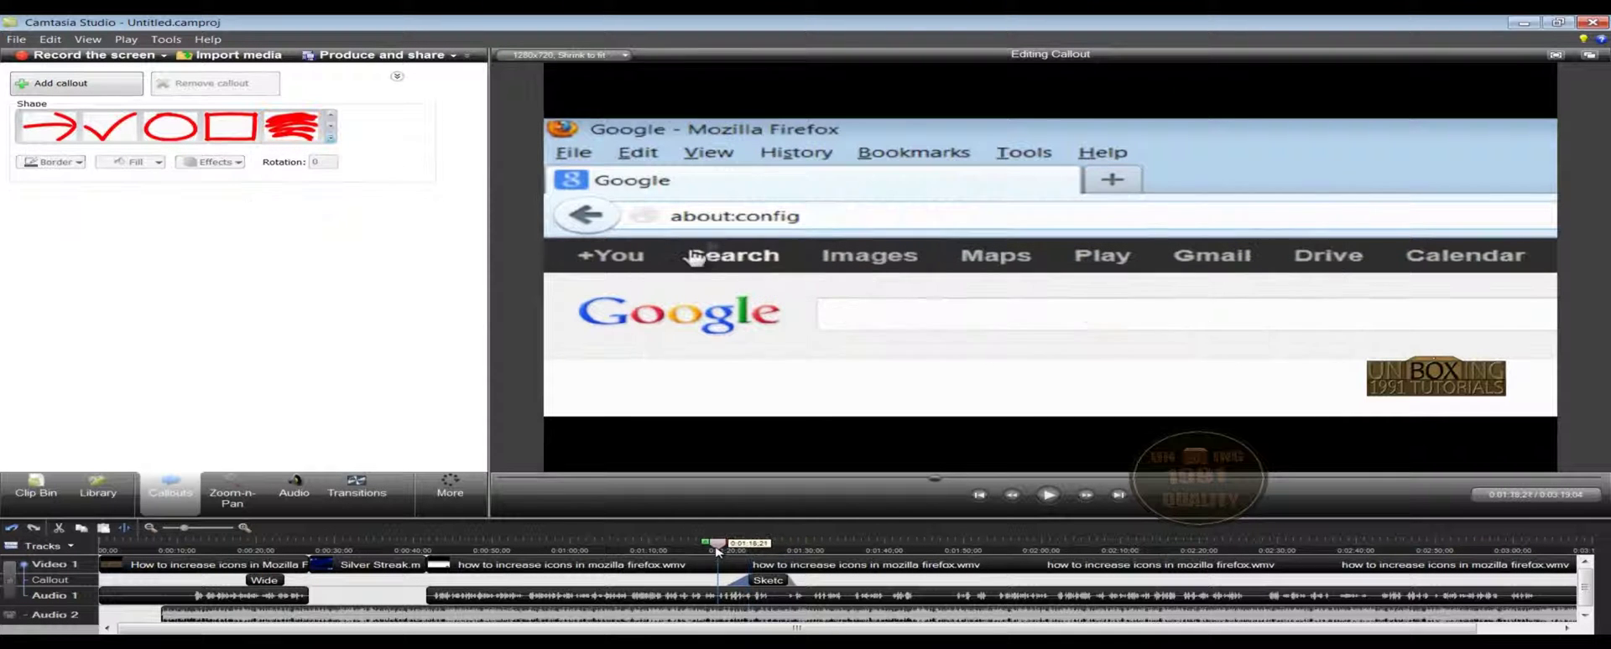
pyautogui.click(1048, 496)
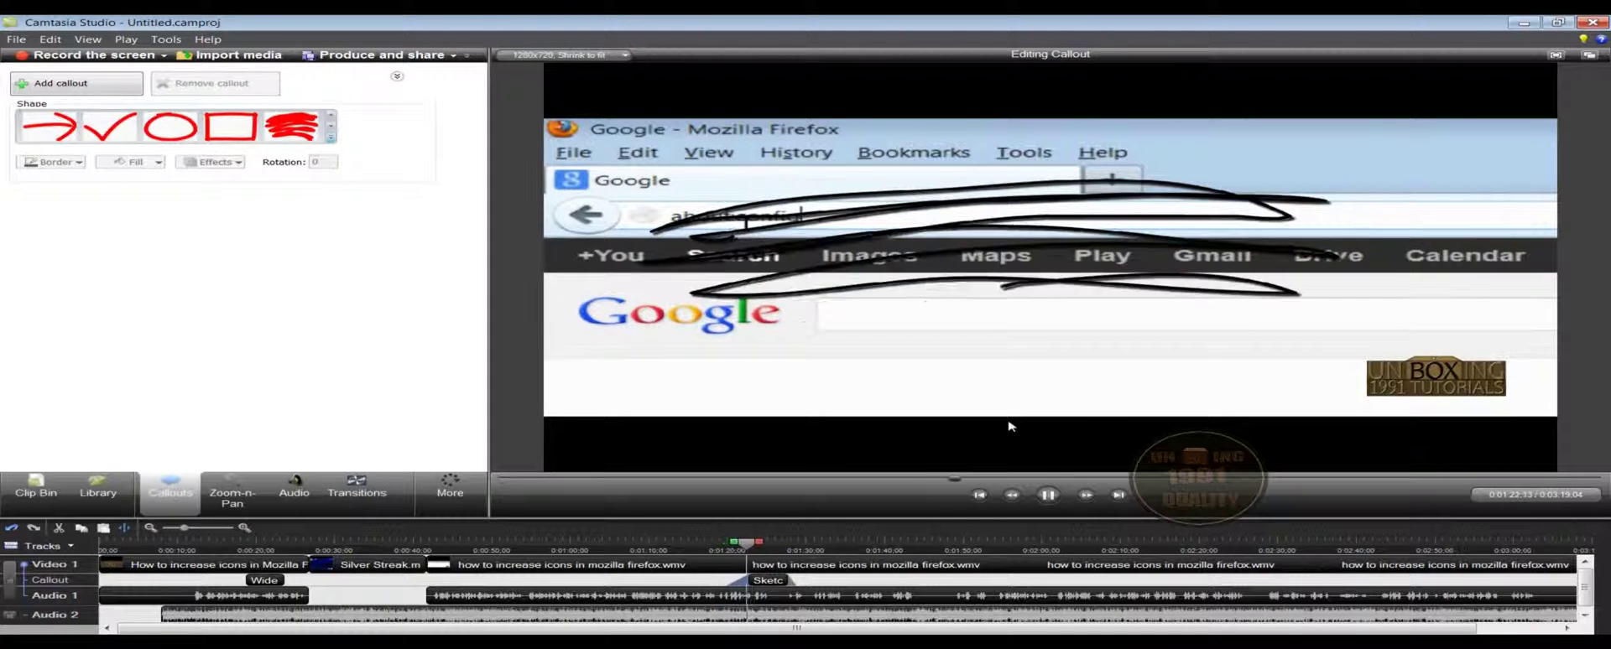
pyautogui.click(1051, 496)
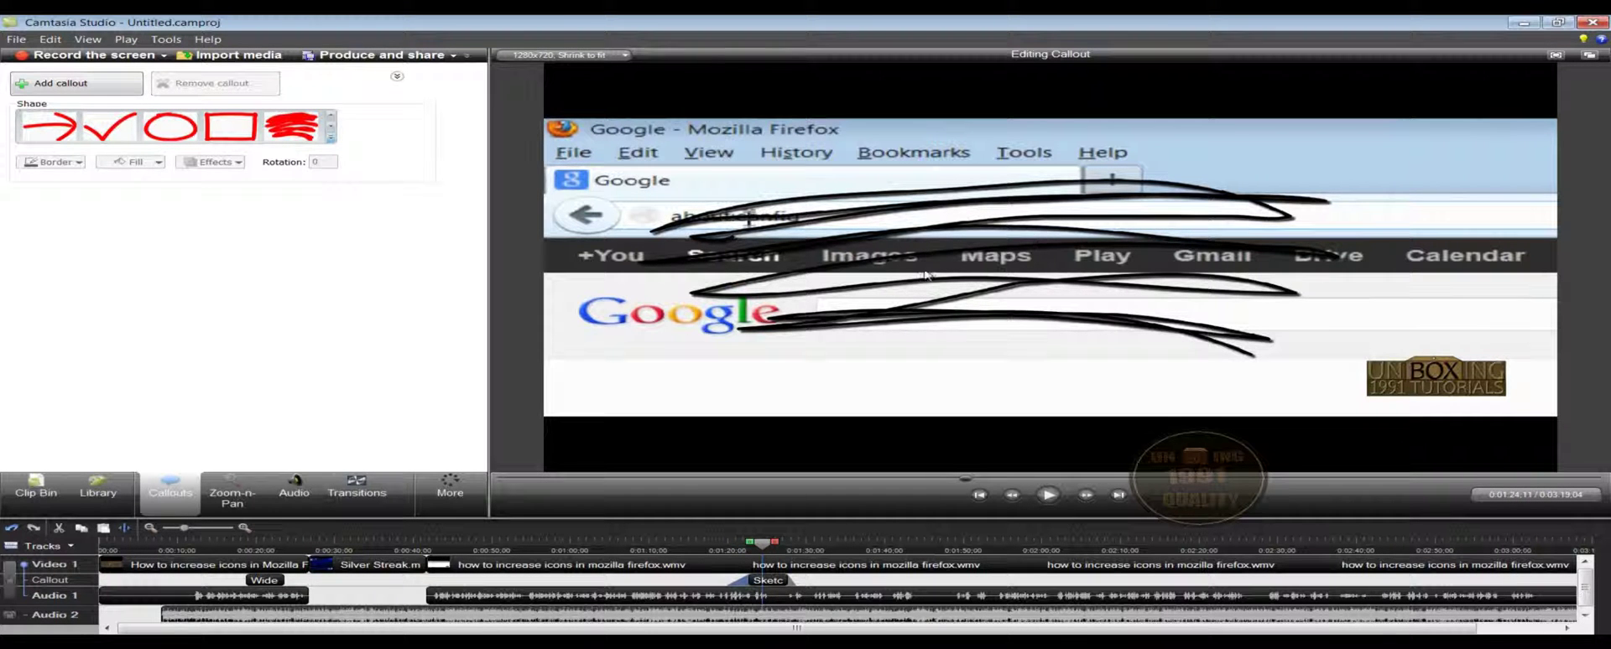
pyautogui.click(993, 343)
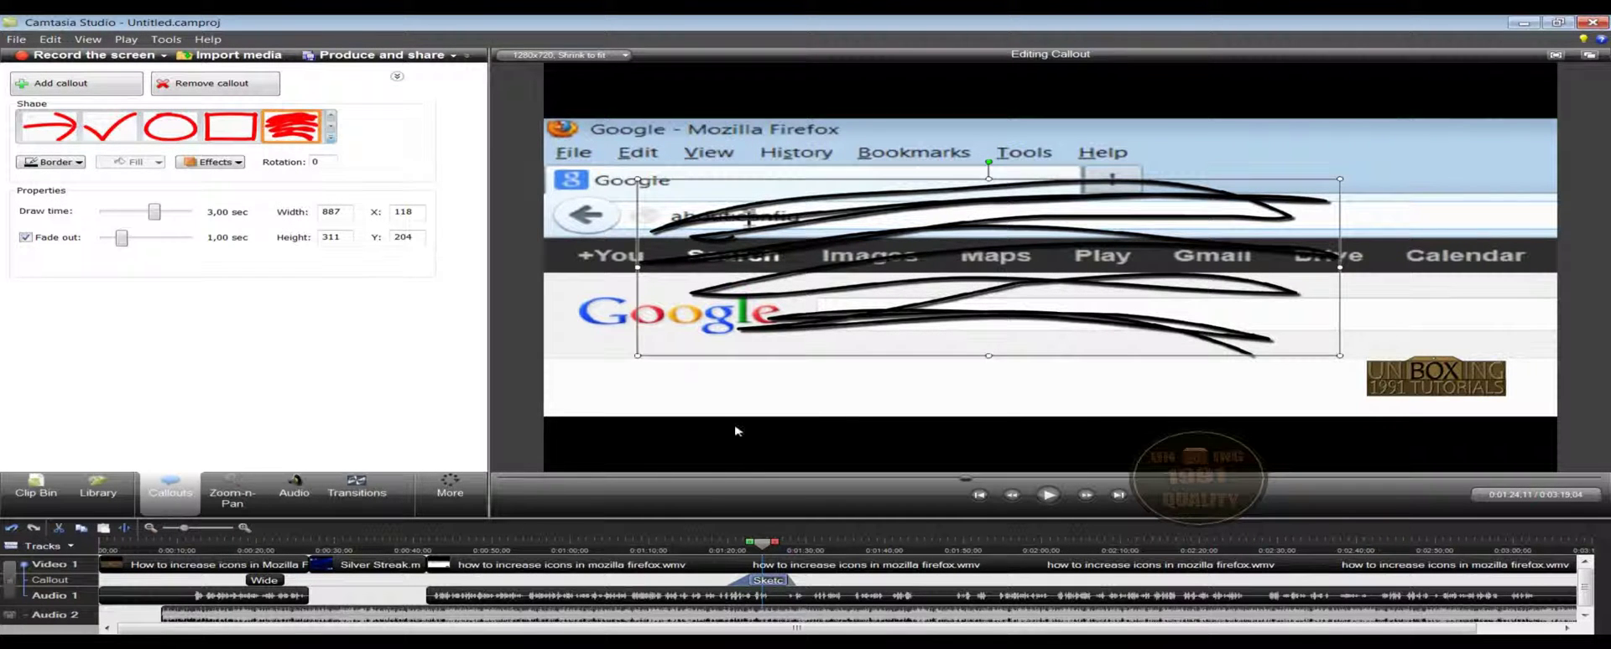